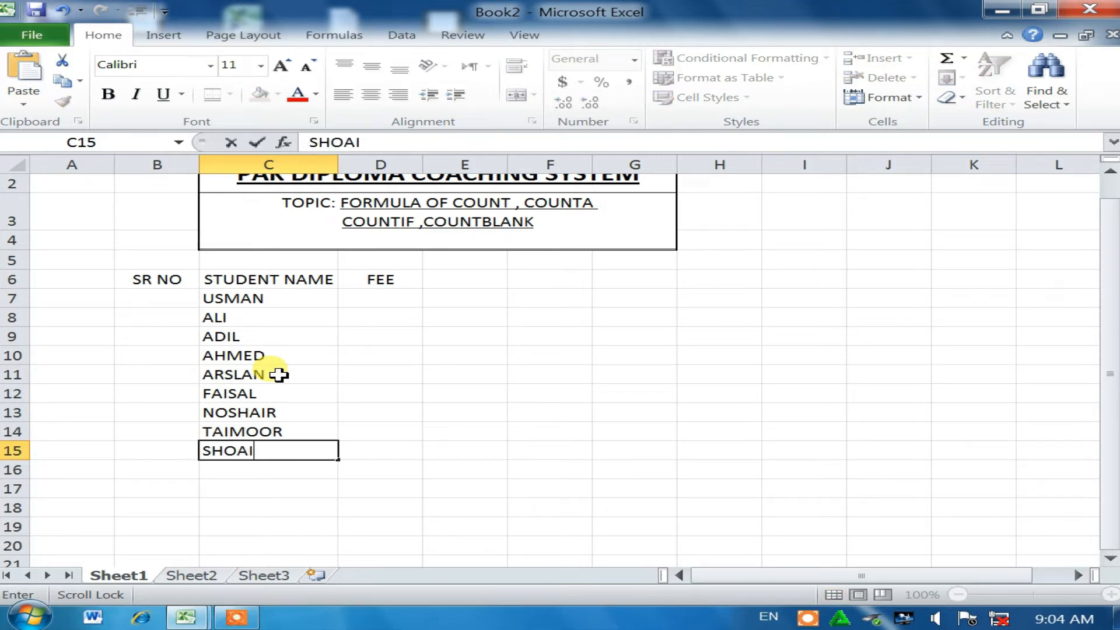
Step: Enter fees 4000, 3500, 4000 and 3500 for USMAN, ALI, ADIL and AHMED in D7:D10
click(408, 300)
text(40)
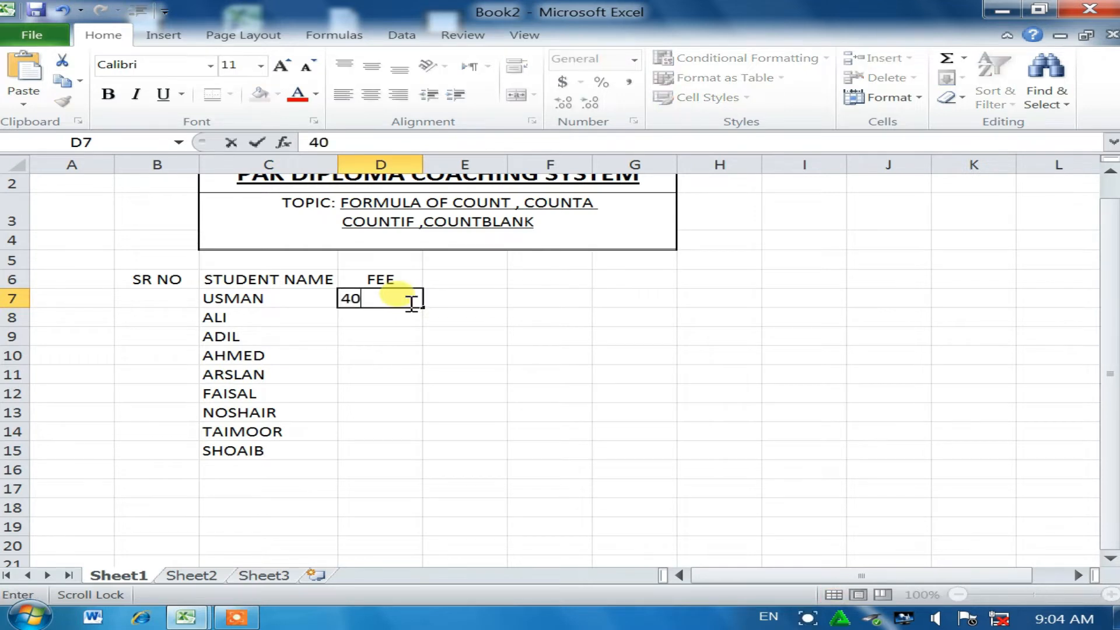
text(00)
key(Return)
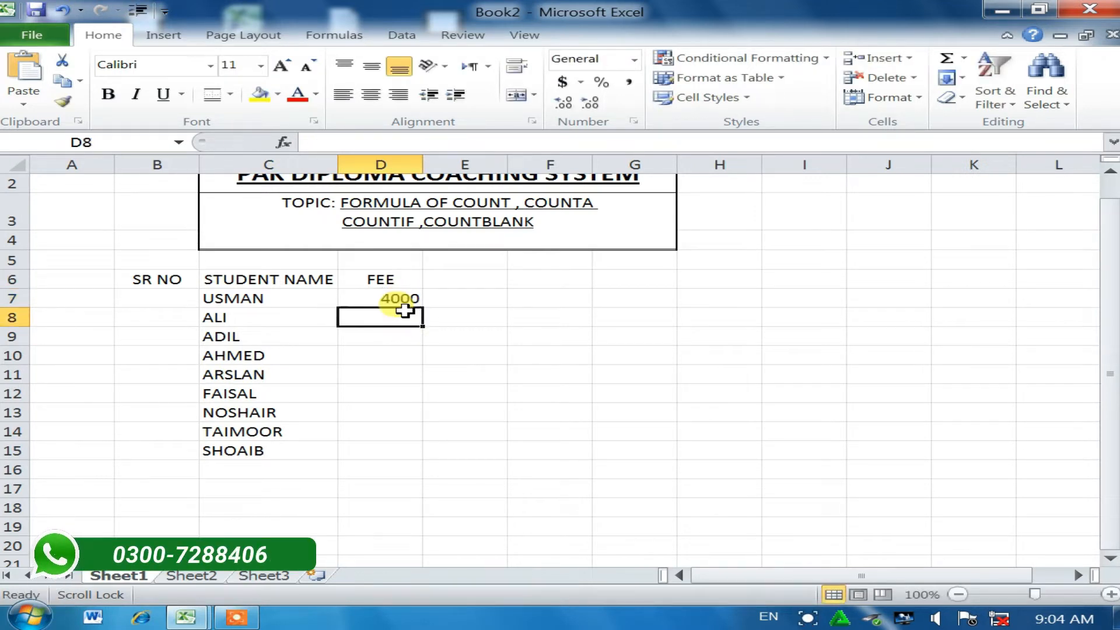
text(3500)
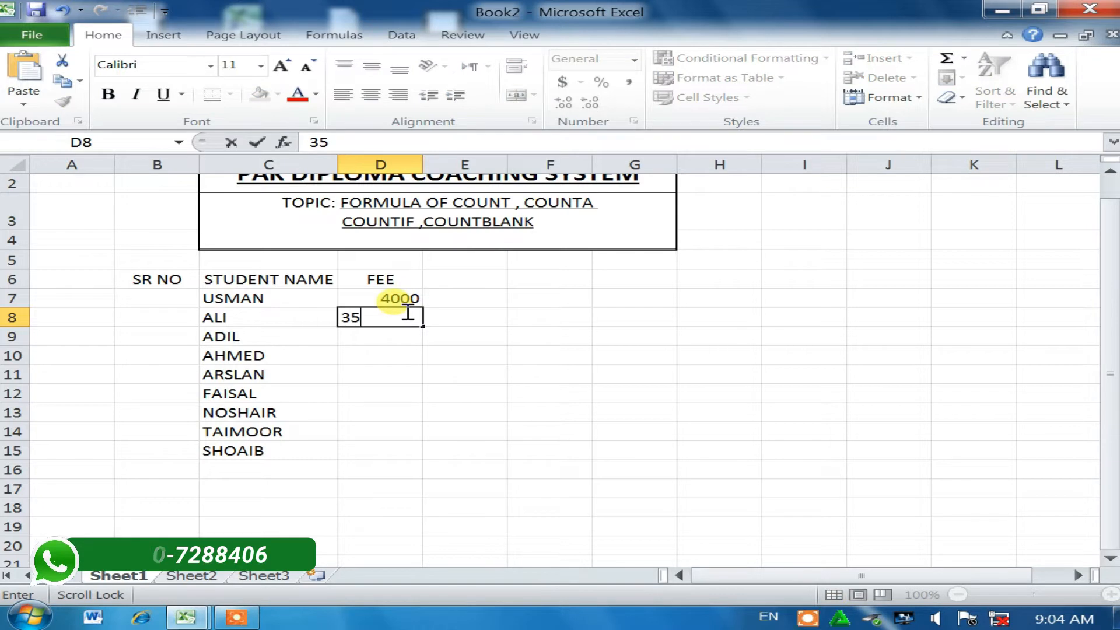
key(Return)
text(4000)
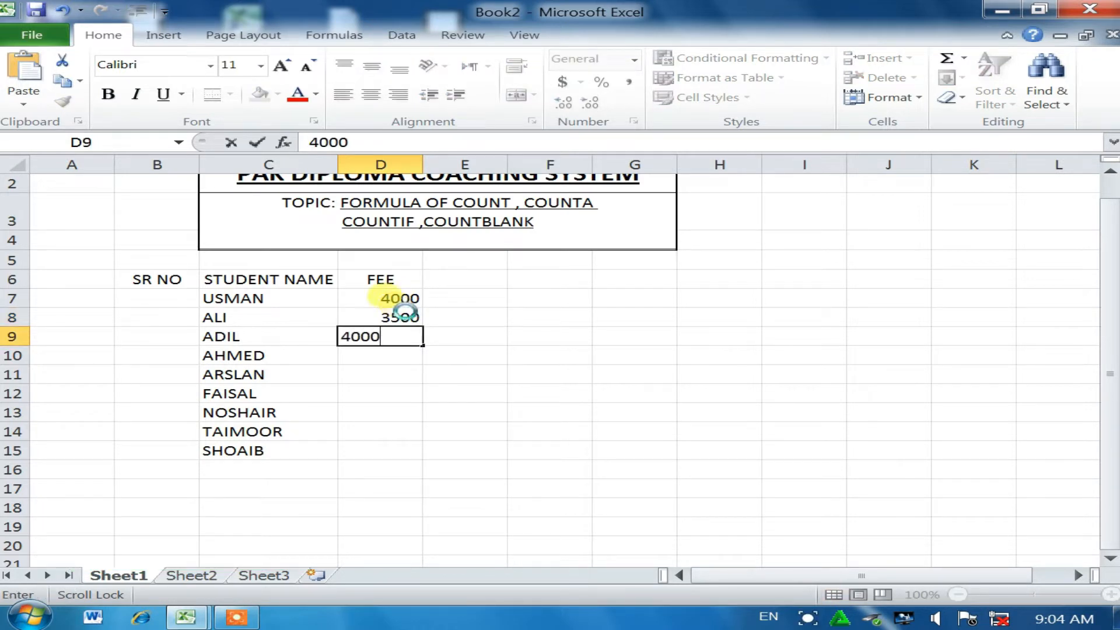
key(Return)
text(3500)
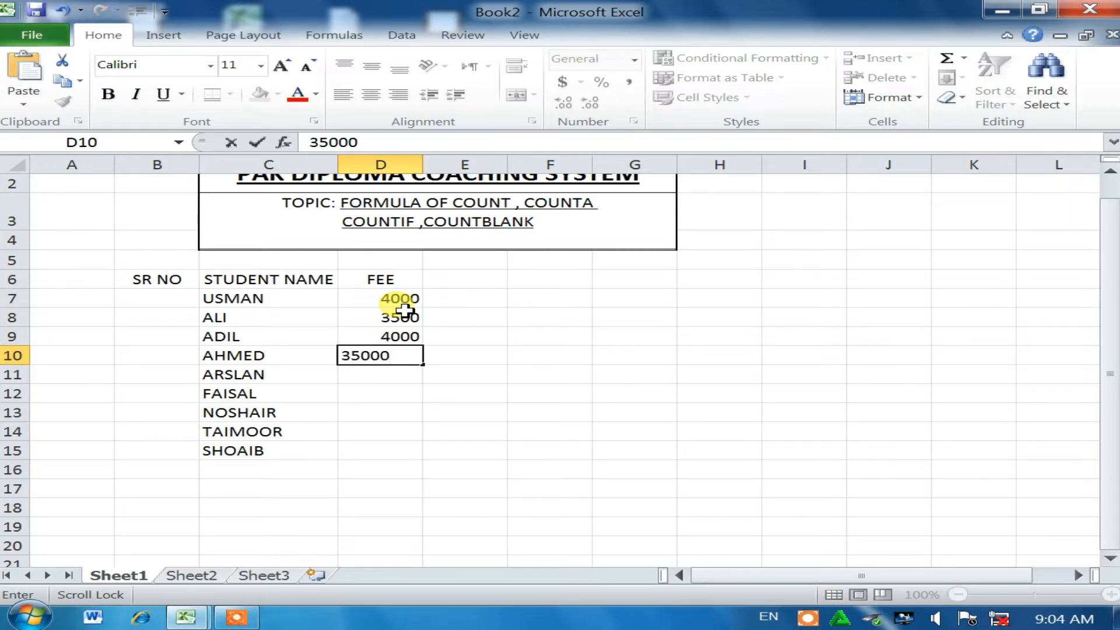
key(Return)
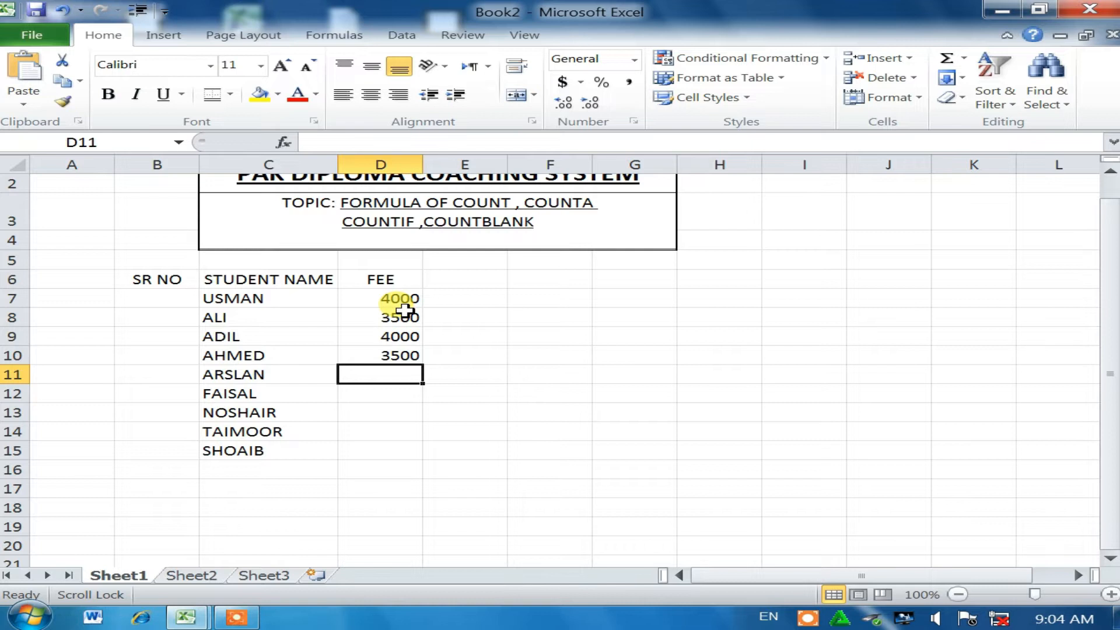
Step: Enter fees 4500, 2500, 4500, 4000 and 3000 for ARSLAN through SHOAIB
text(45000)
key(BackSpace)
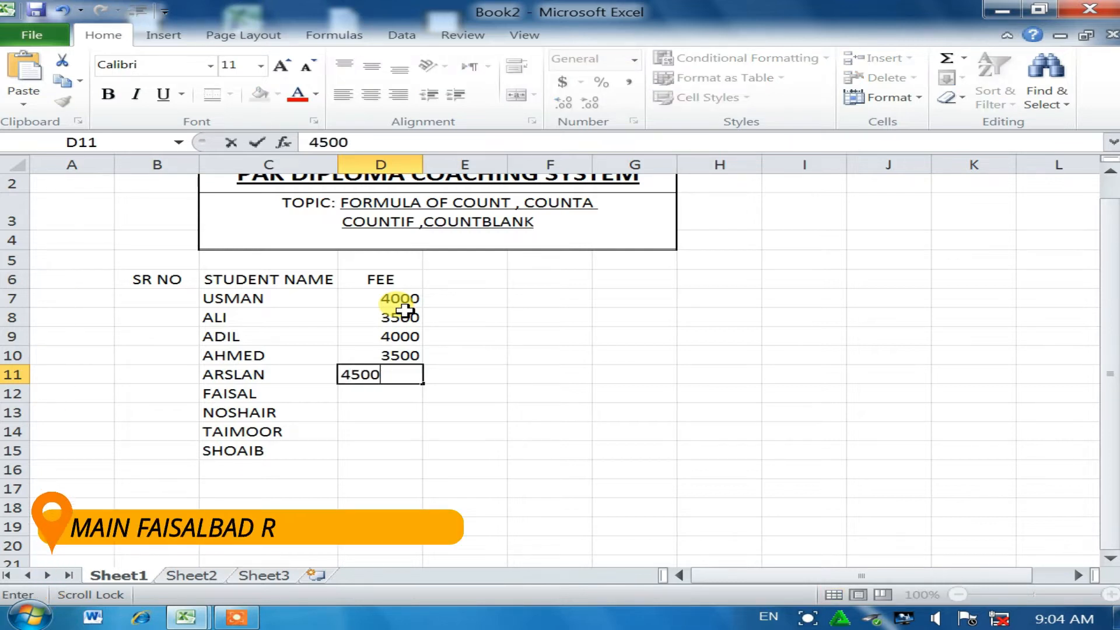
key(Return)
text(2)
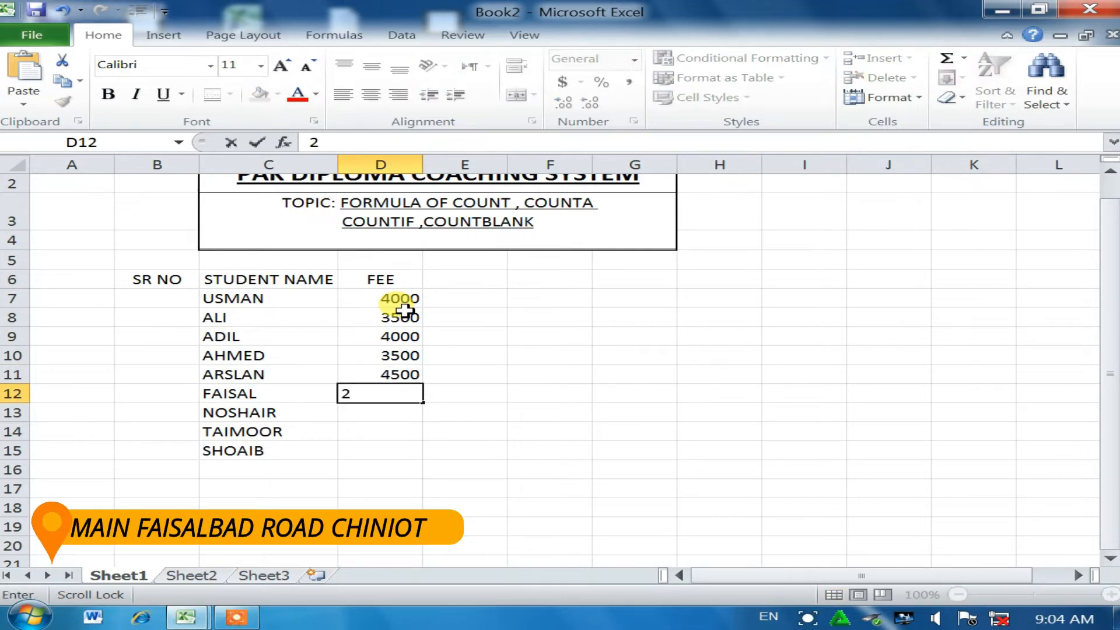
text(500)
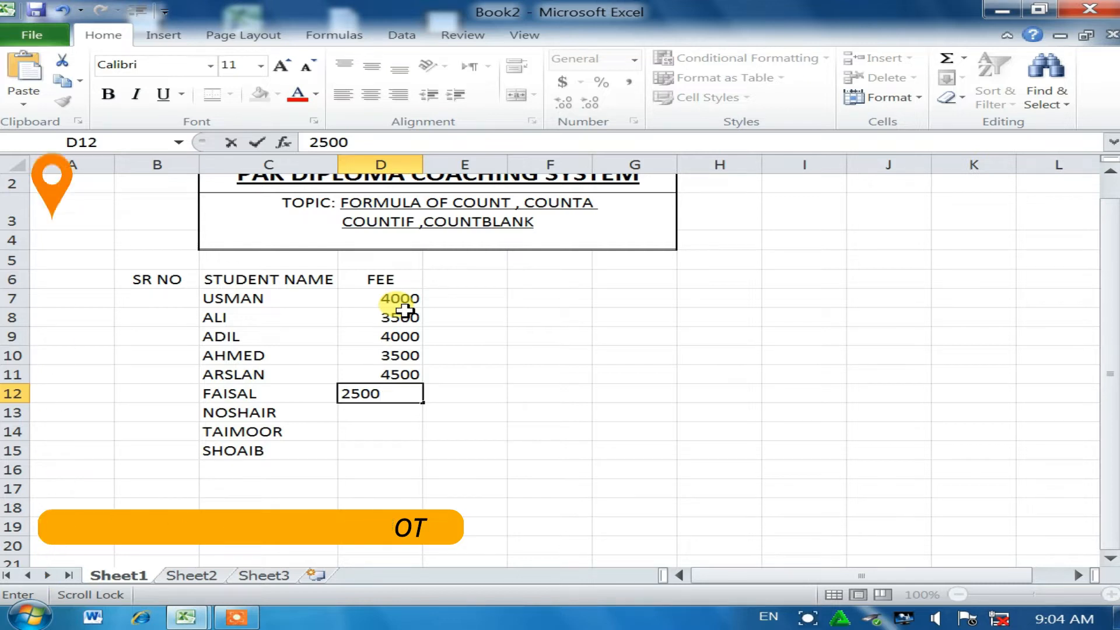
key(Return)
text(4500)
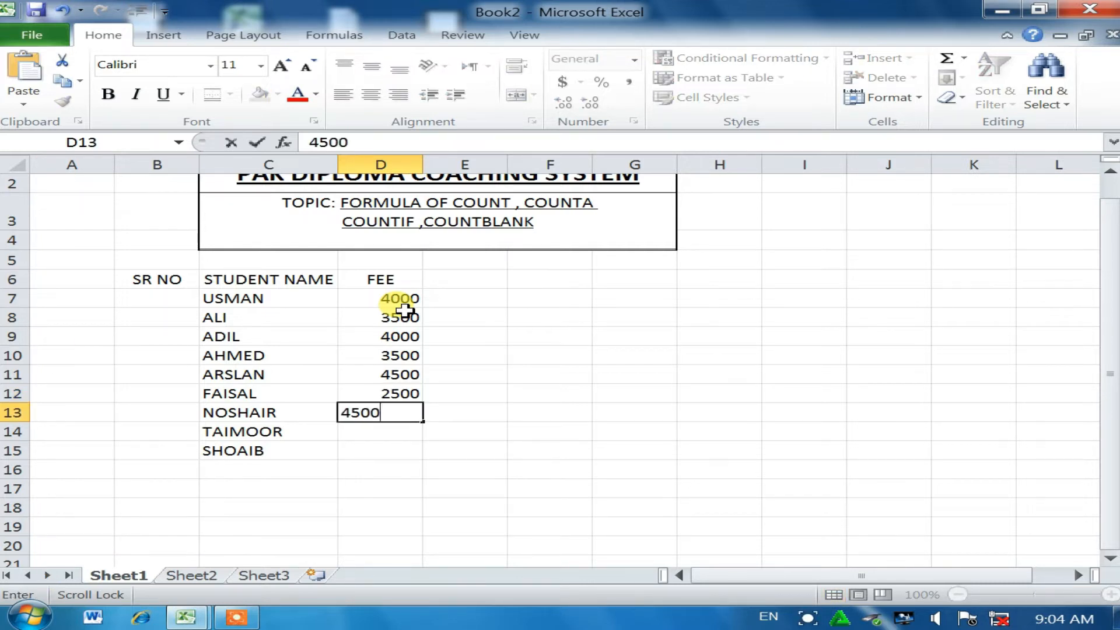
key(Return)
text(4000)
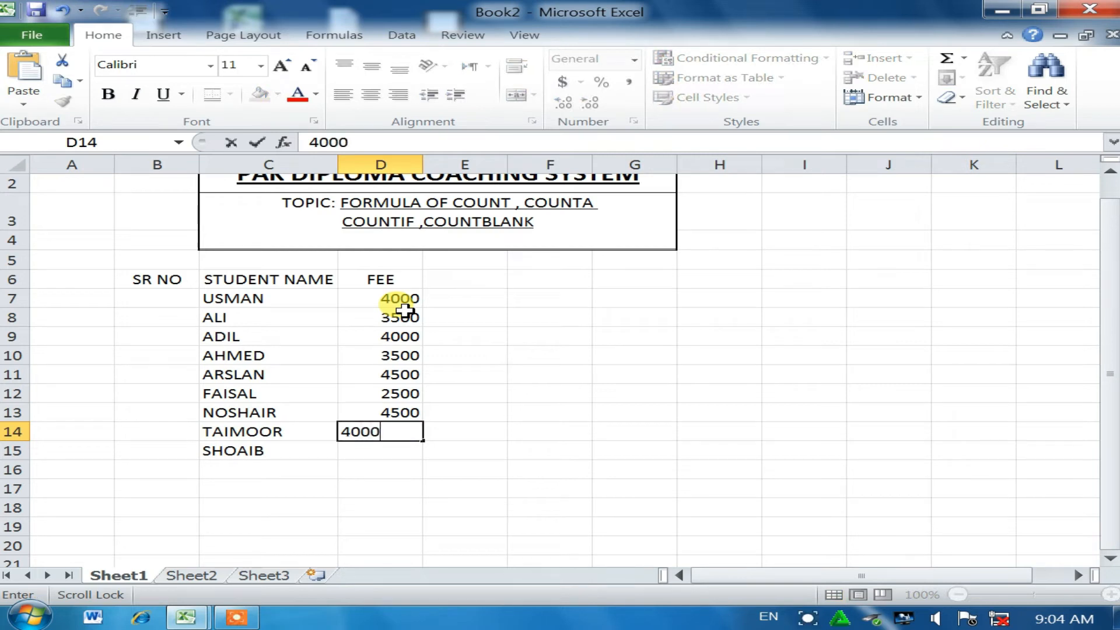
key(Return)
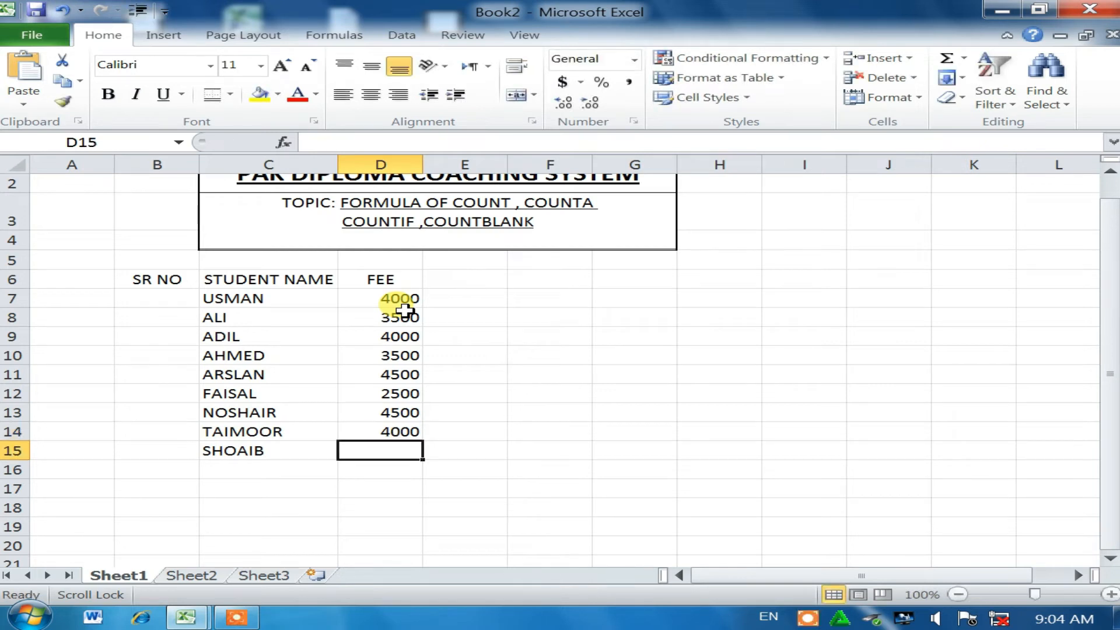
text(3)
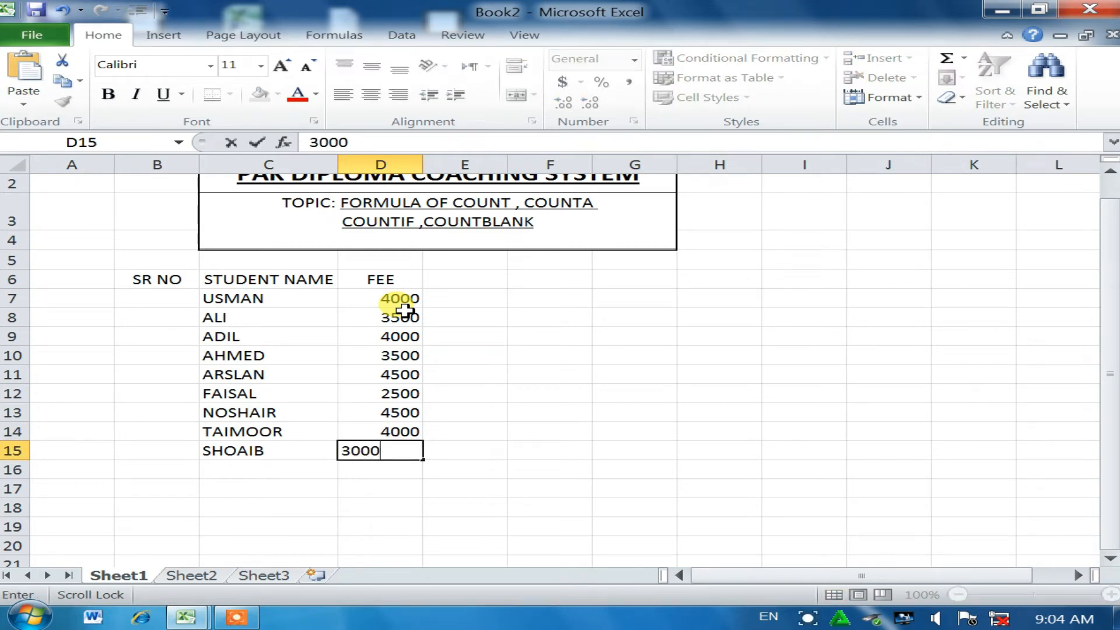
text(000)
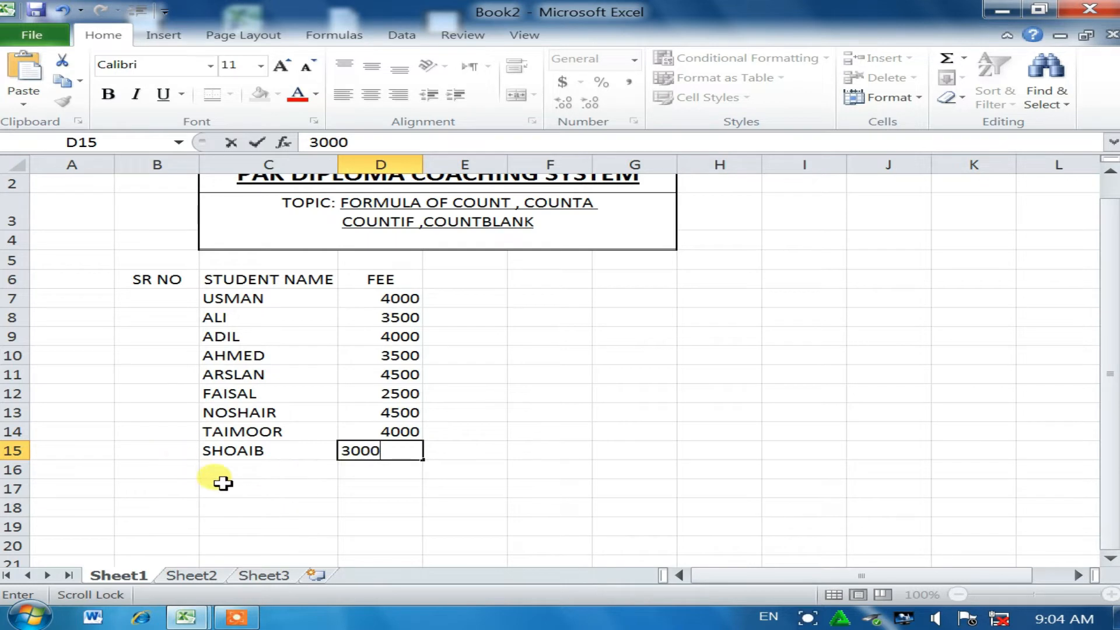
click(246, 469)
Step: Merge and centre B7:B15, then enter a question mark in the merged cell
drag(152, 300, 163, 451)
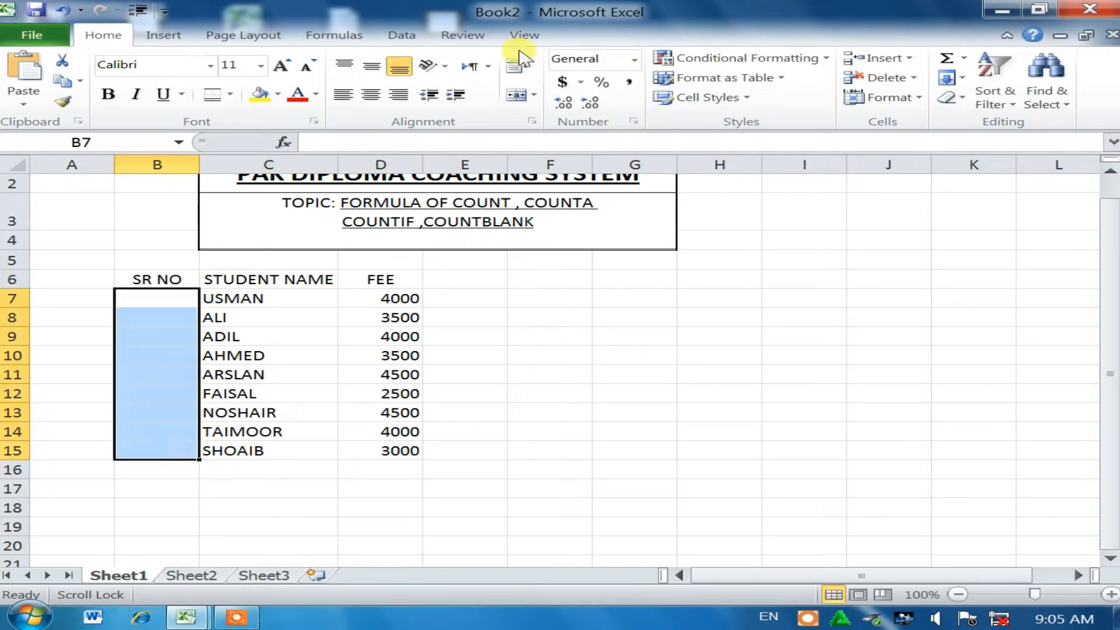
click(508, 95)
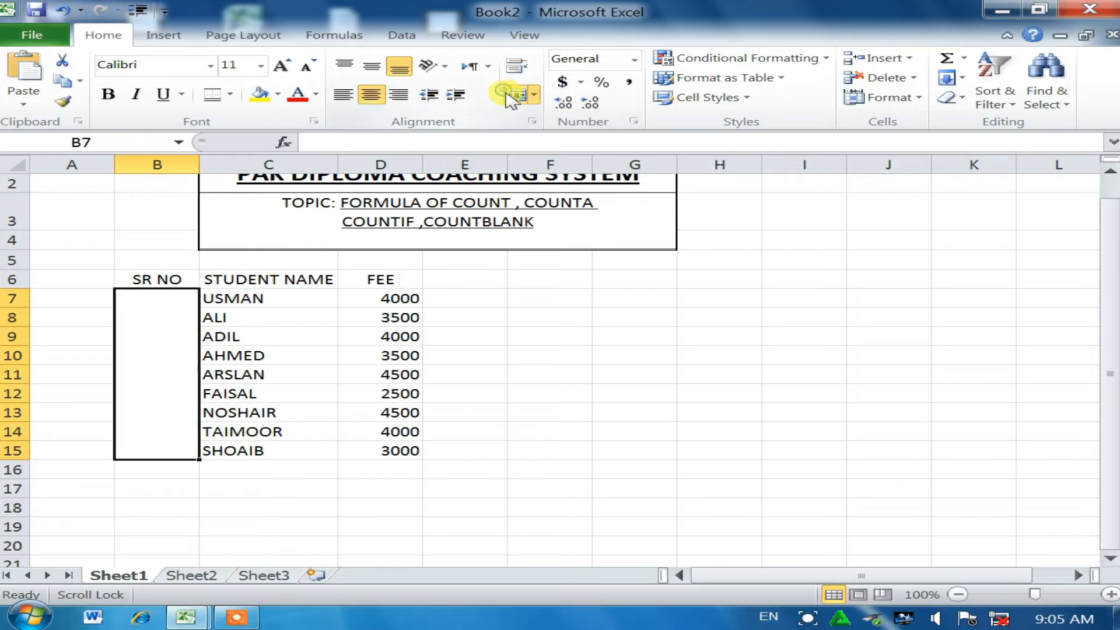
double_click(141, 388)
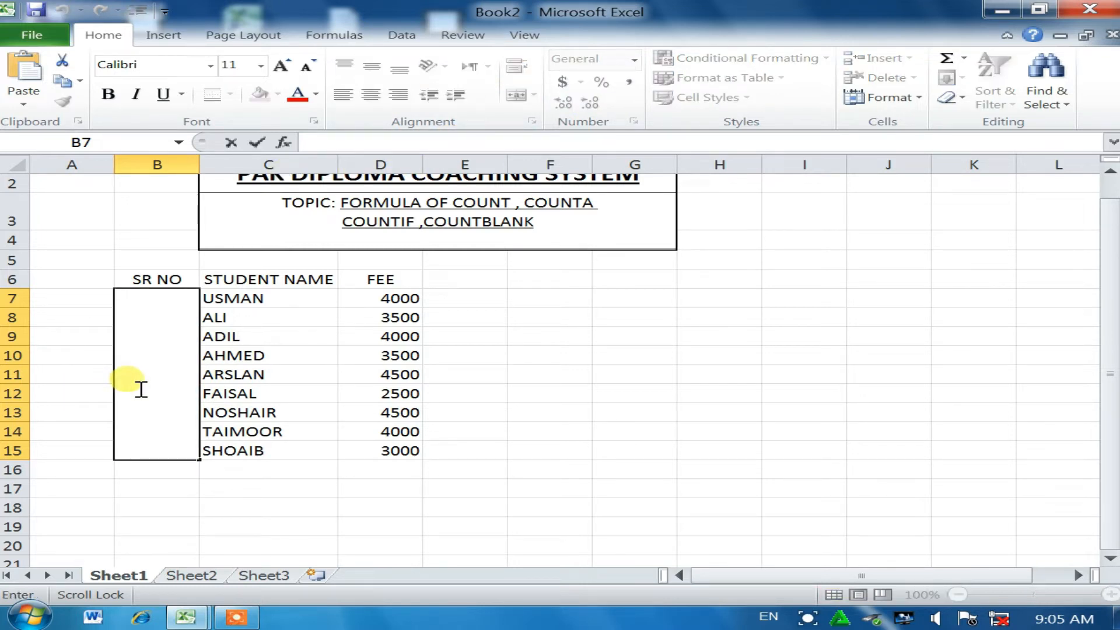
click(282, 66)
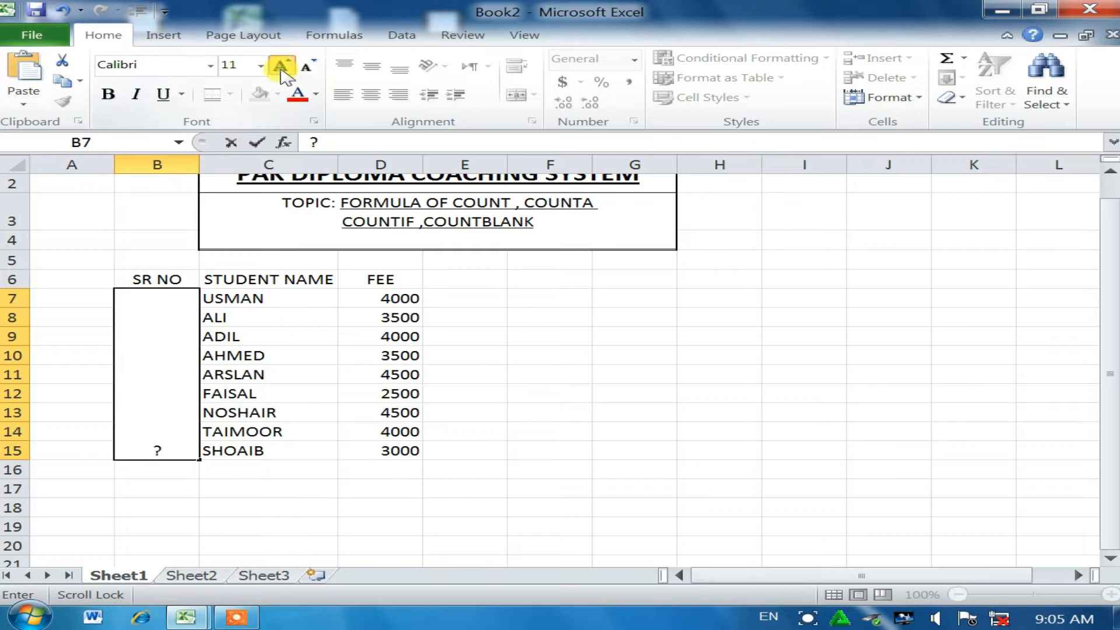
Step: Enlarge the question mark to 72 point
drag(150, 445, 130, 337)
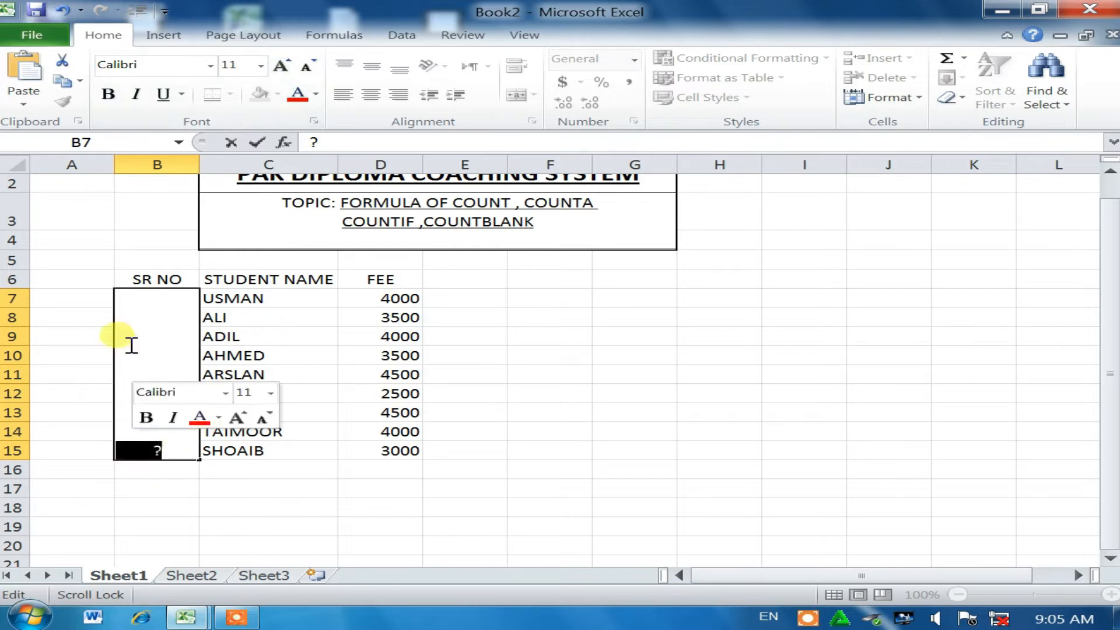
click(284, 68)
click(284, 68)
click(284, 69)
click(282, 66)
click(283, 66)
click(283, 65)
click(282, 66)
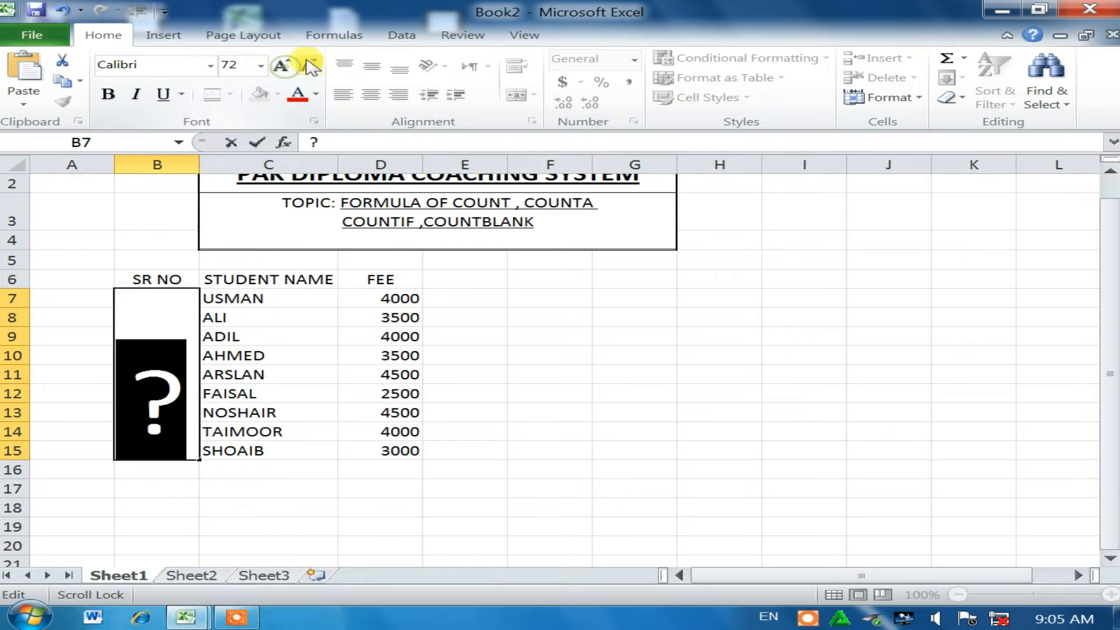
click(264, 510)
Step: Middle-align the question mark vertically in the merged cell
click(158, 409)
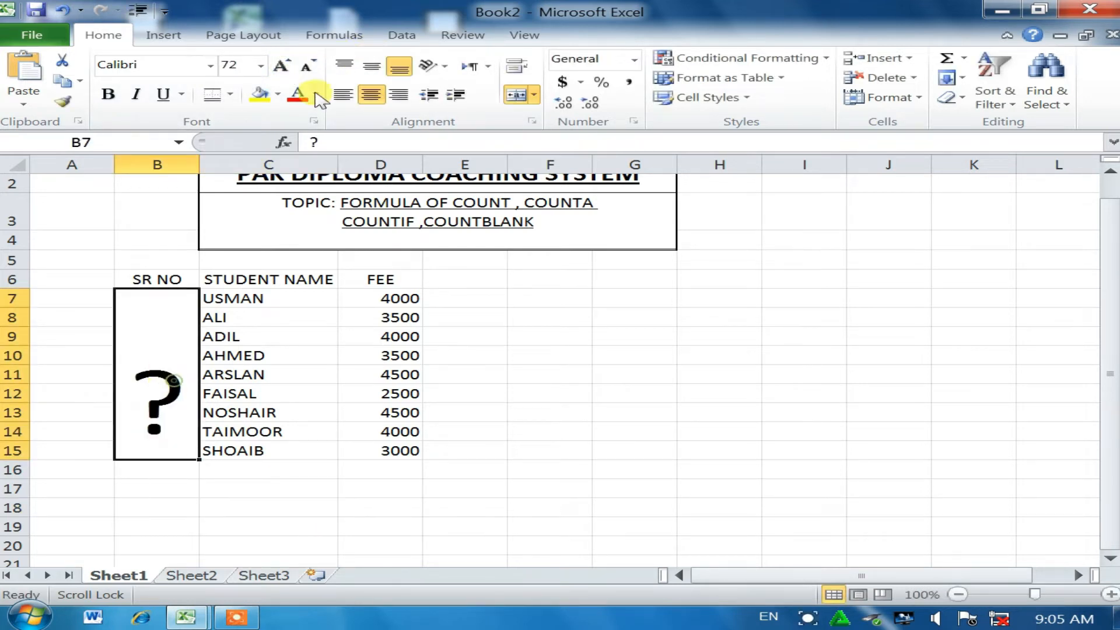
click(371, 64)
drag(305, 509, 307, 525)
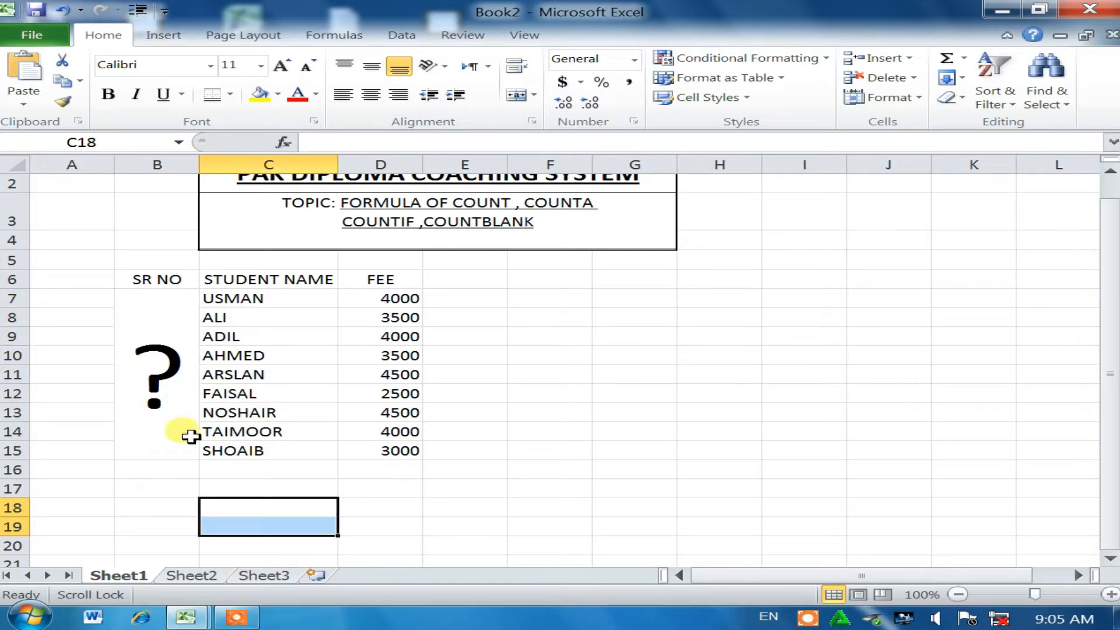
click(262, 470)
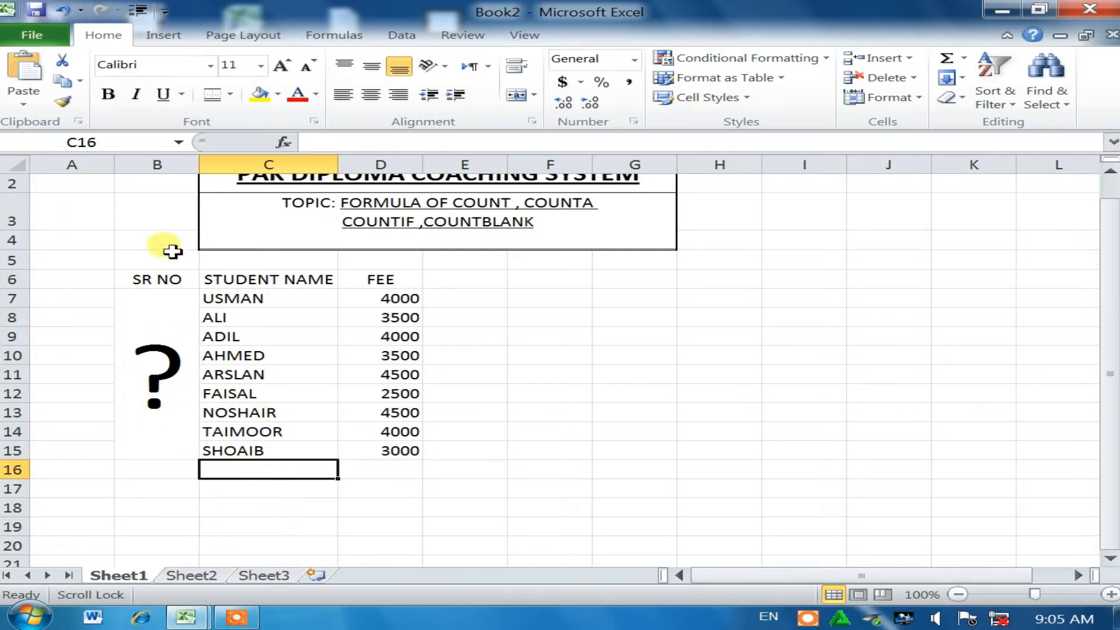
Step: Label cell A6 as '1 COUNT'
scroll(440, 211, up, 1)
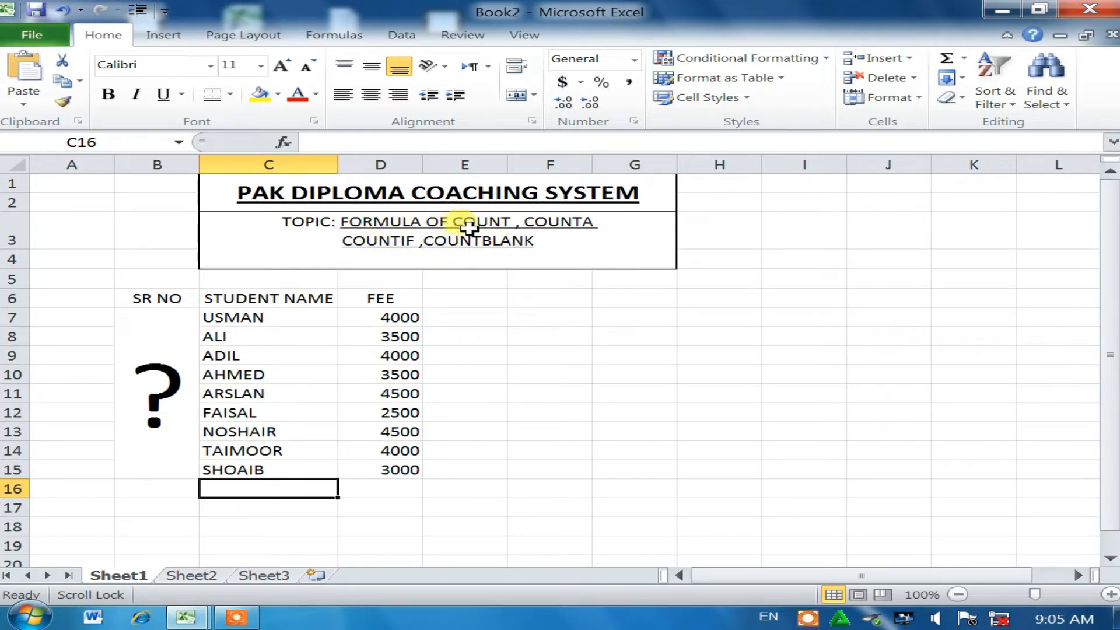
click(65, 301)
text(1 COUNT)
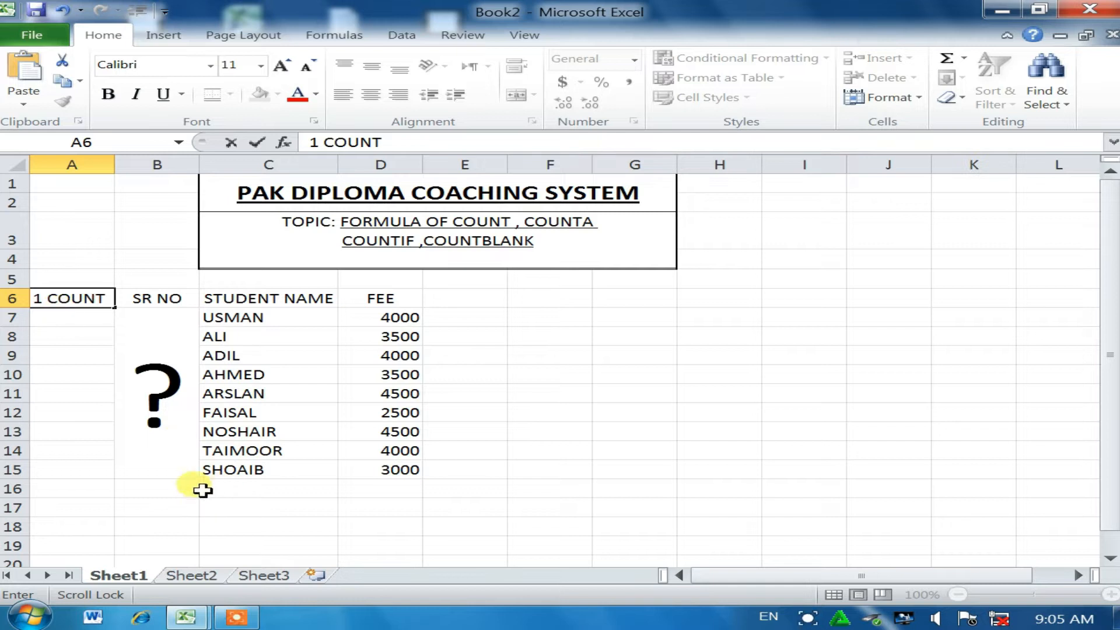
click(147, 487)
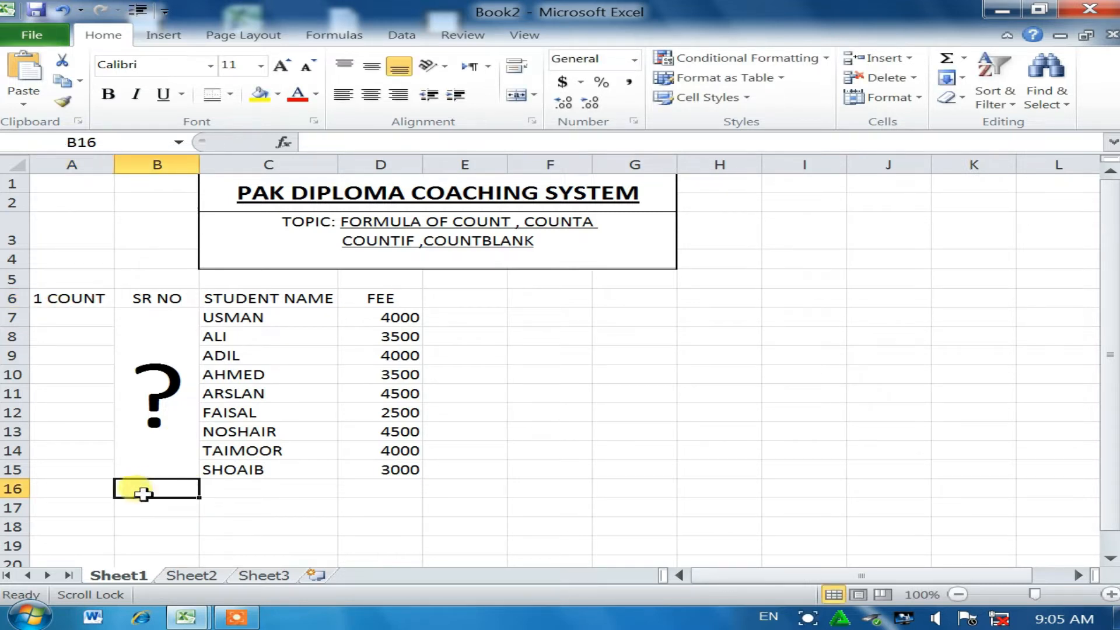
Step: Add row labels STUDENT in B17 and FEE in B18
click(150, 513)
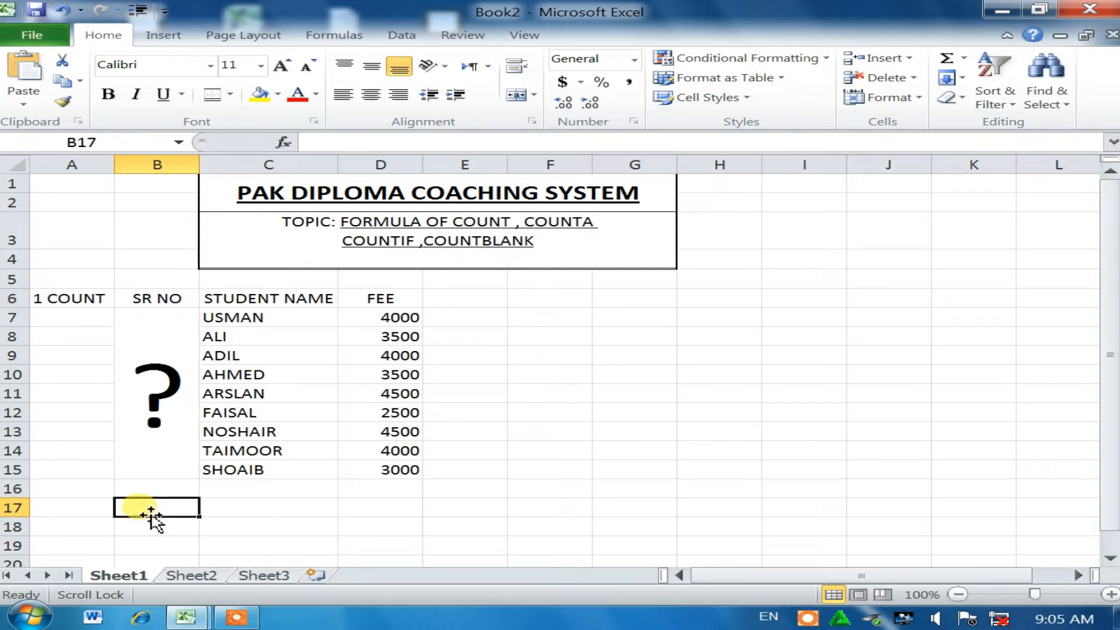
text(STUDENT)
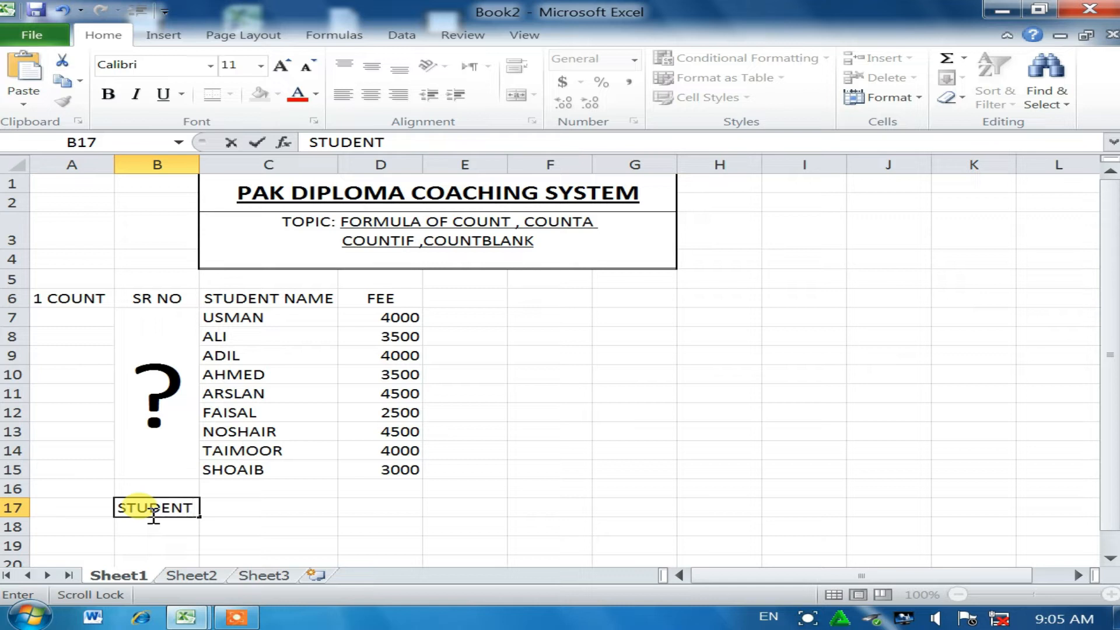
scroll(152, 513, down, 1)
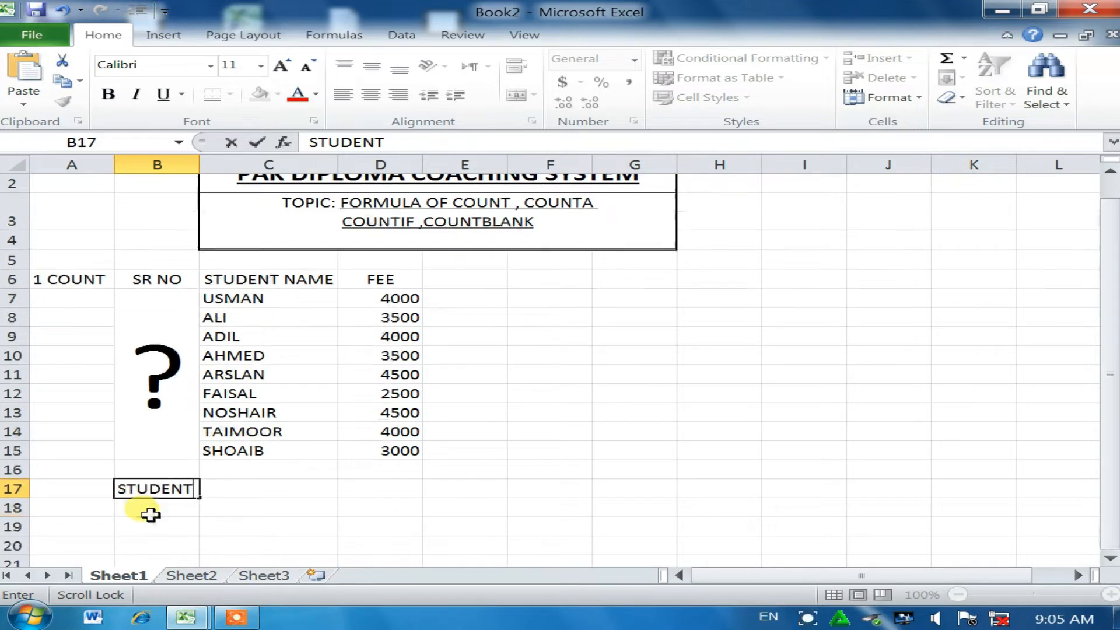
key(Return)
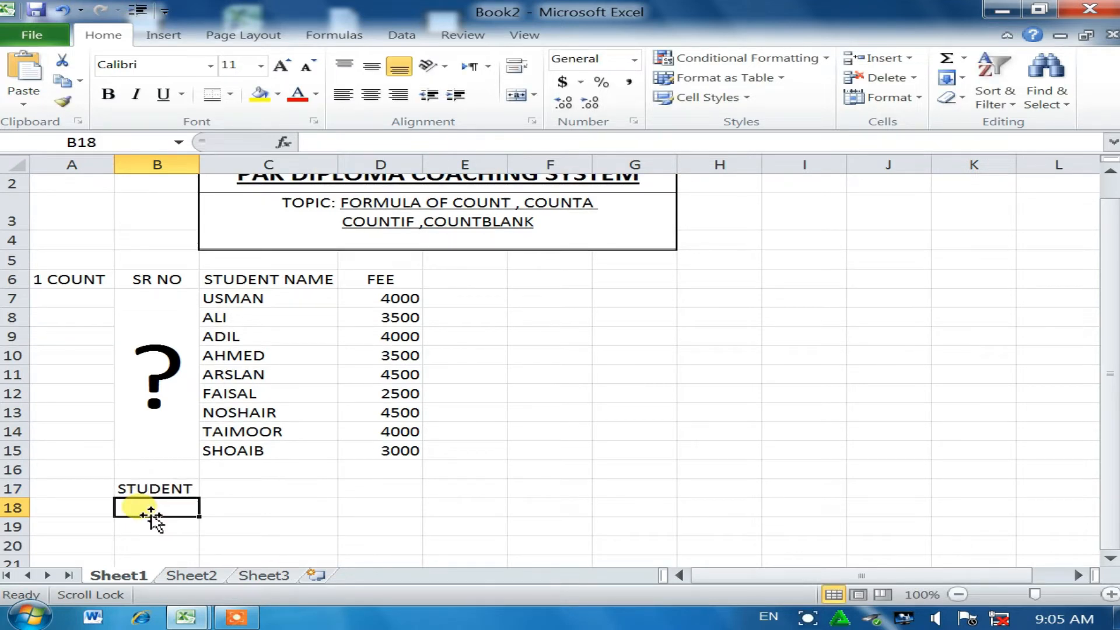
text(FEE)
scroll(153, 516, up, 1)
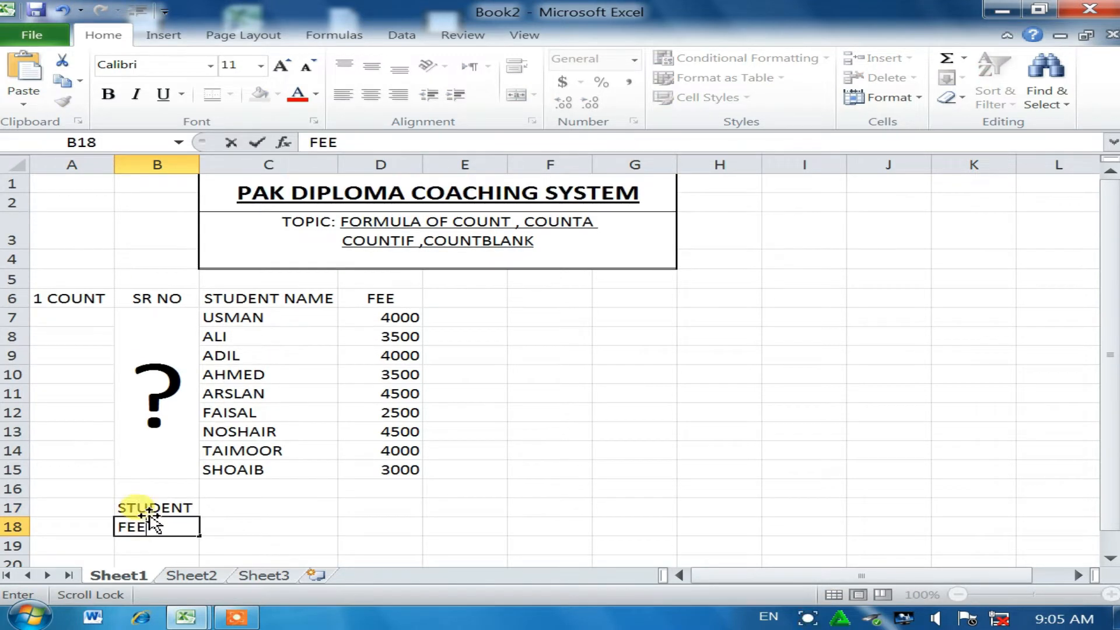
Step: Type the heading COUNT in C16
click(267, 489)
text(C)
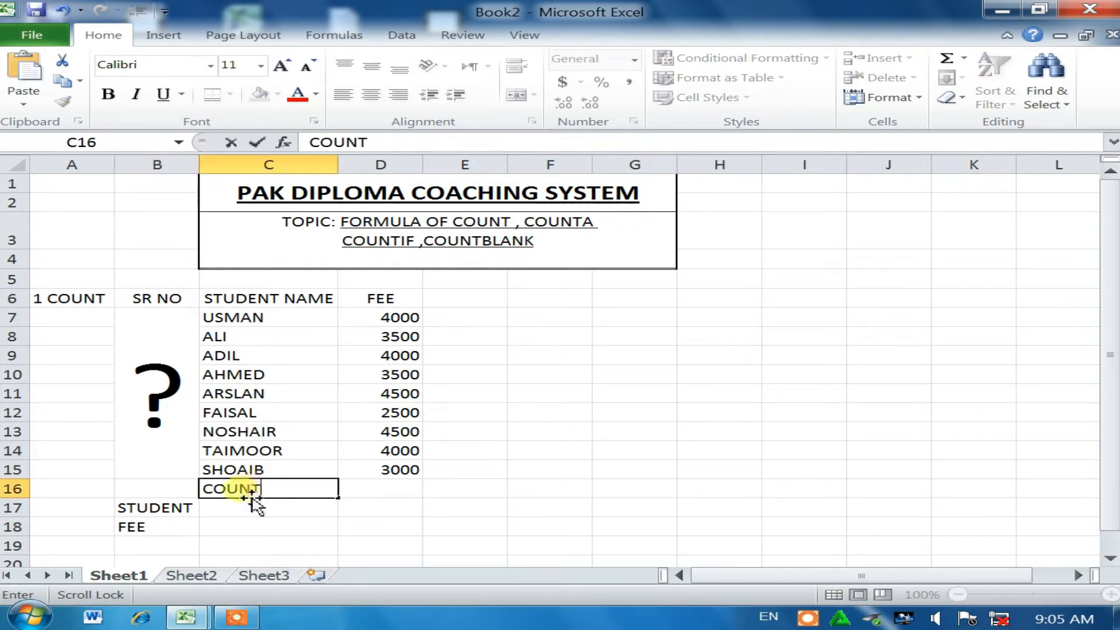
text(OUNT)
click(242, 511)
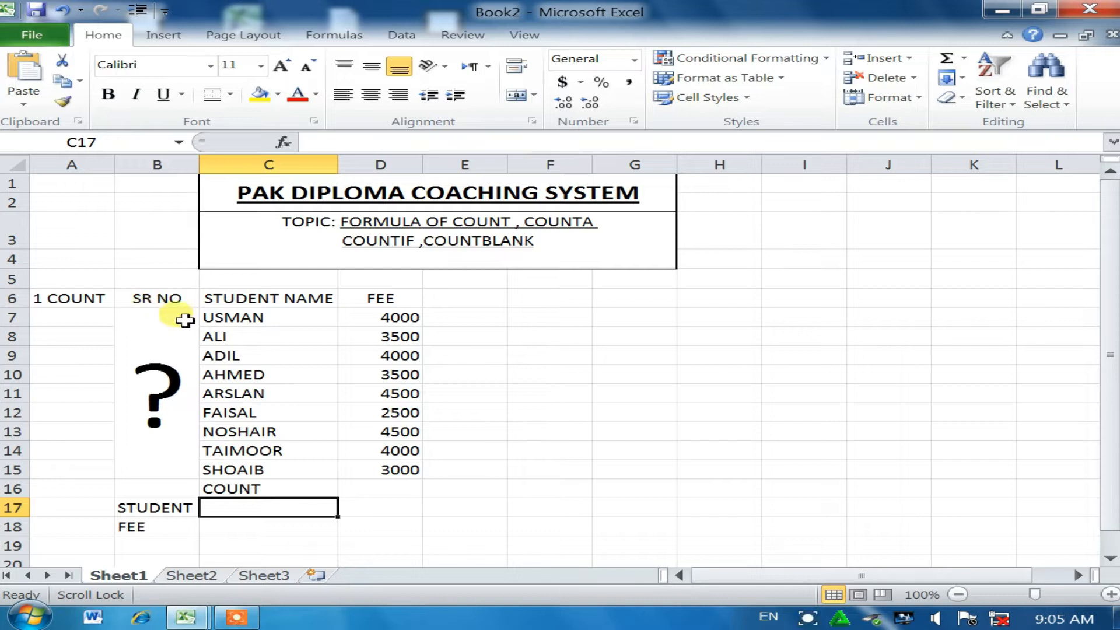
Step: Enter =COUNT(C7:C15) in C17 for the student names, giving 0
text(=COU)
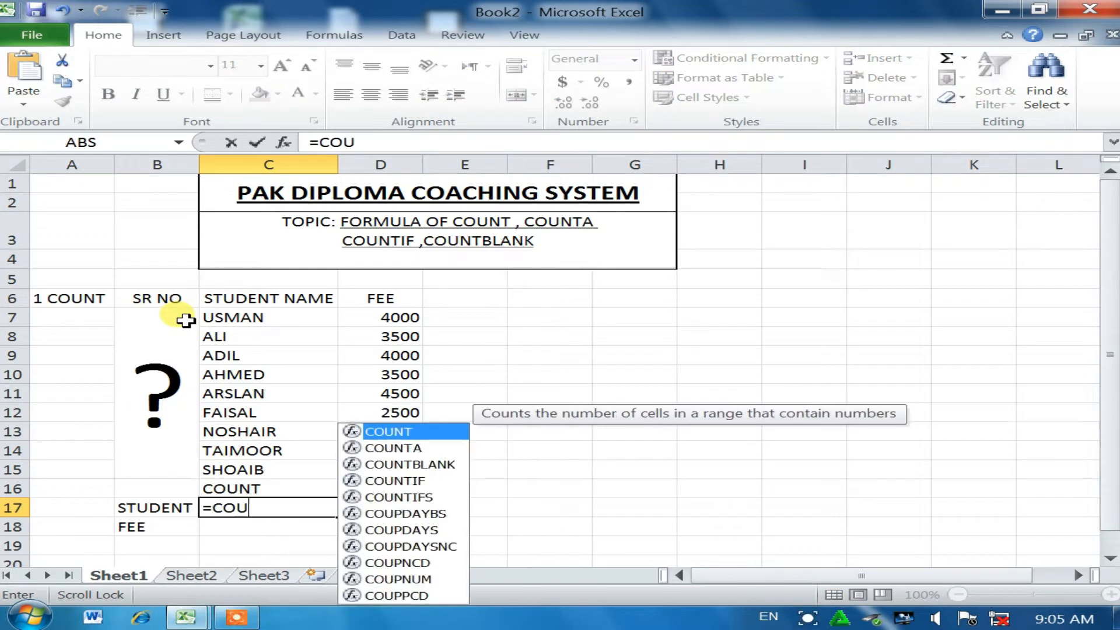
text(NT()
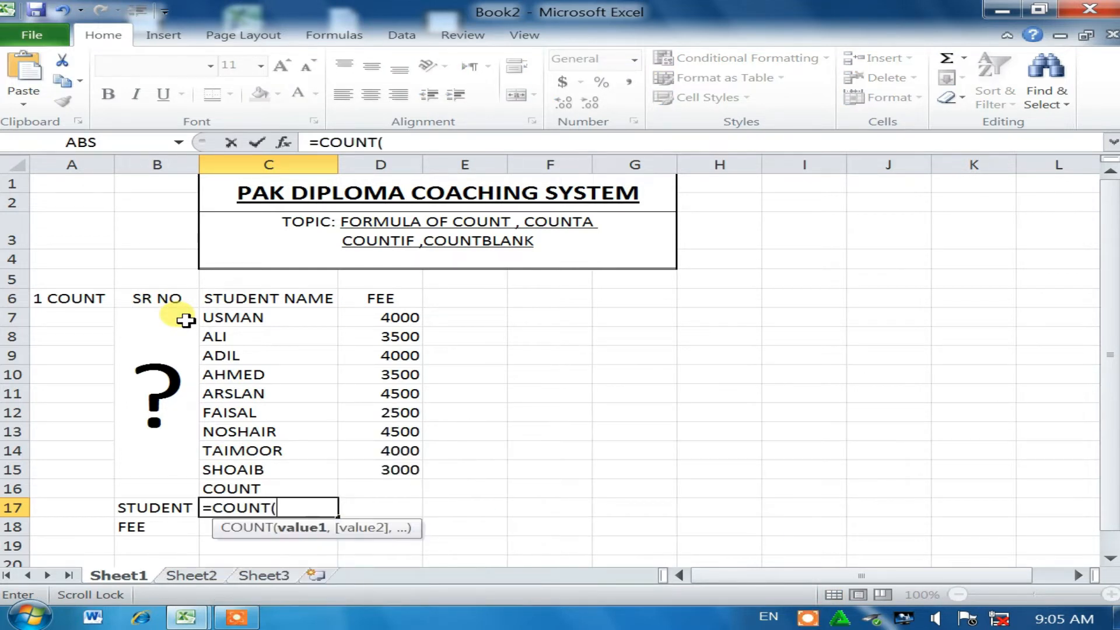
drag(242, 320, 271, 478)
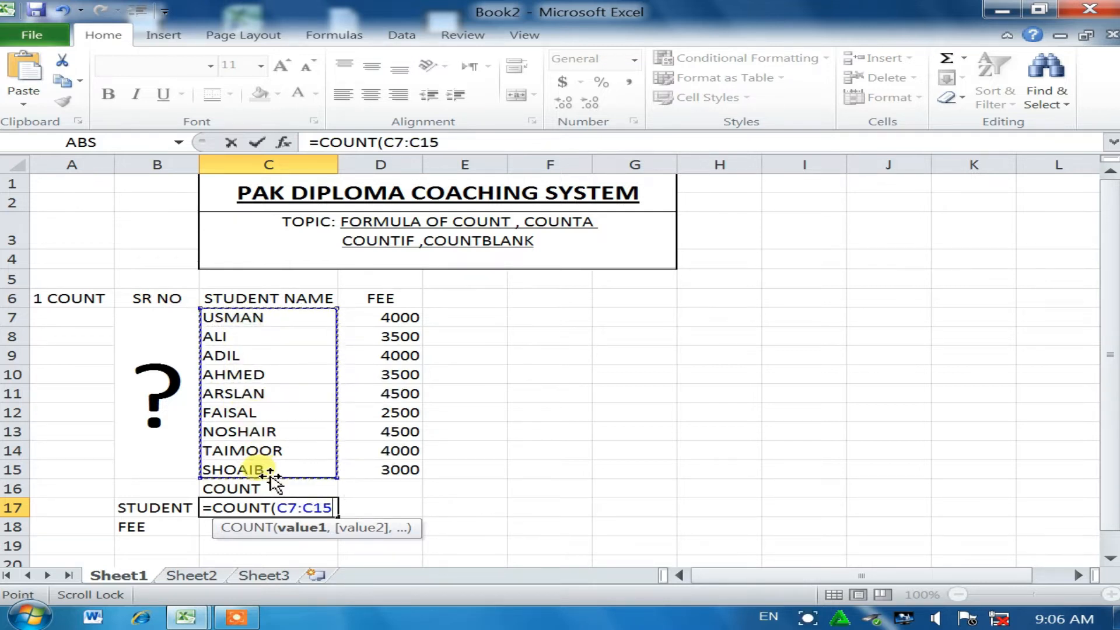
text())
key(Return)
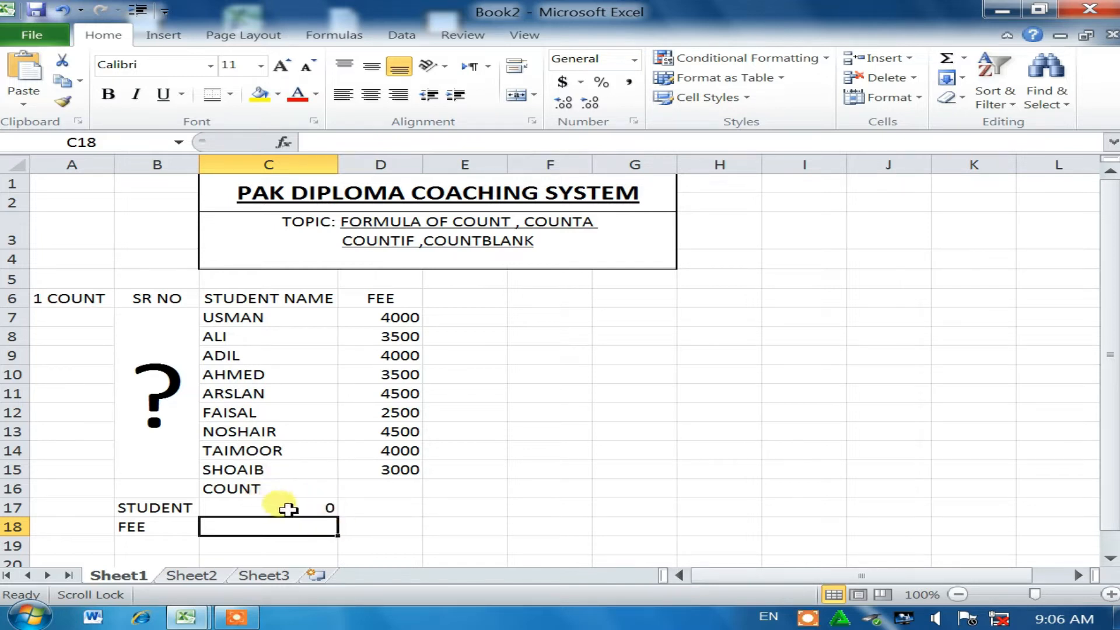
Step: Enter =COUNT(D7:D15) in C18 for the fees
double_click(267, 528)
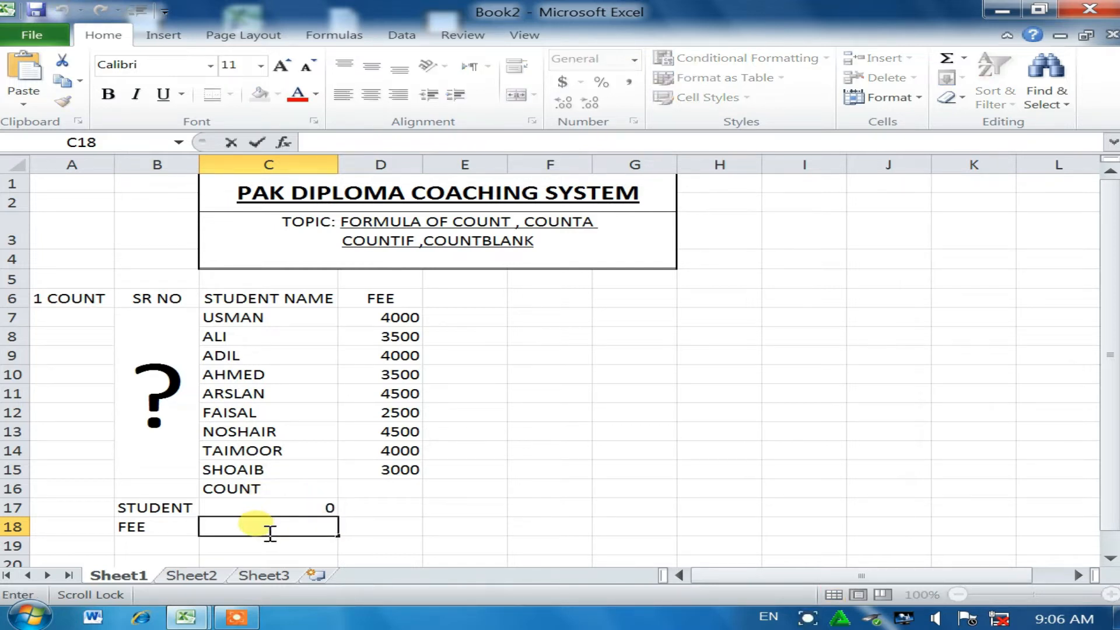
text(=COUNT)
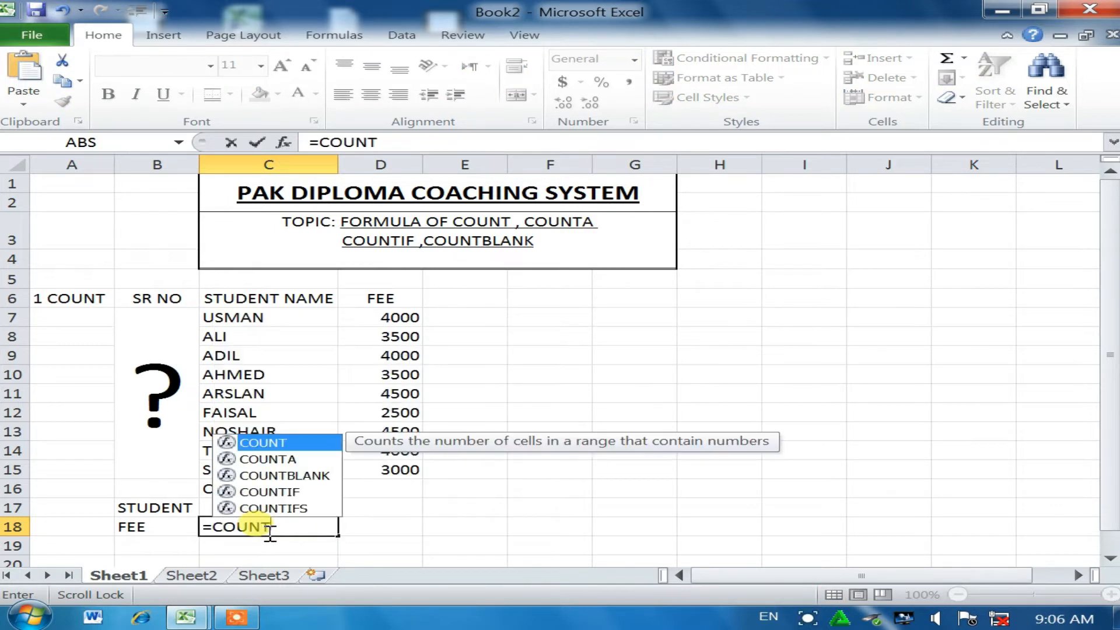
text(()
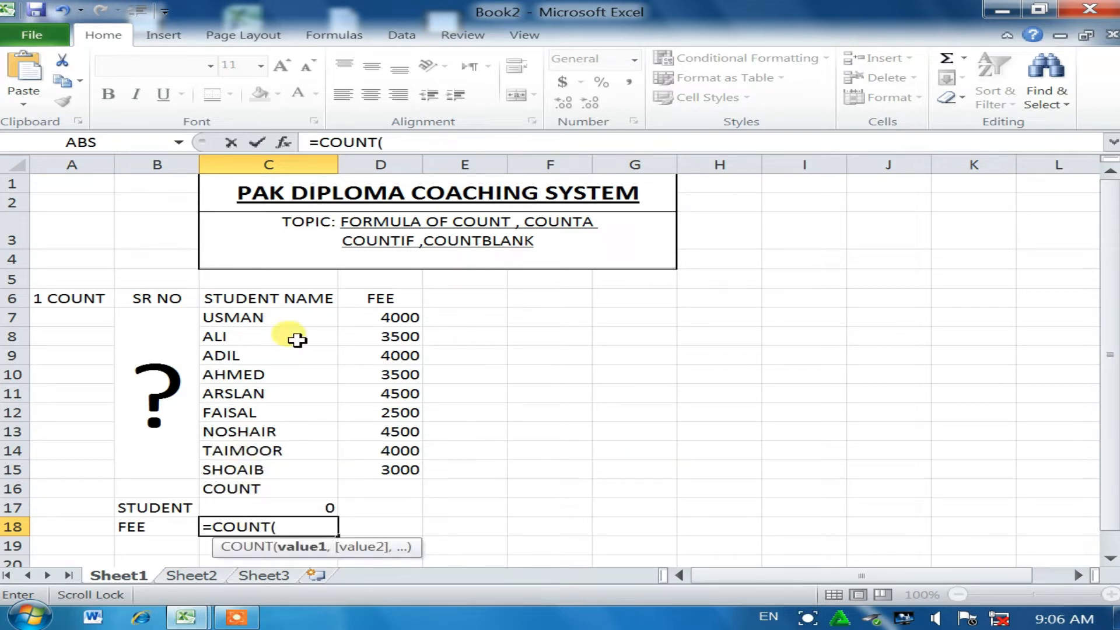
drag(380, 320, 400, 469)
text())
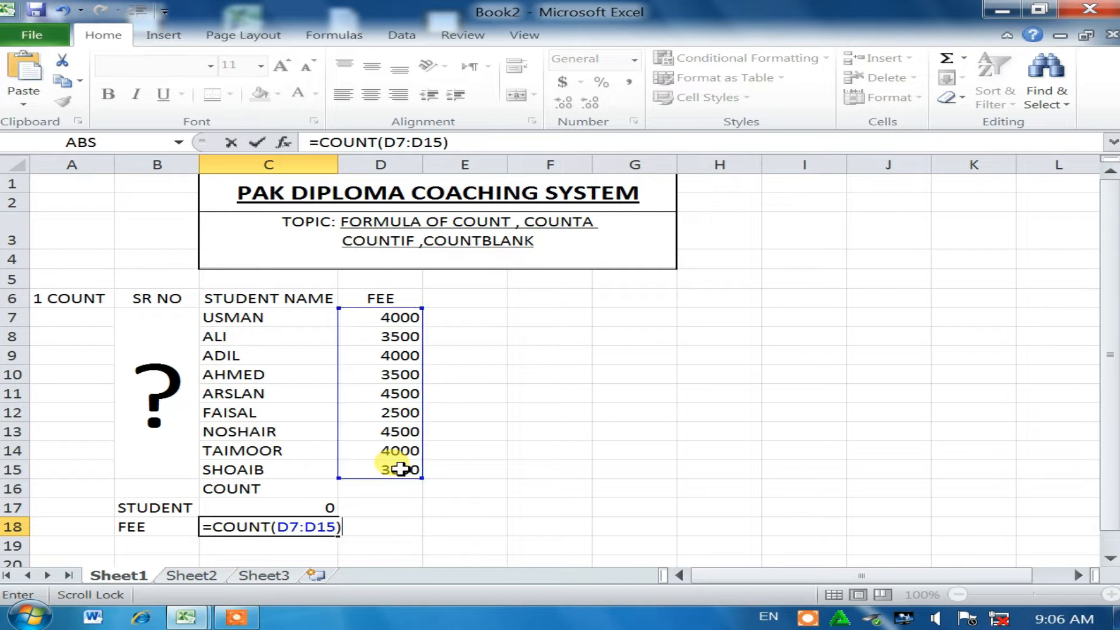
key(Return)
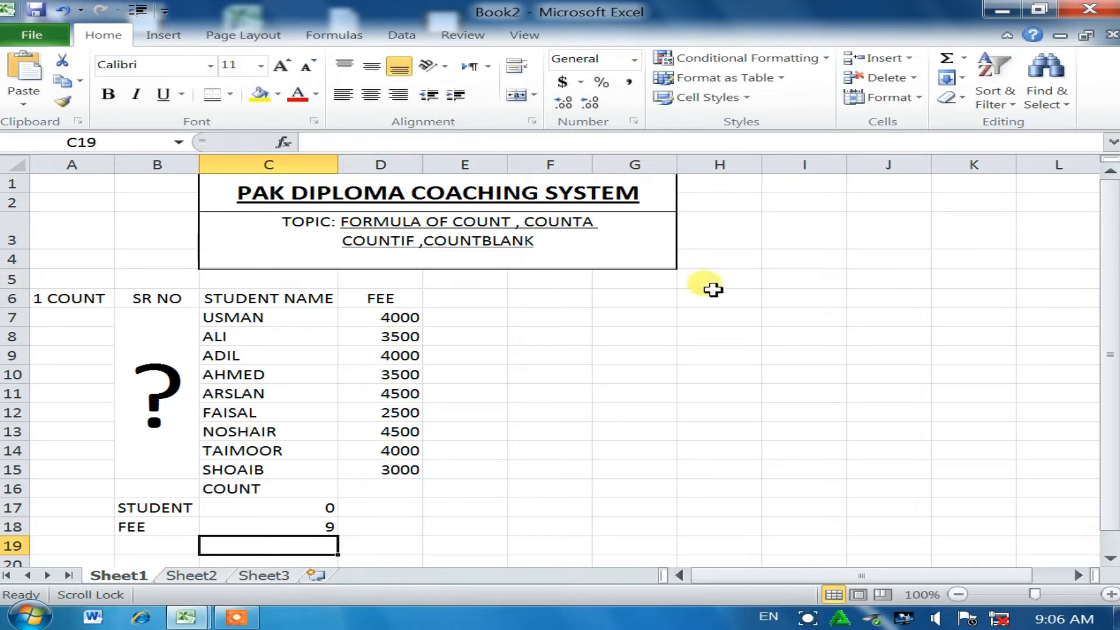
Step: Merge F7:K7 and type the note 'COUNT APPLY ON NUMBER ONLY'
drag(544, 313, 991, 336)
drag(545, 313, 974, 317)
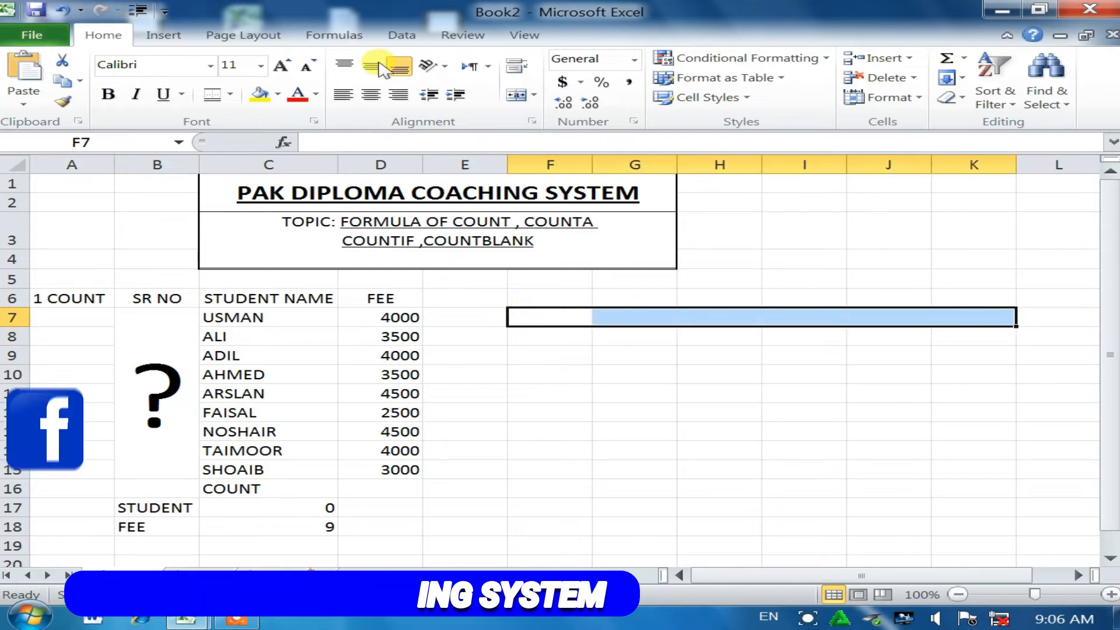
click(514, 98)
double_click(677, 316)
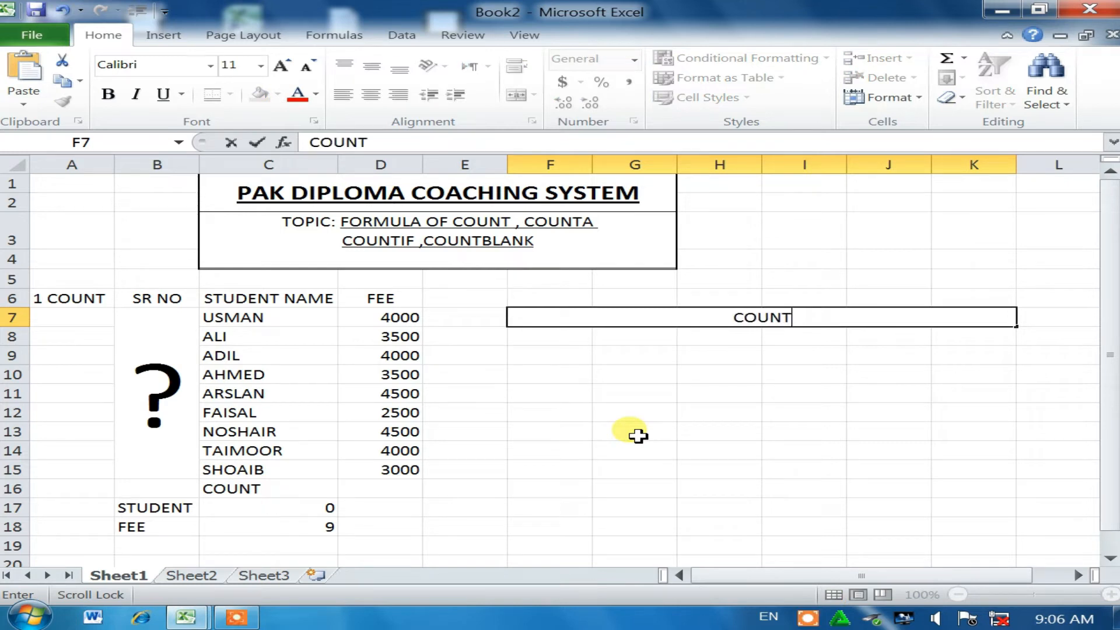
text(COUNT APPLY O)
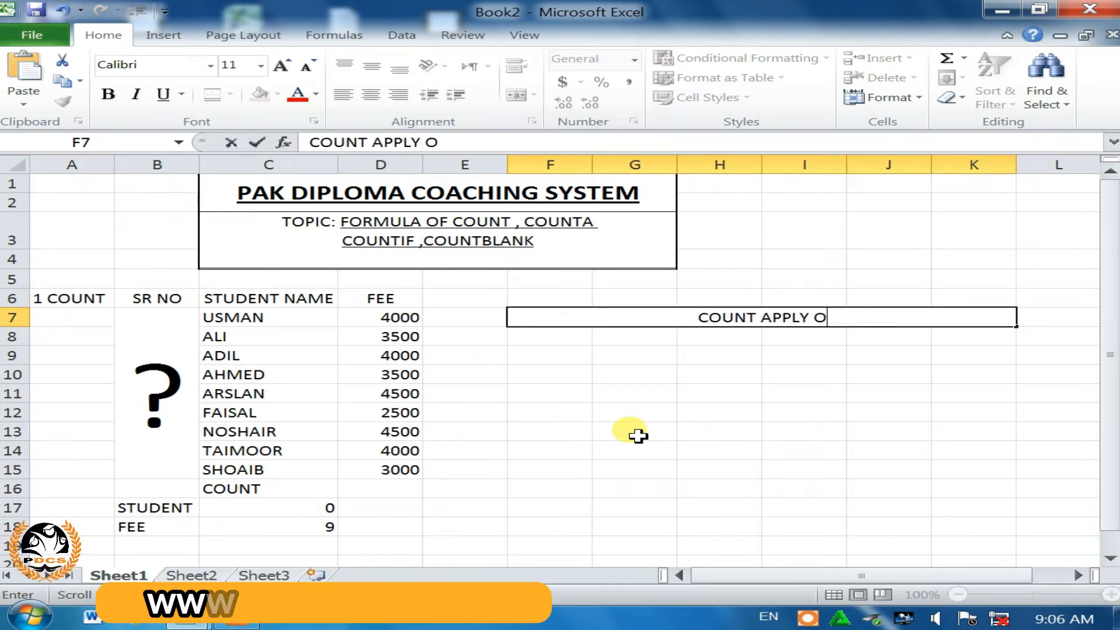
text(N NUMV)
key(BackSpace)
text(BER)
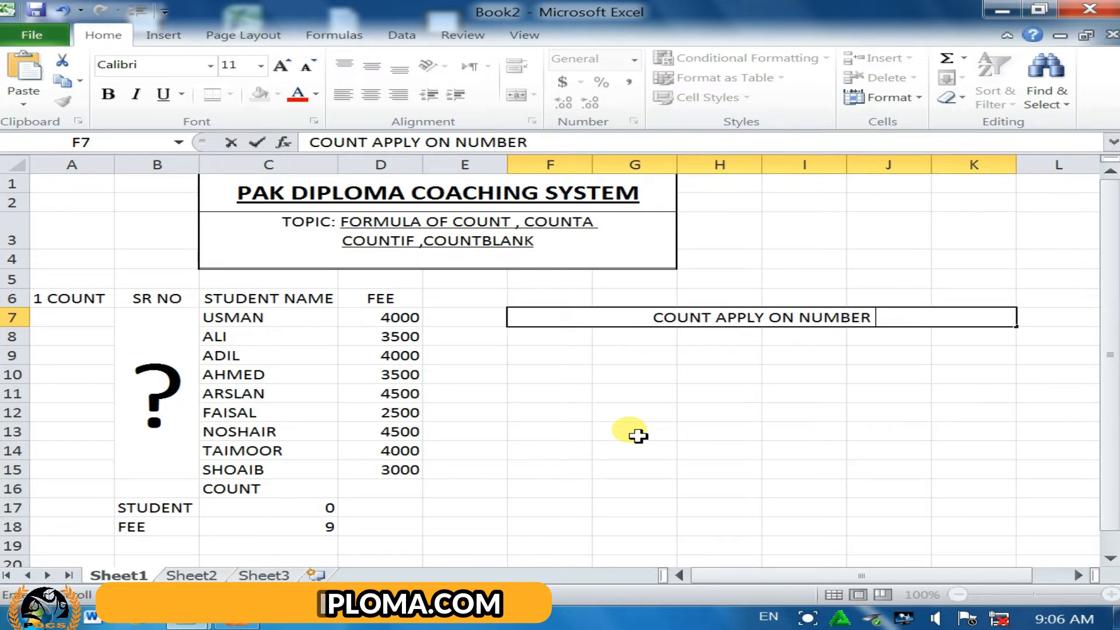
text( ONLY)
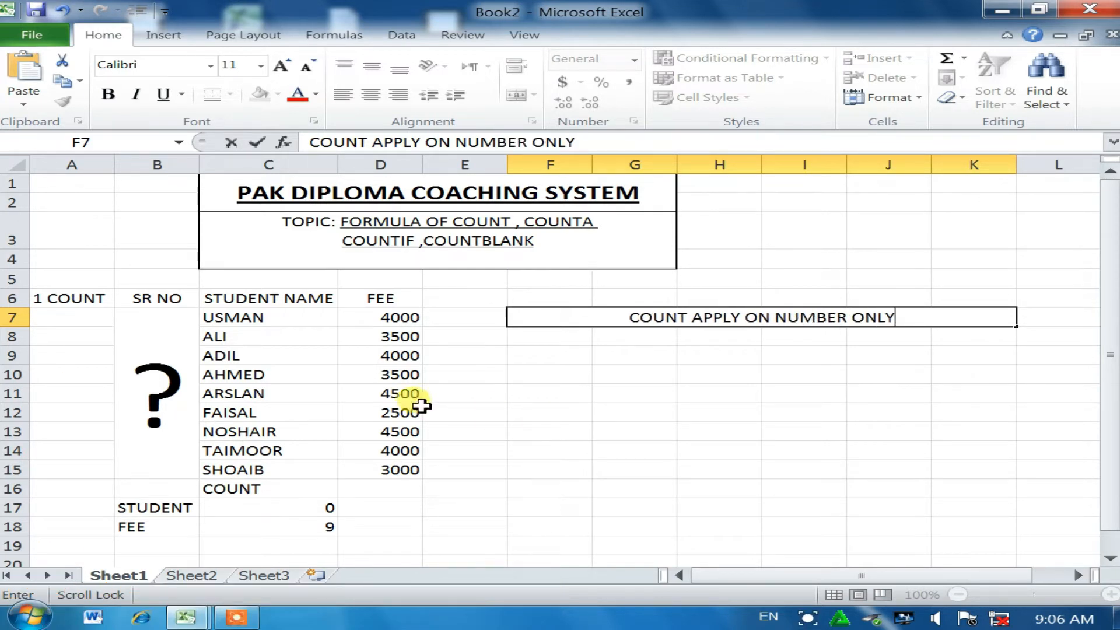
click(371, 491)
Step: Centre COUNT in C16, add a centred, middle-aligned COUNTA heading in D16, and begin =COUNTA( in D17
click(278, 491)
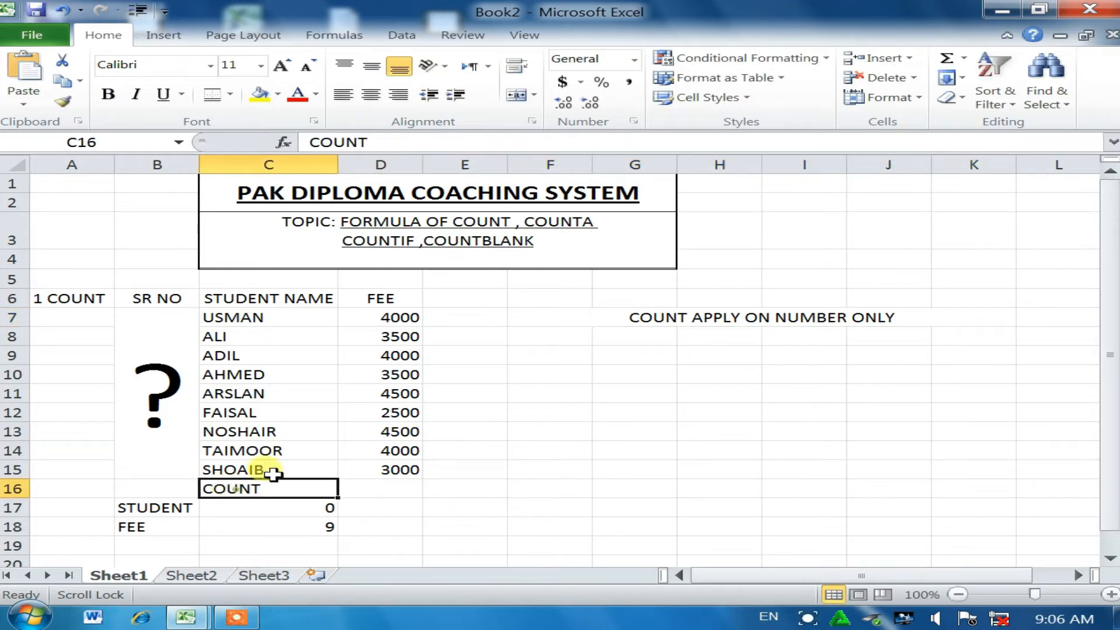
click(371, 95)
click(389, 488)
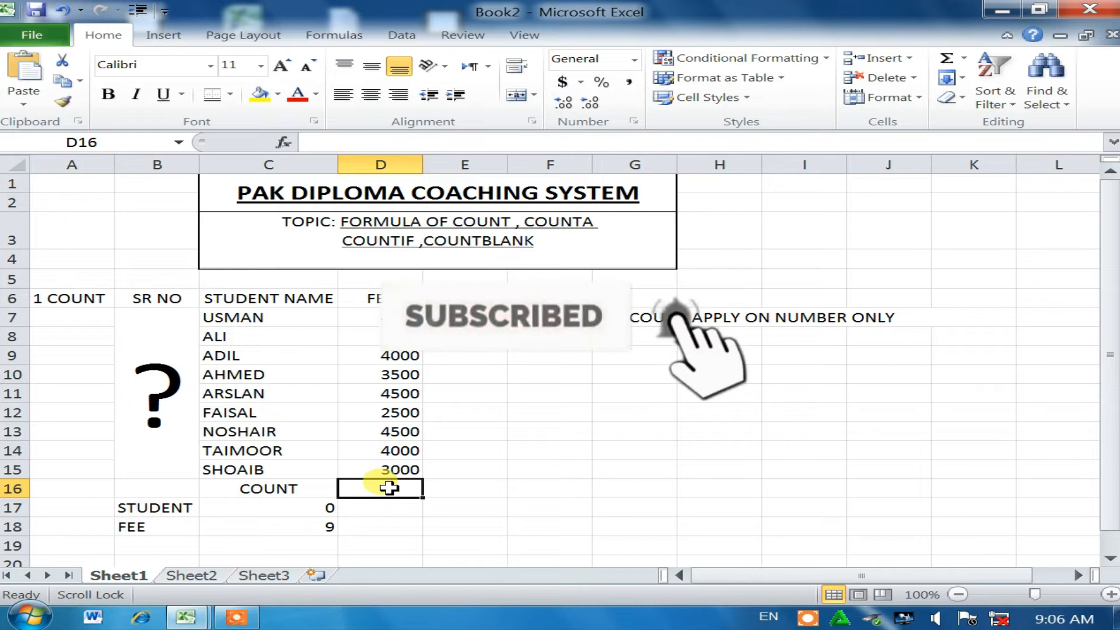
double_click(390, 490)
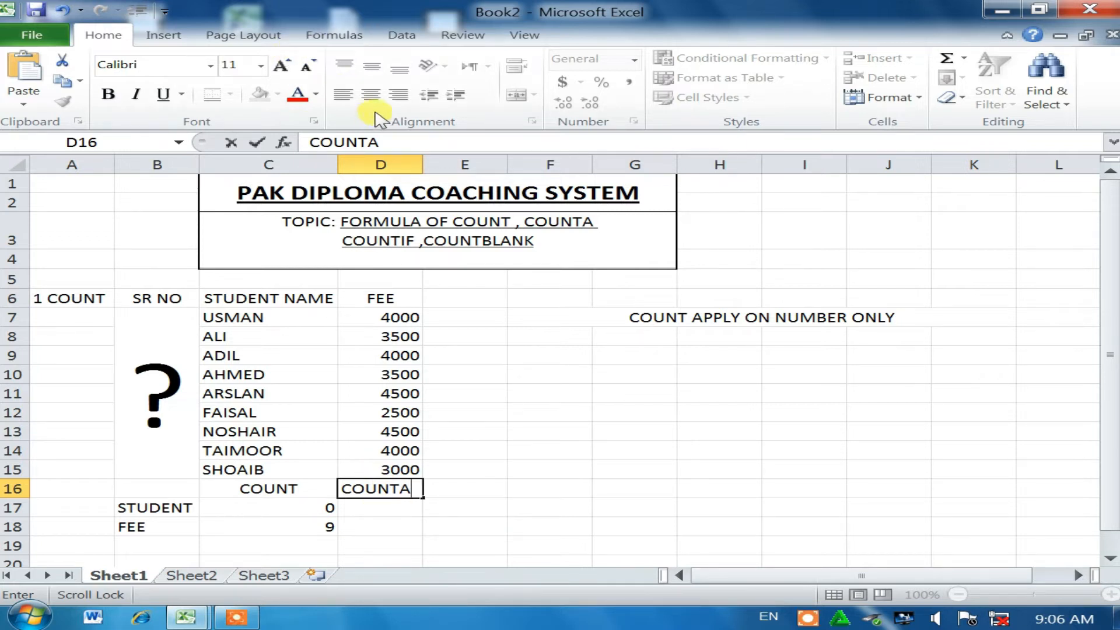
click(389, 528)
click(388, 487)
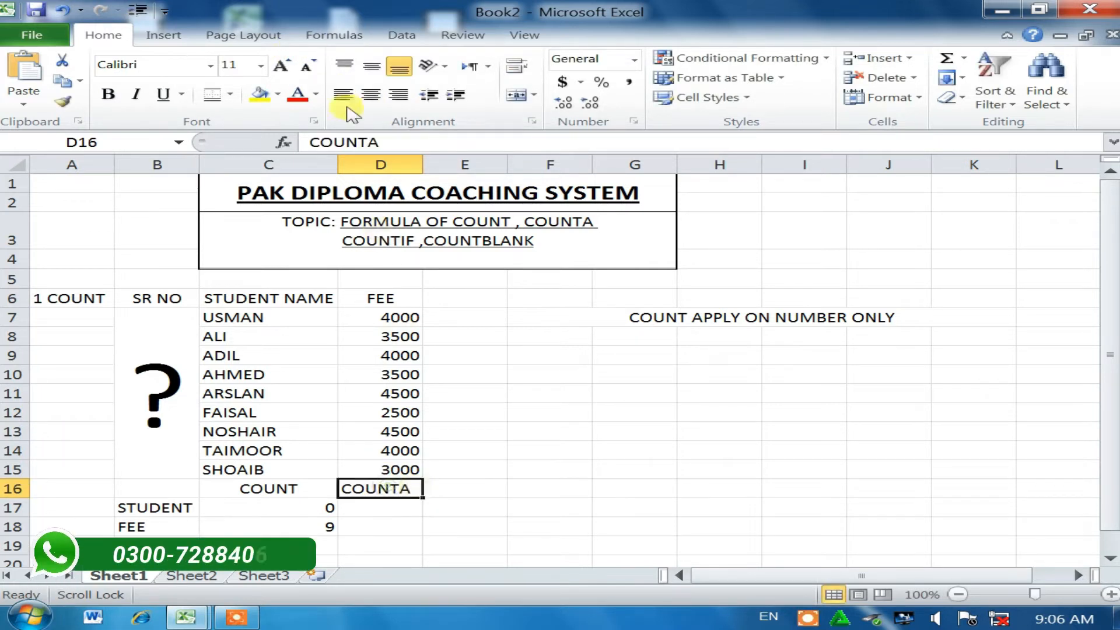
click(372, 95)
click(372, 66)
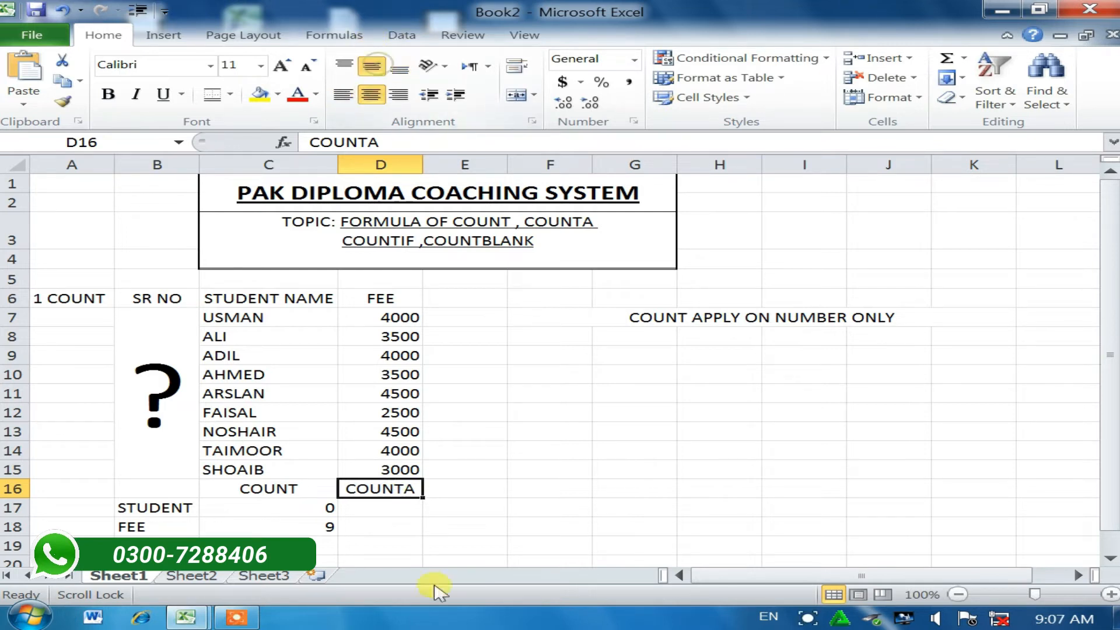
click(375, 508)
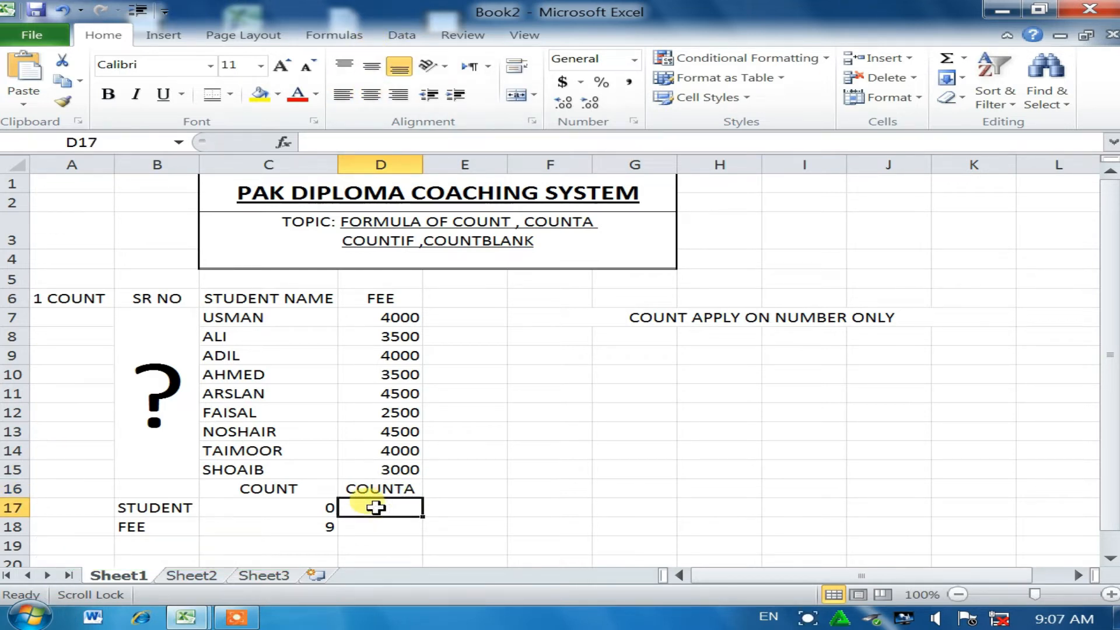
text(=)
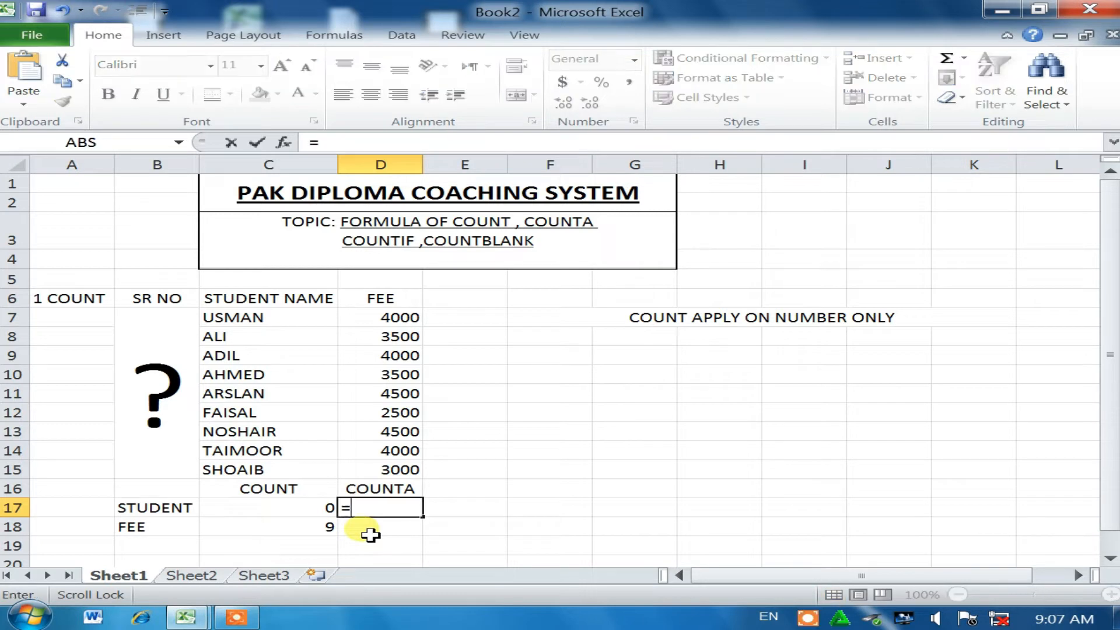
text(COUNTA)
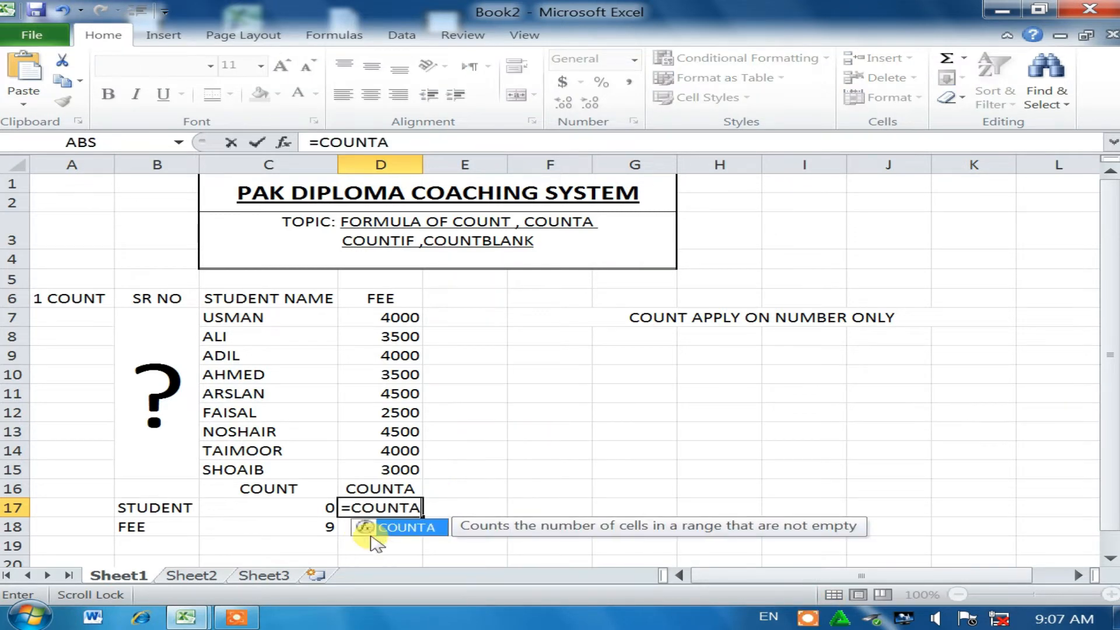
text(()
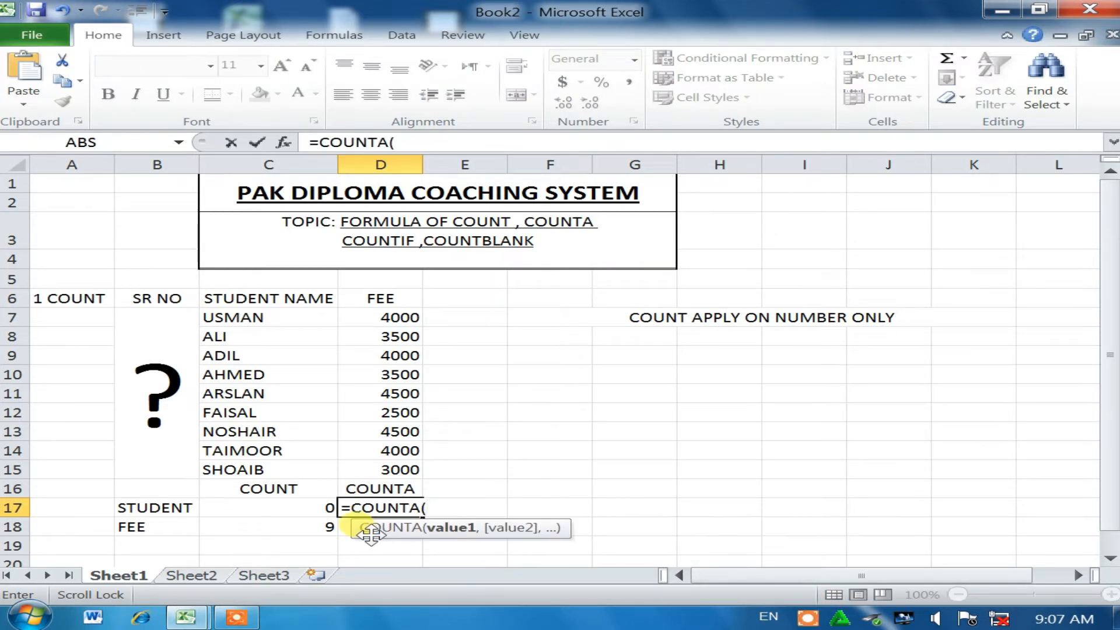
Step: Complete =COUNTA(C7:C15) in D17, giving 9 for the student names
drag(269, 317, 268, 467)
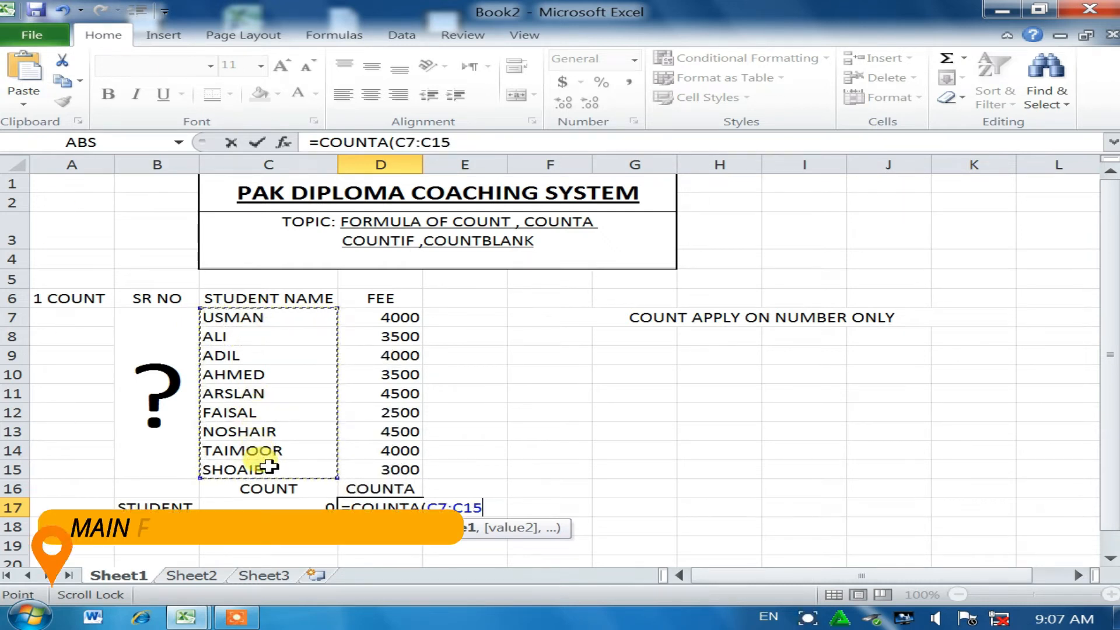
text())
key(Return)
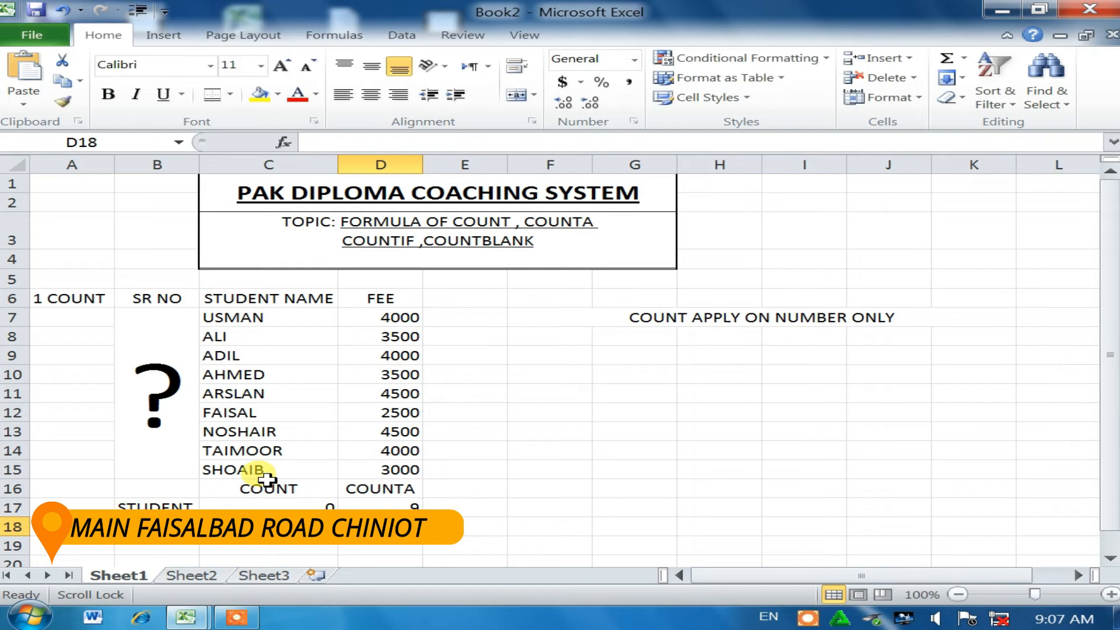
Step: Relabel cell A6 as '1 COUNTA'
click(88, 294)
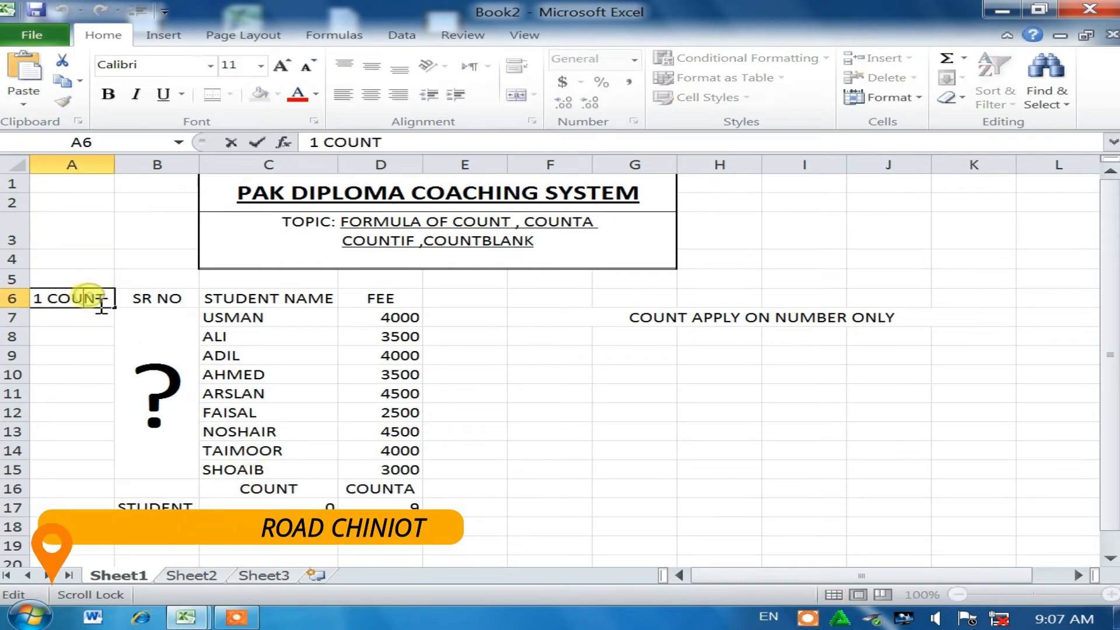
double_click(105, 298)
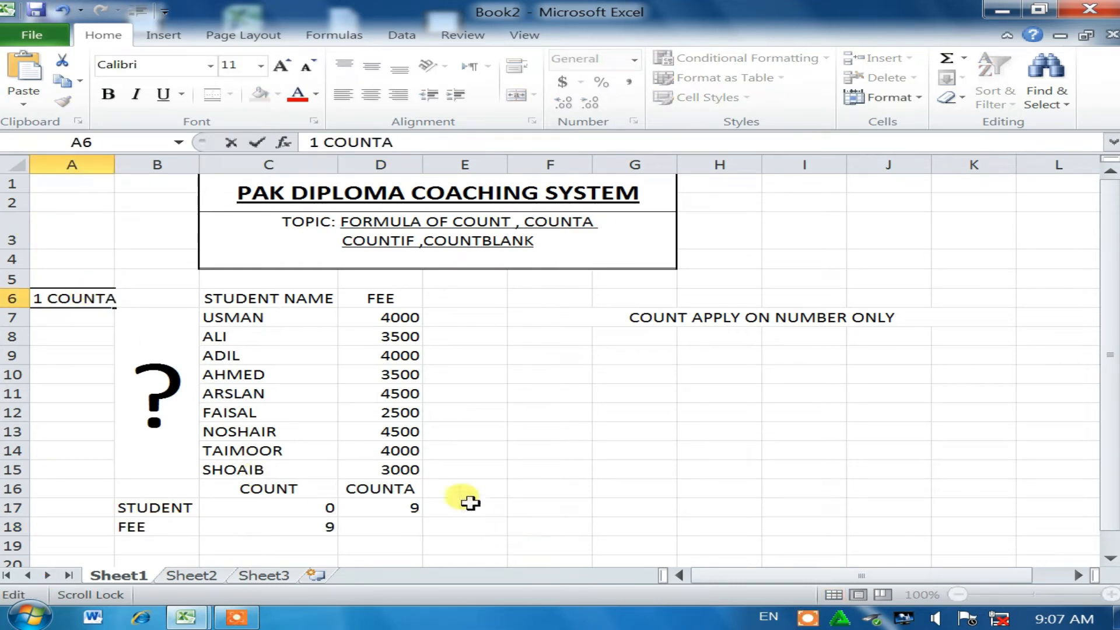
click(388, 488)
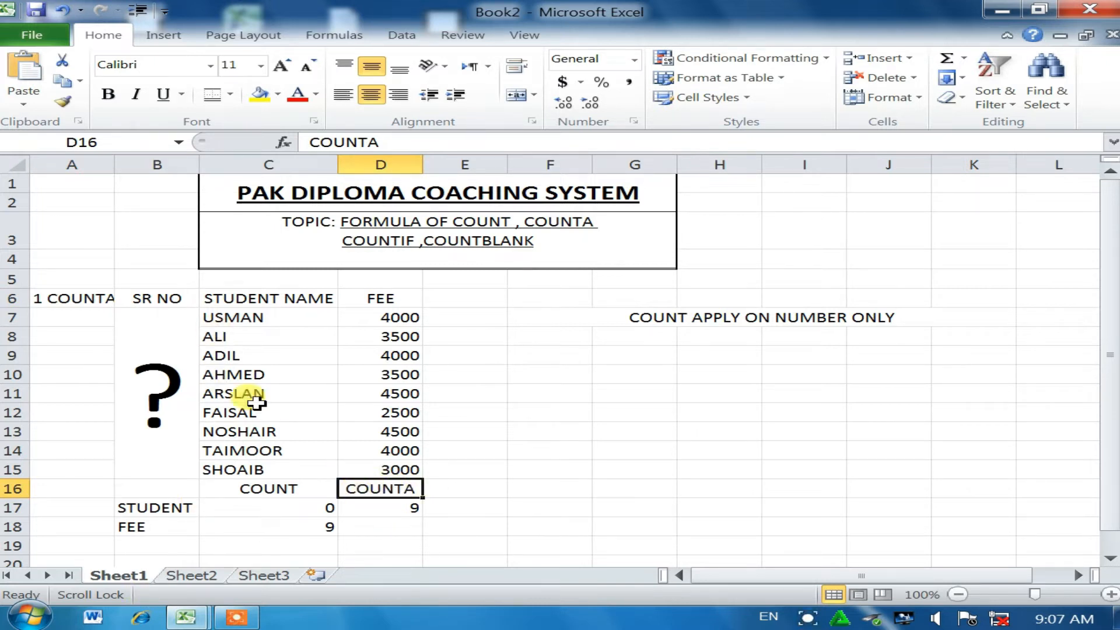
click(395, 525)
Step: Enter =COUNTA(D7:D15) in D18 for the fees, giving 9
text(=)
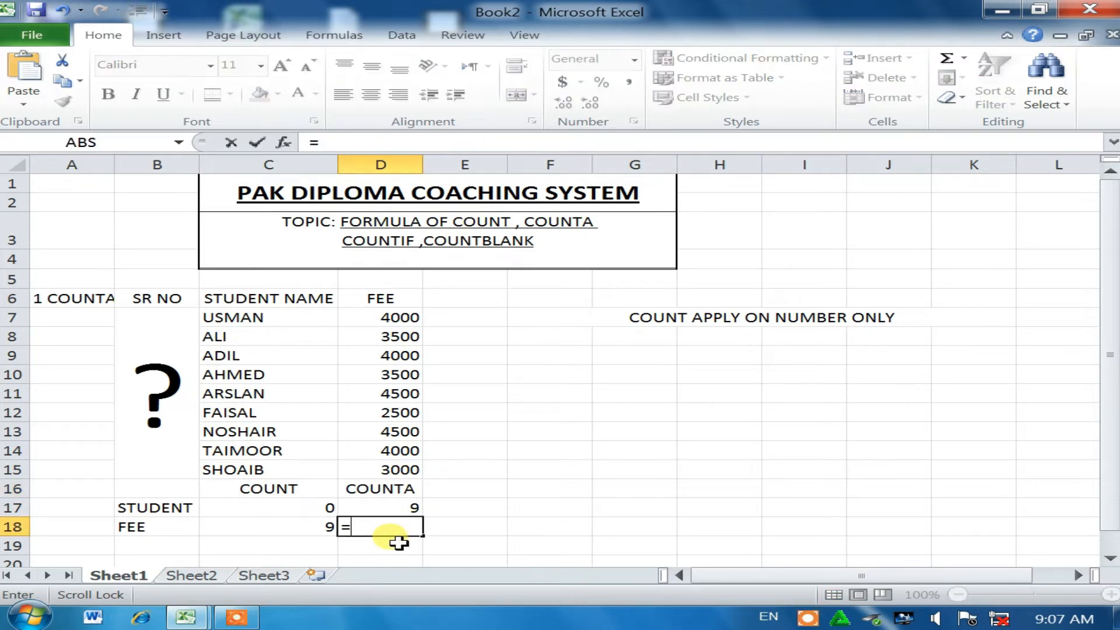
text(COUNTSA)
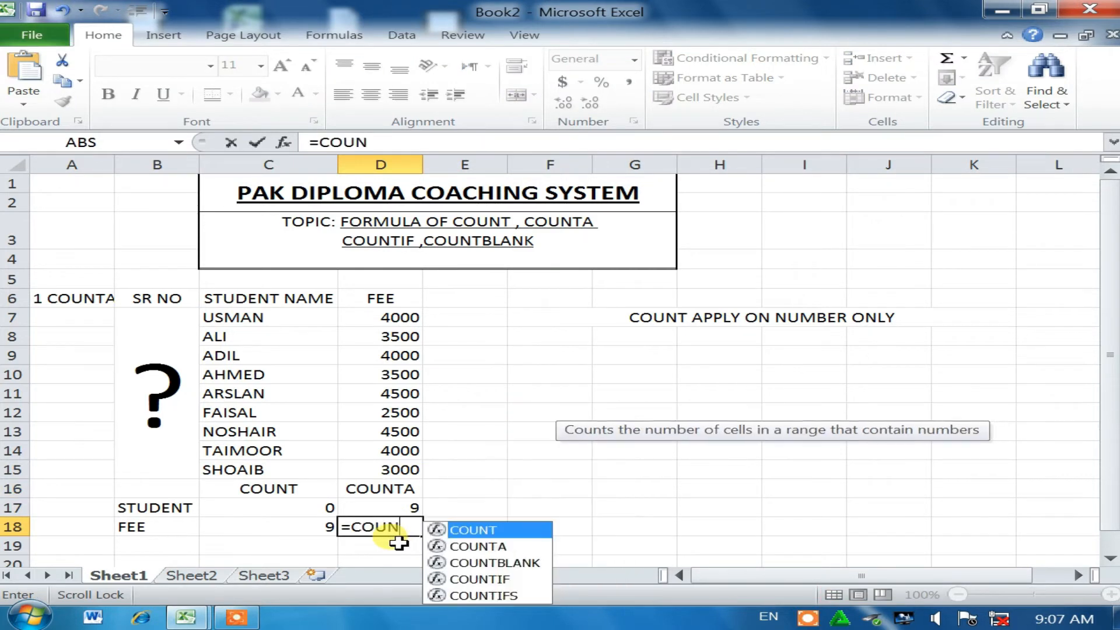
key(BackSpace)
text(A)
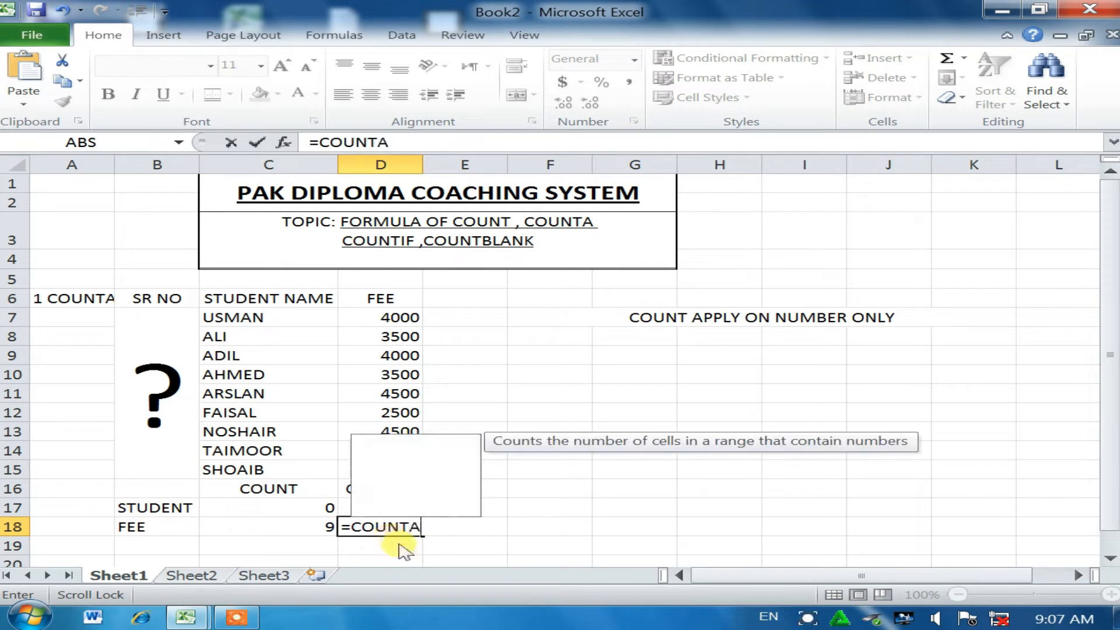
double_click(402, 546)
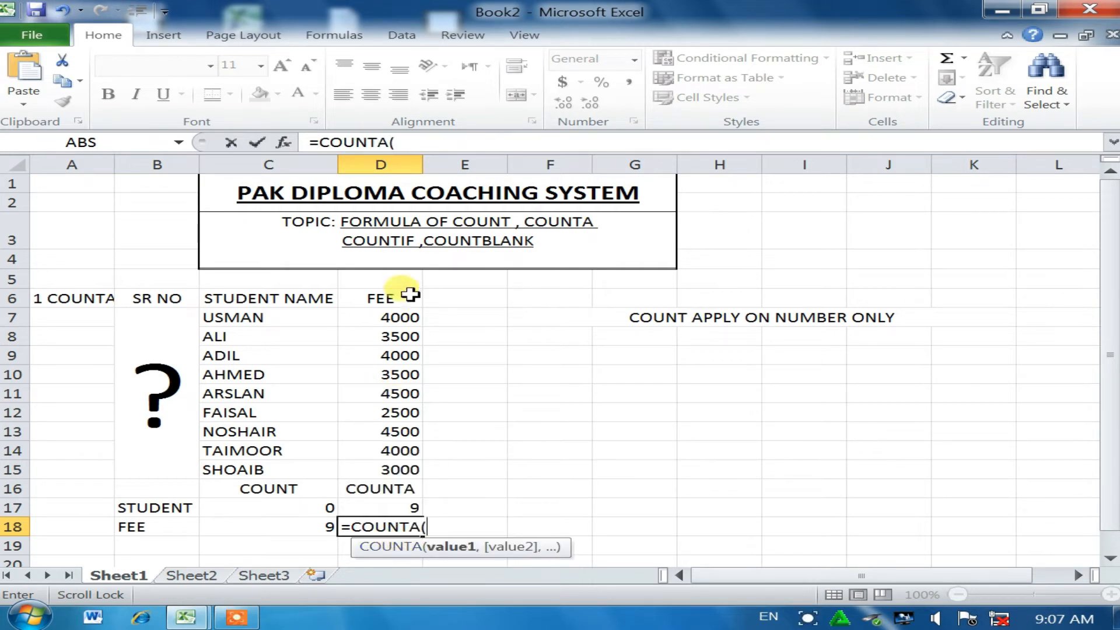
drag(365, 317, 366, 461)
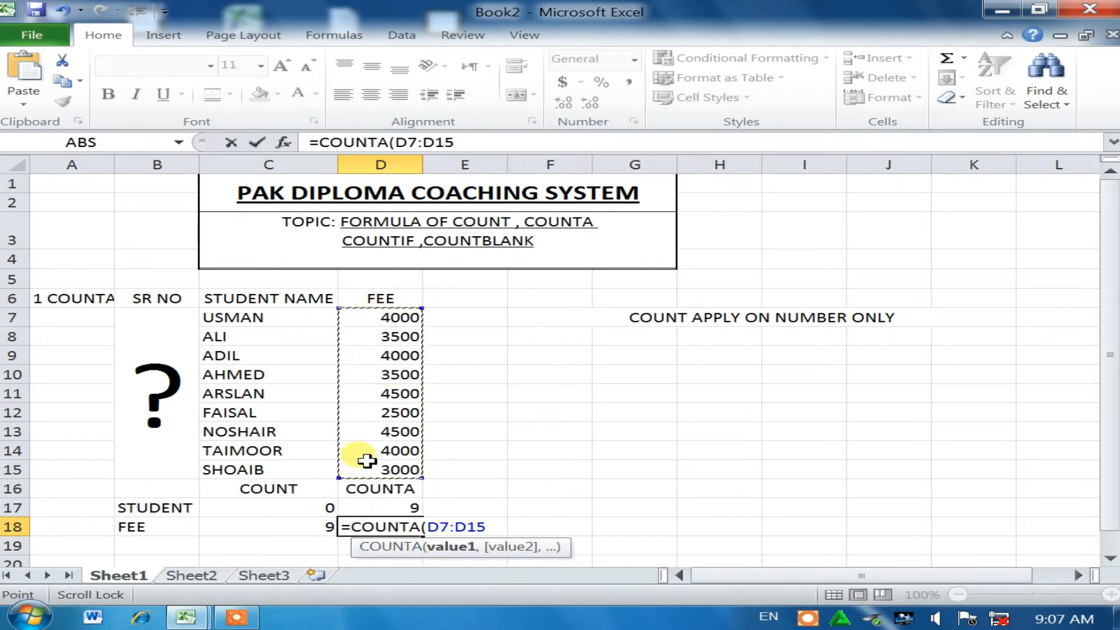
key(Return)
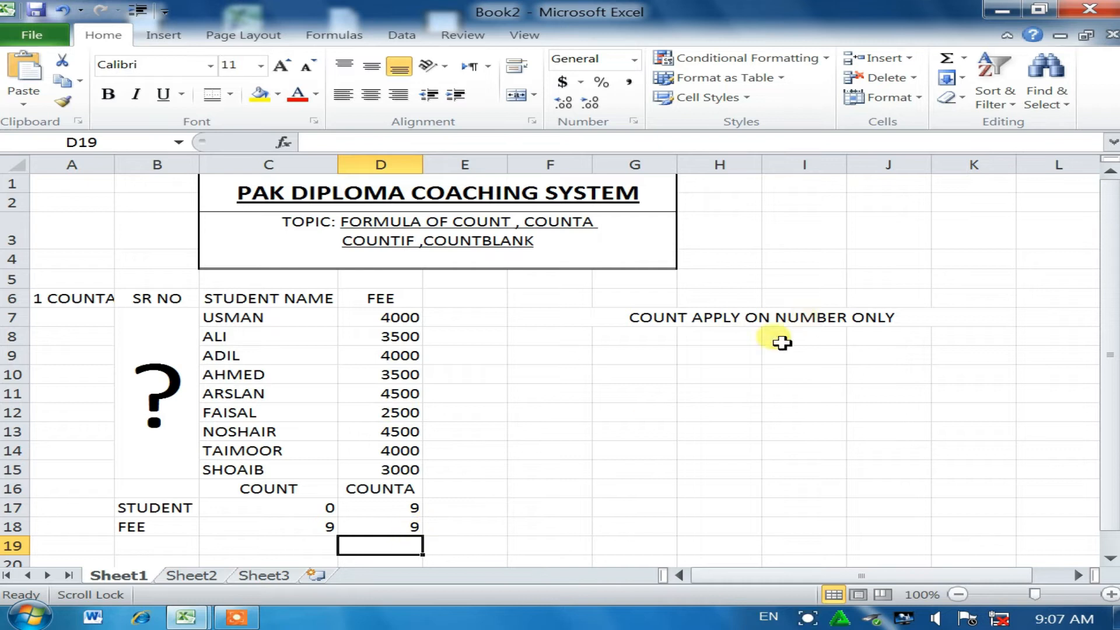
click(636, 336)
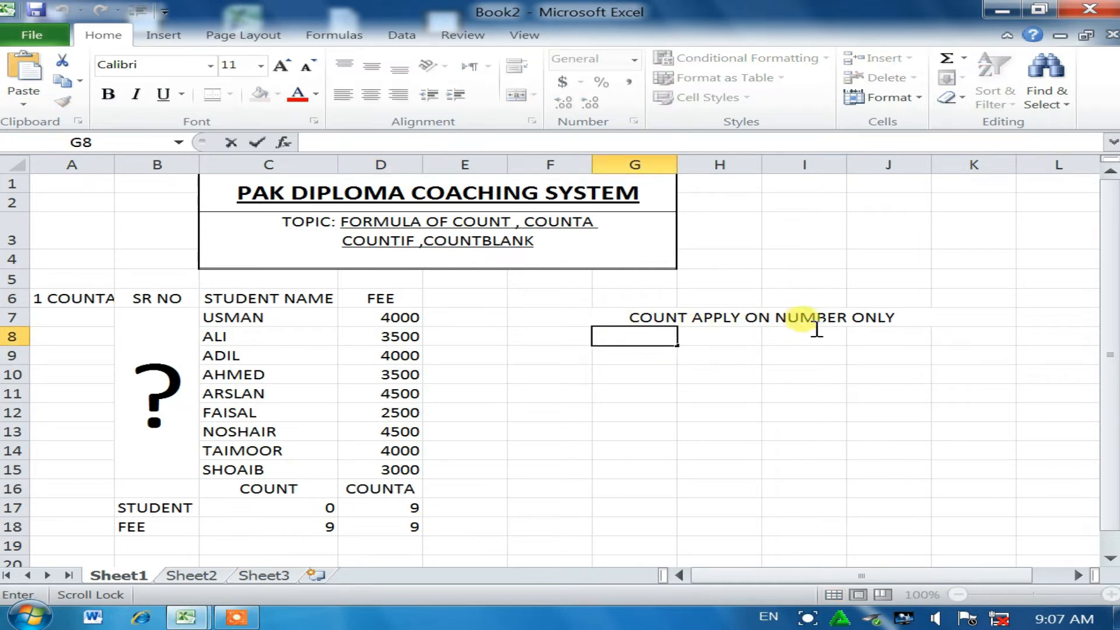
Step: Merge G8:J8 and type the note 'COUNTA APPLY ON BOTH (NUM AND ALPHABETS'
click(725, 376)
drag(634, 341, 923, 335)
click(523, 100)
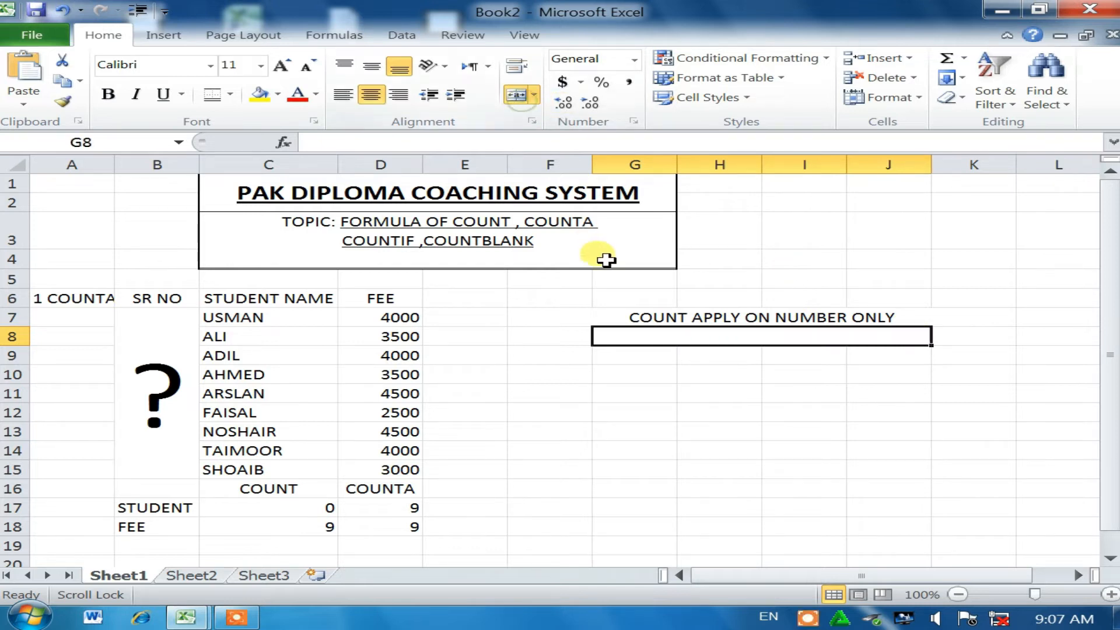
double_click(717, 337)
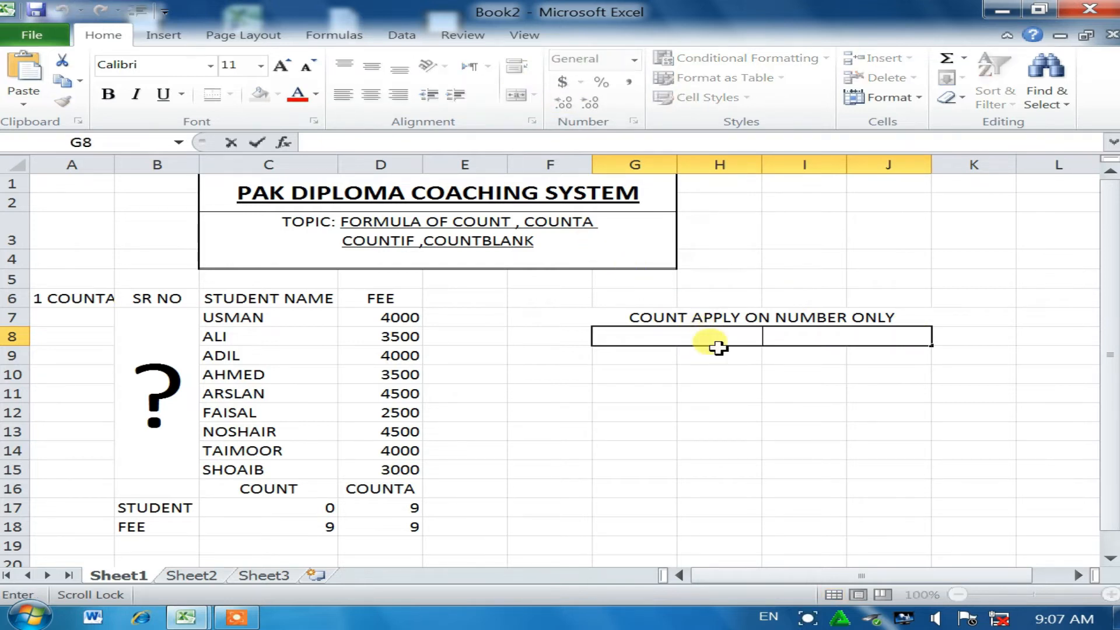
text(A)
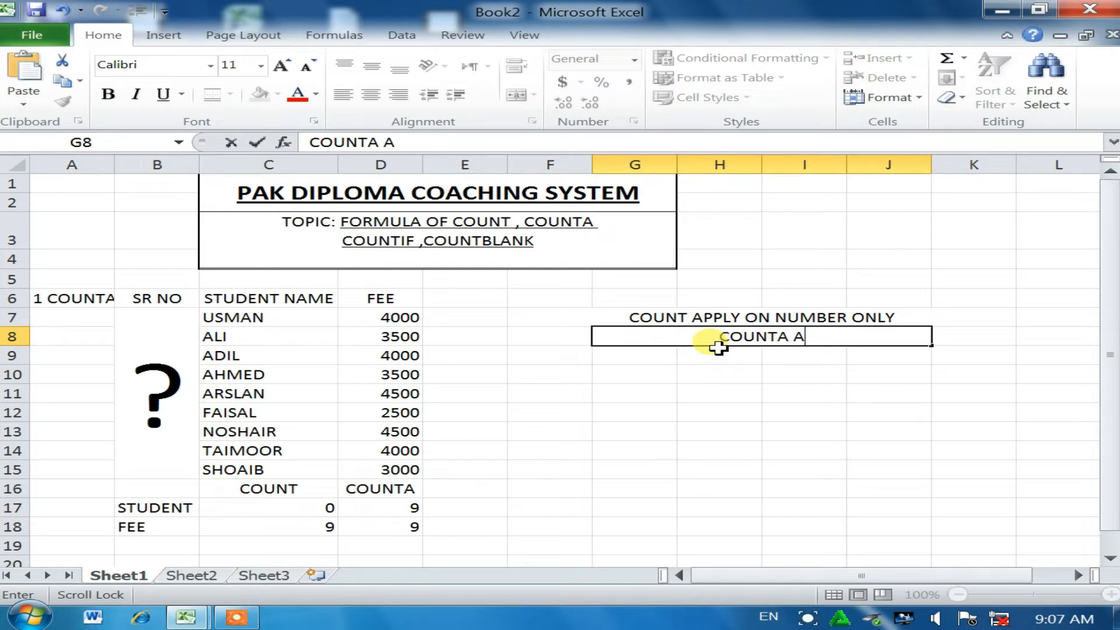
text(PPLY ON B)
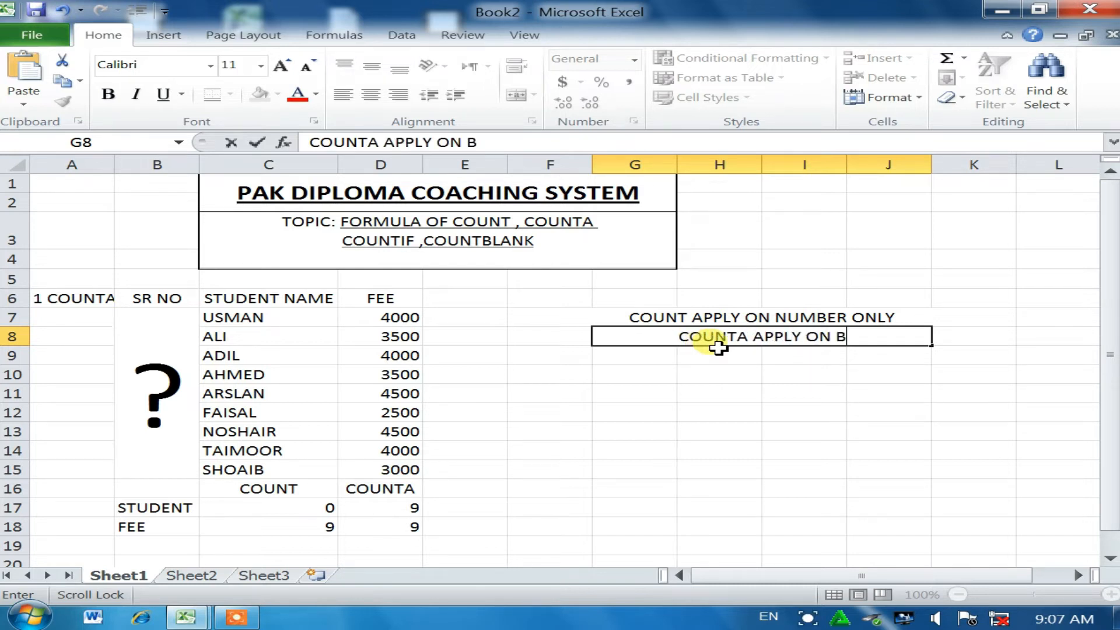
text(OTH )
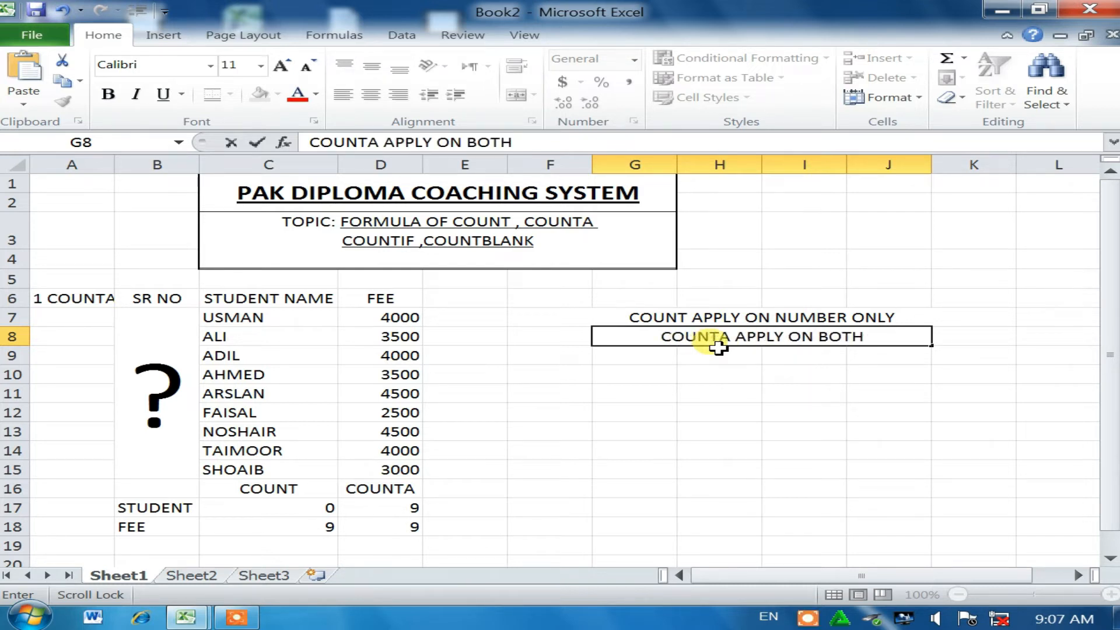
text((NUM)
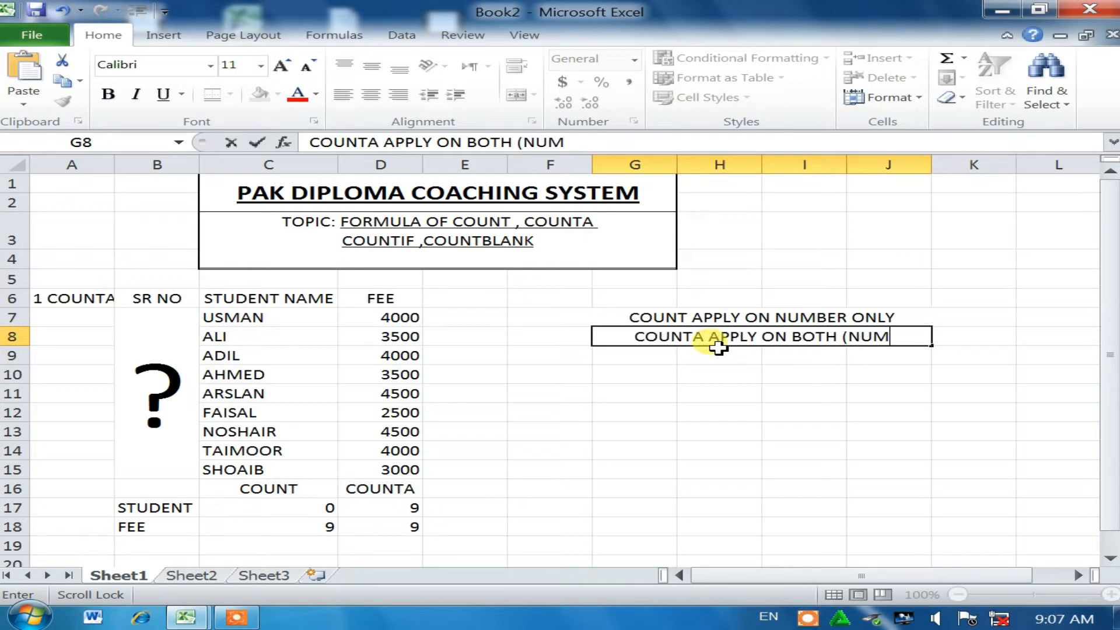
text( AN)
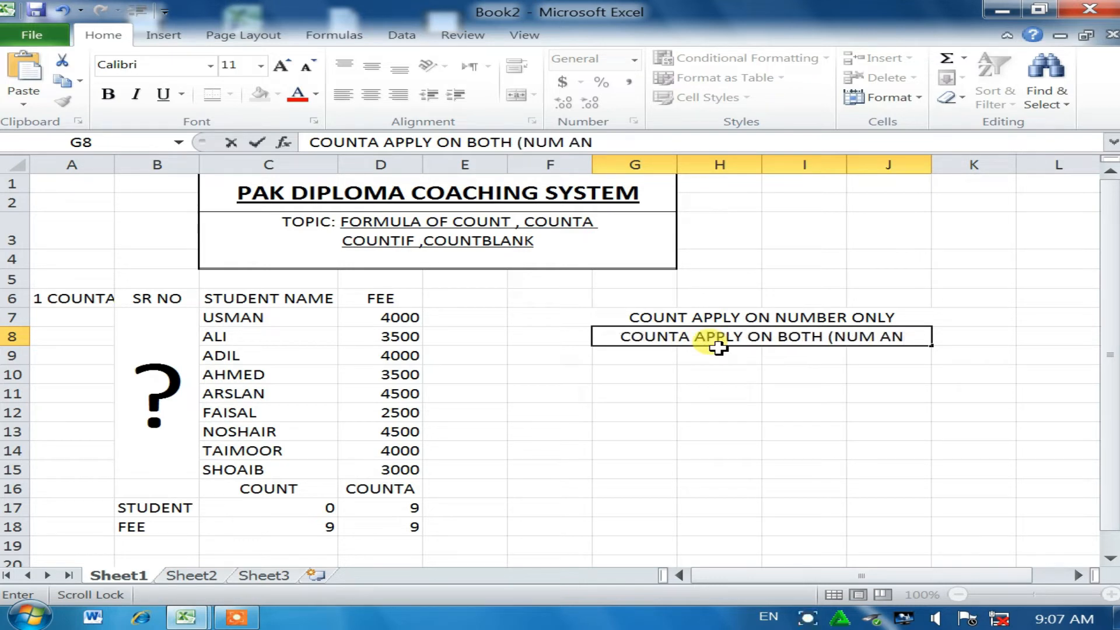
text(S)
key(BackSpace)
text(D)
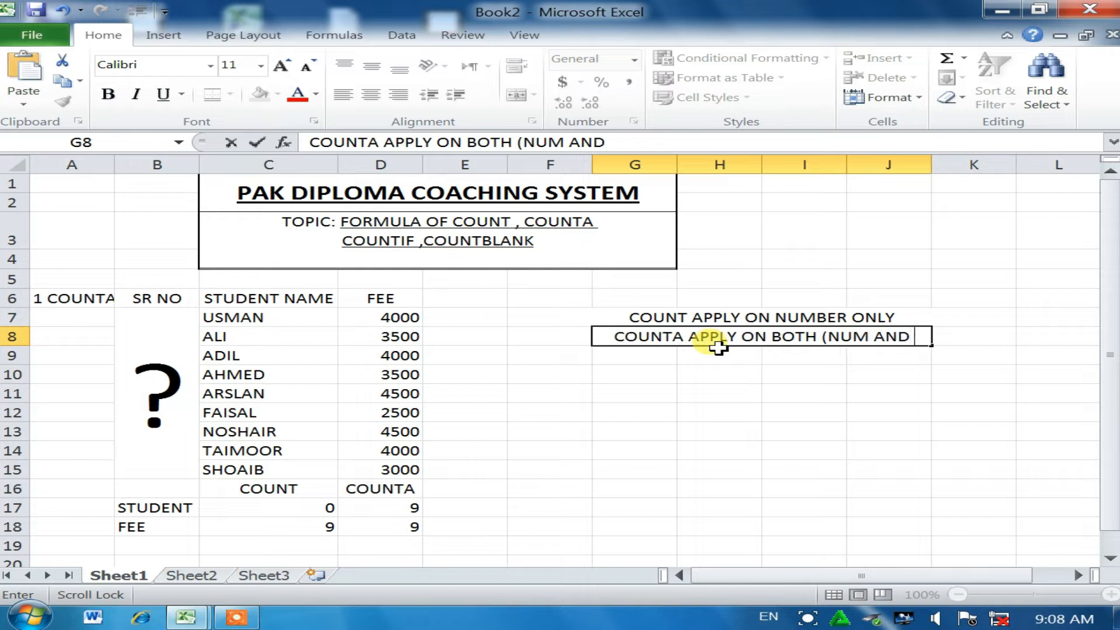
text( ALPHABETS)
click(721, 412)
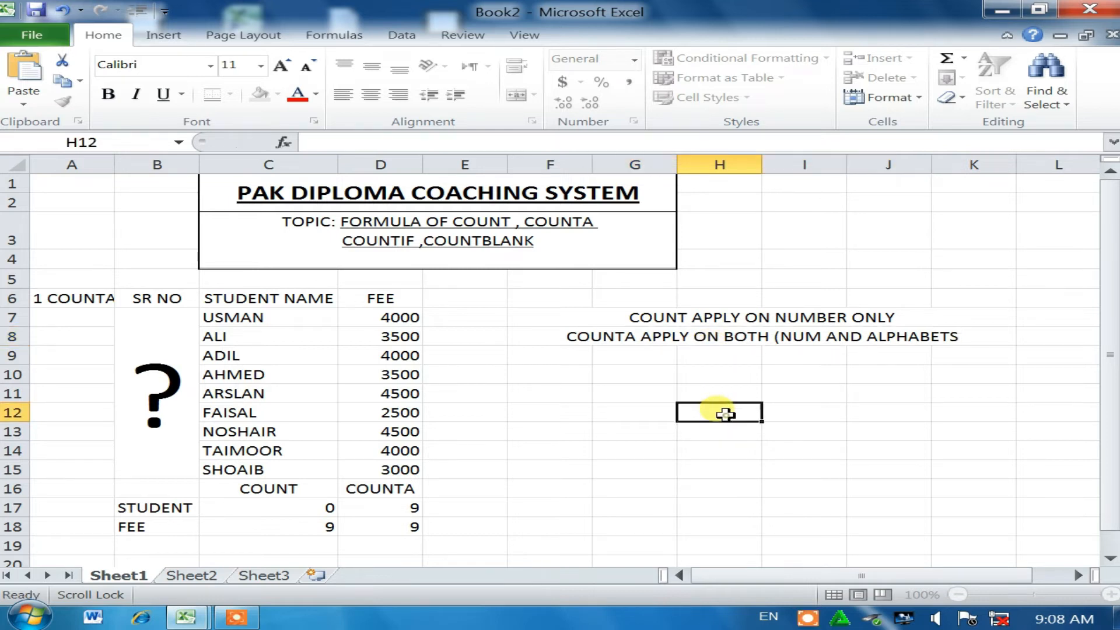
Step: Toggle Merge & Center across F8:K8 so the full COUNTA note shows
click(732, 335)
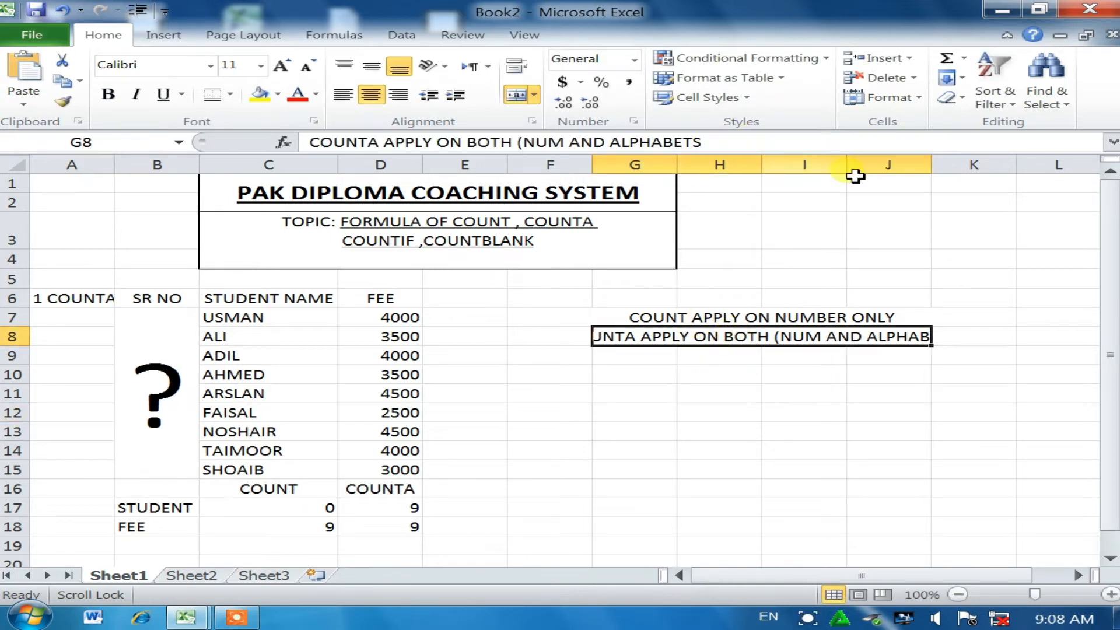
drag(565, 336, 973, 339)
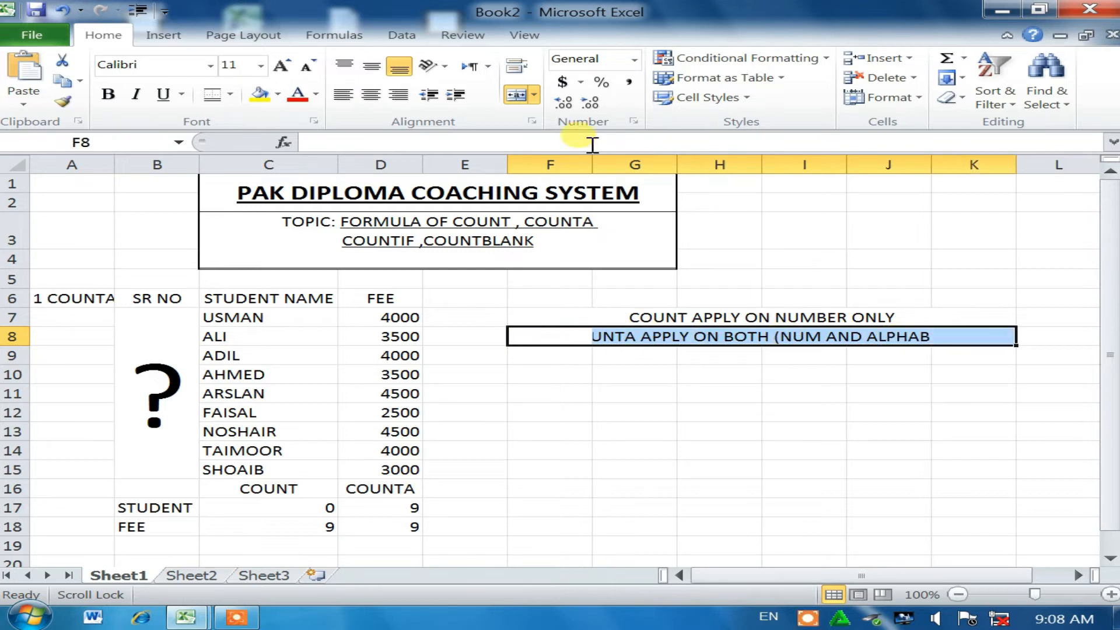
click(517, 98)
click(642, 393)
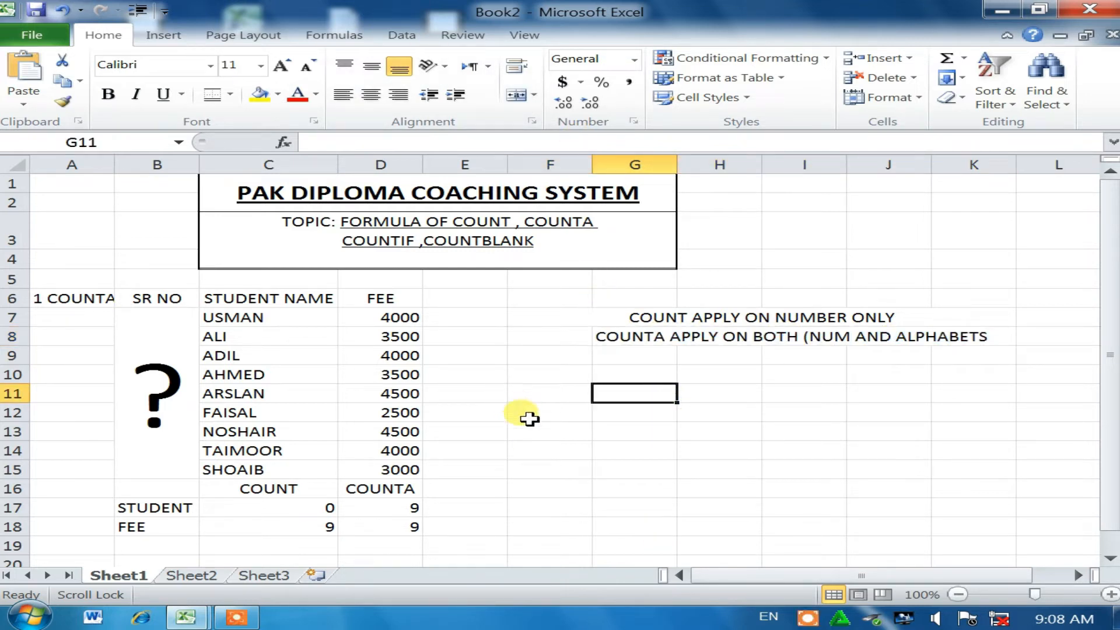
click(465, 485)
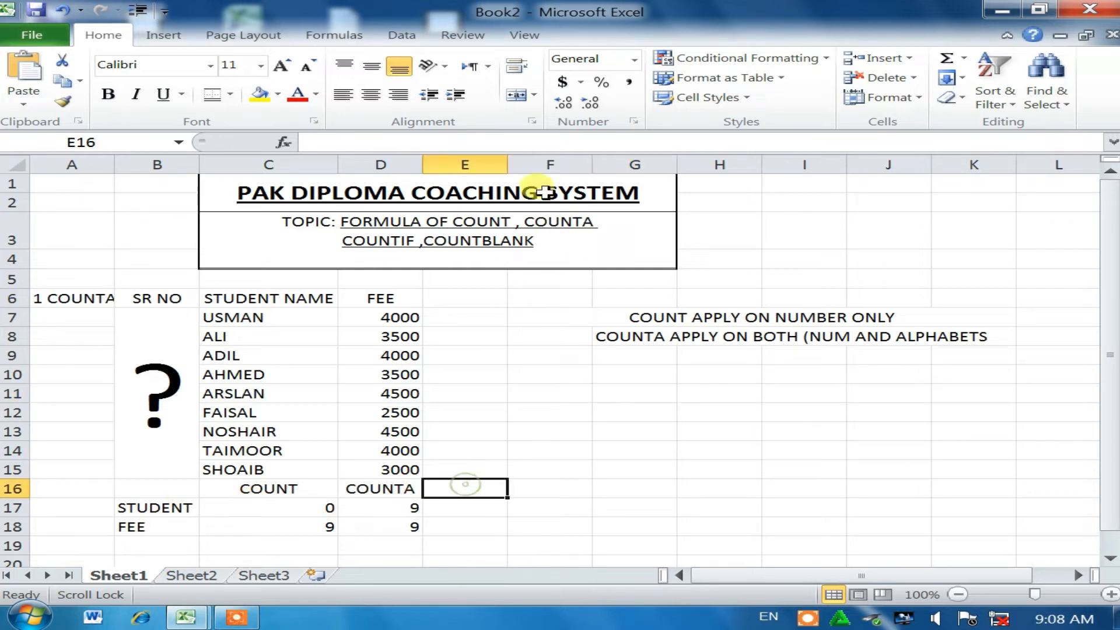
Step: Colour the word COUNT in the topic line blue
click(491, 219)
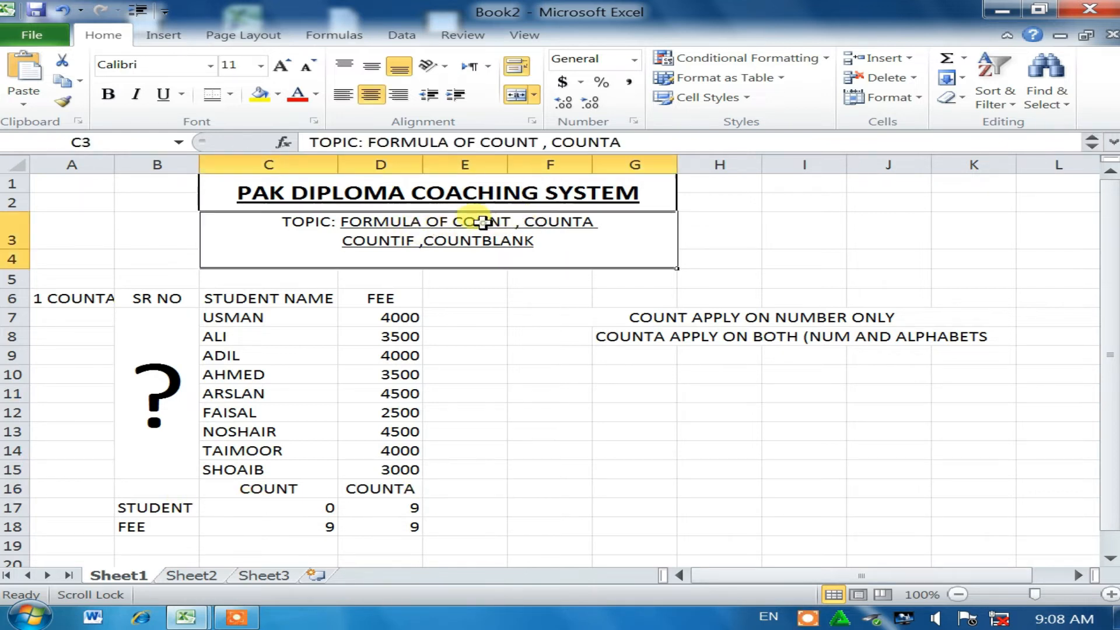
double_click(442, 224)
drag(454, 221, 515, 215)
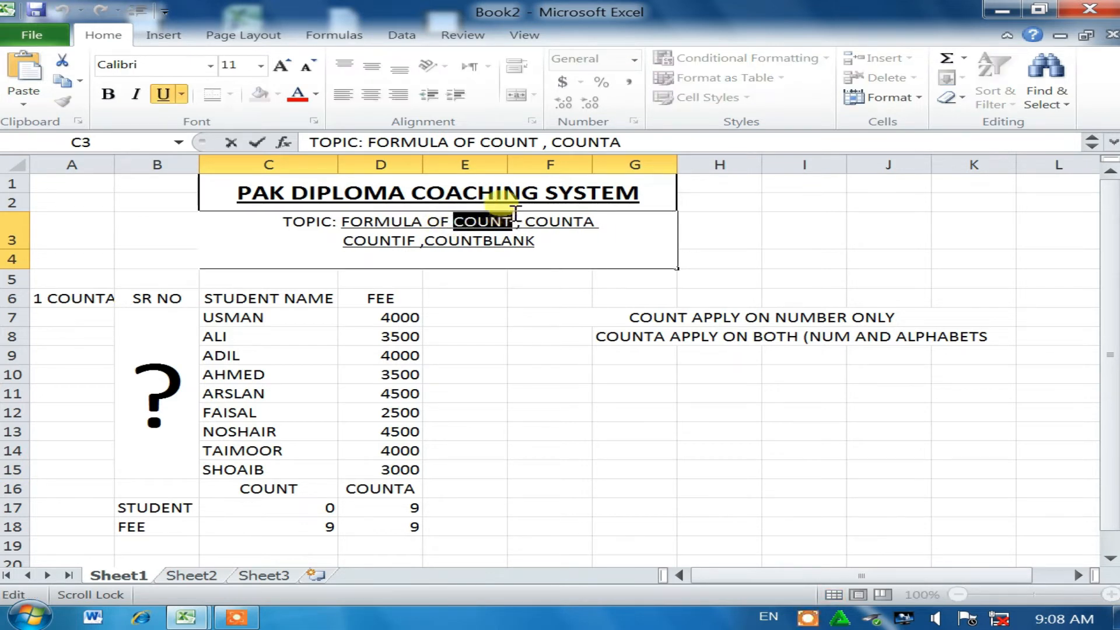
click(316, 94)
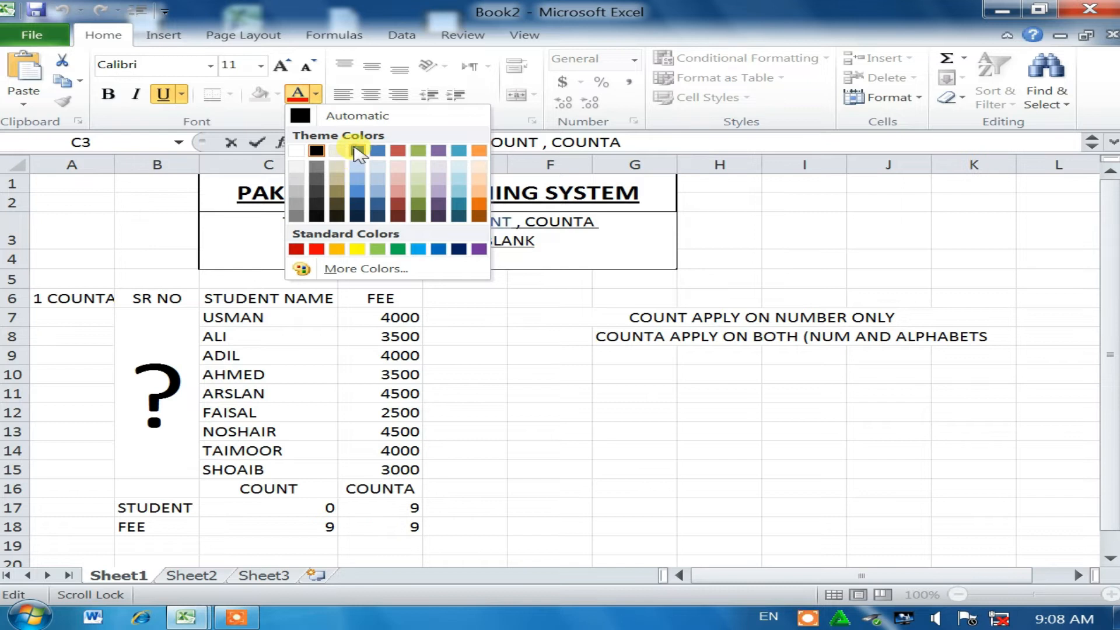
click(357, 151)
click(539, 294)
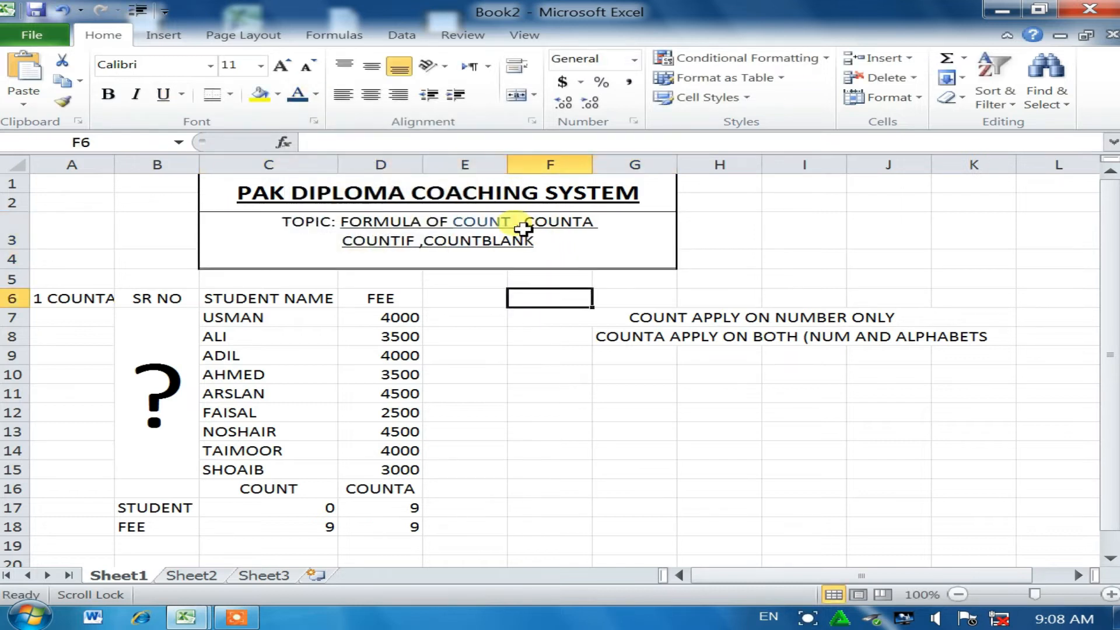
Step: Colour the word COUNTA in the topic line blue
double_click(525, 222)
drag(525, 222, 599, 222)
click(298, 94)
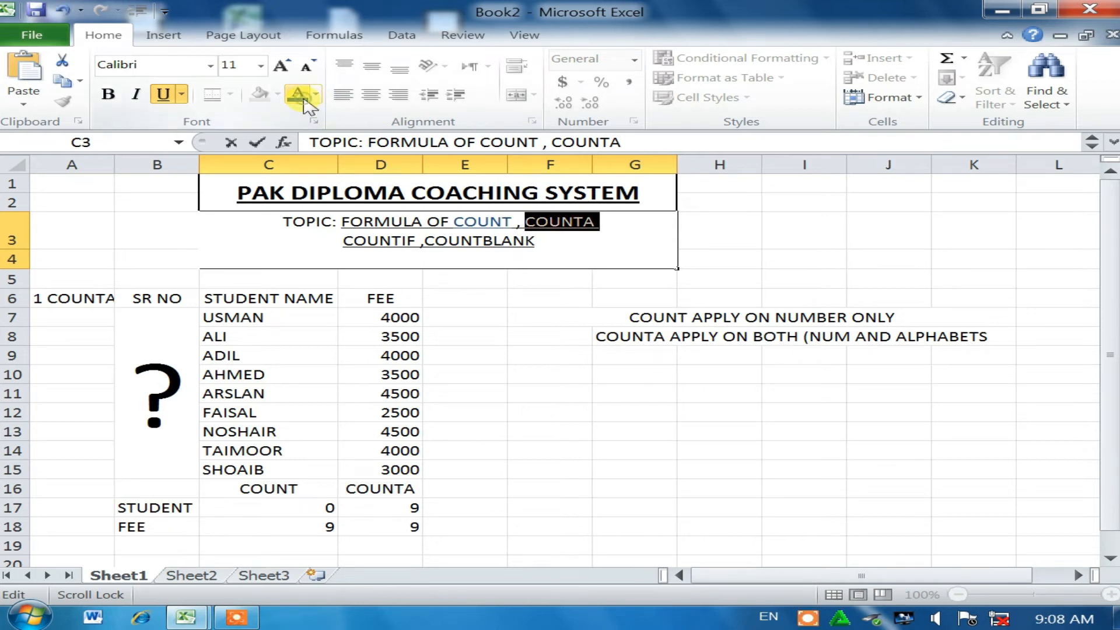
click(521, 361)
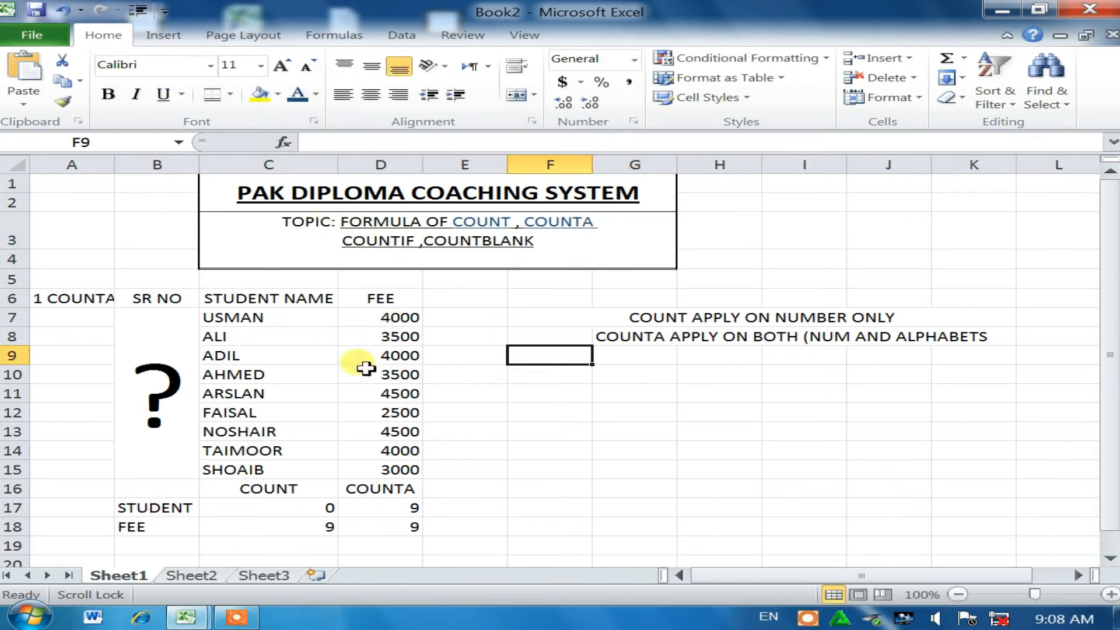
double_click(95, 298)
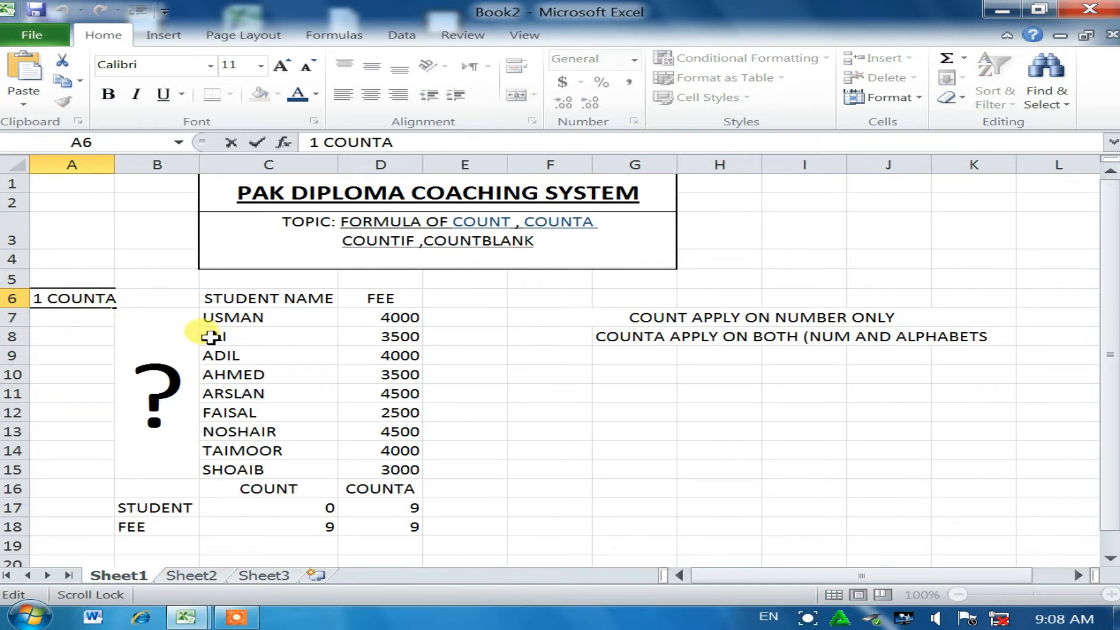
Step: Complete the A6 label as 1 COUNTIF and autofit column A to it
text(F)
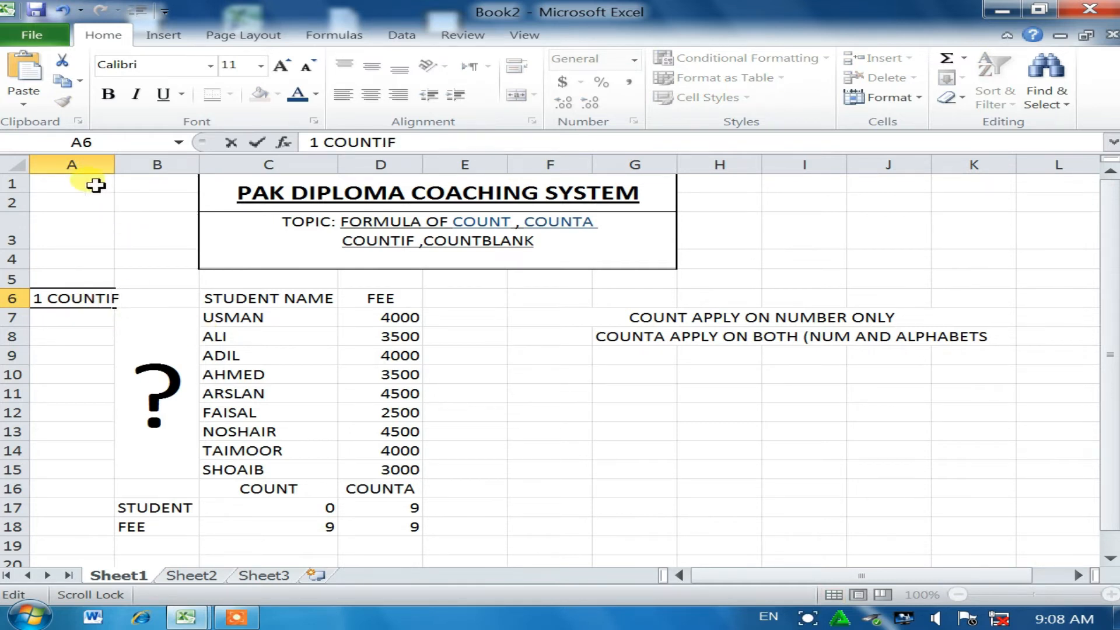
click(117, 165)
double_click(113, 165)
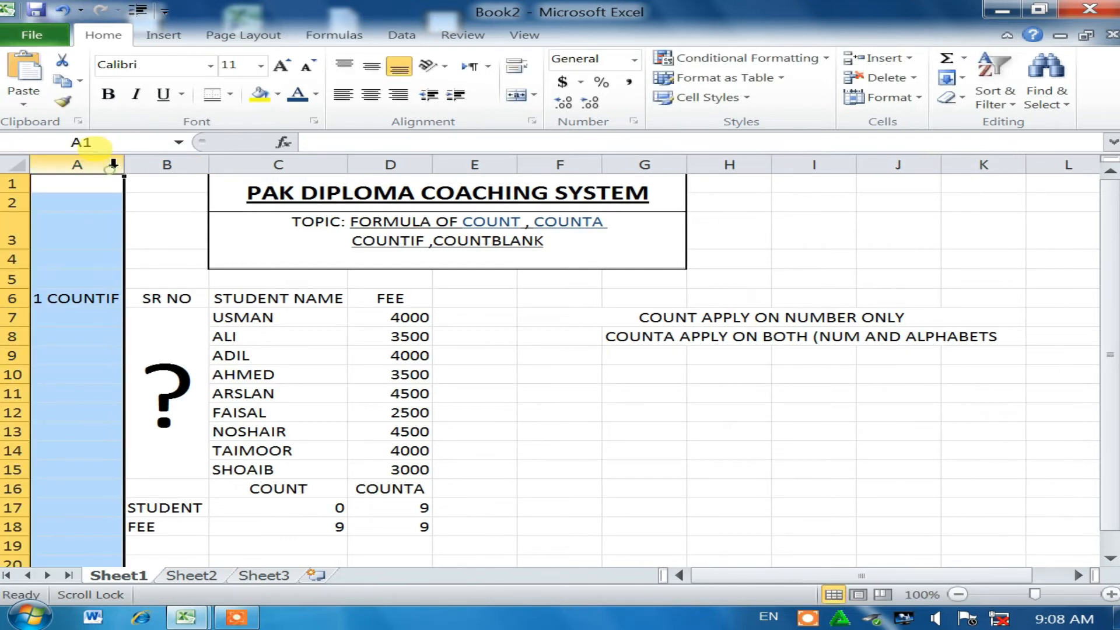
Step: Add a COUNTIF heading in E16 next to COUNT and COUNTA
click(480, 487)
text(C)
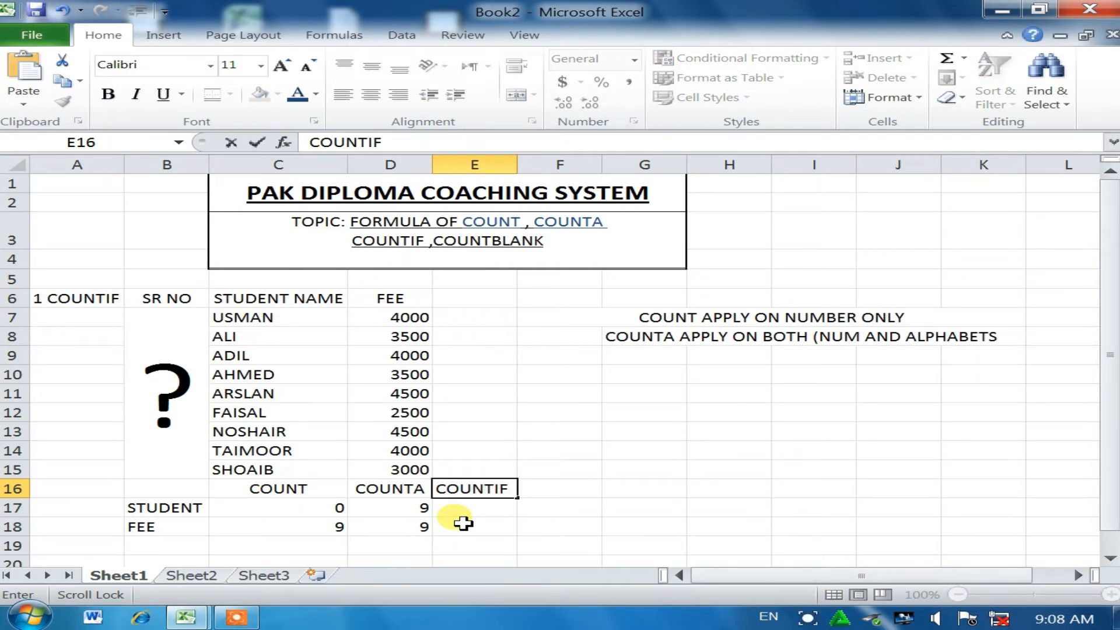
text(OUNTIF)
key(Return)
click(239, 339)
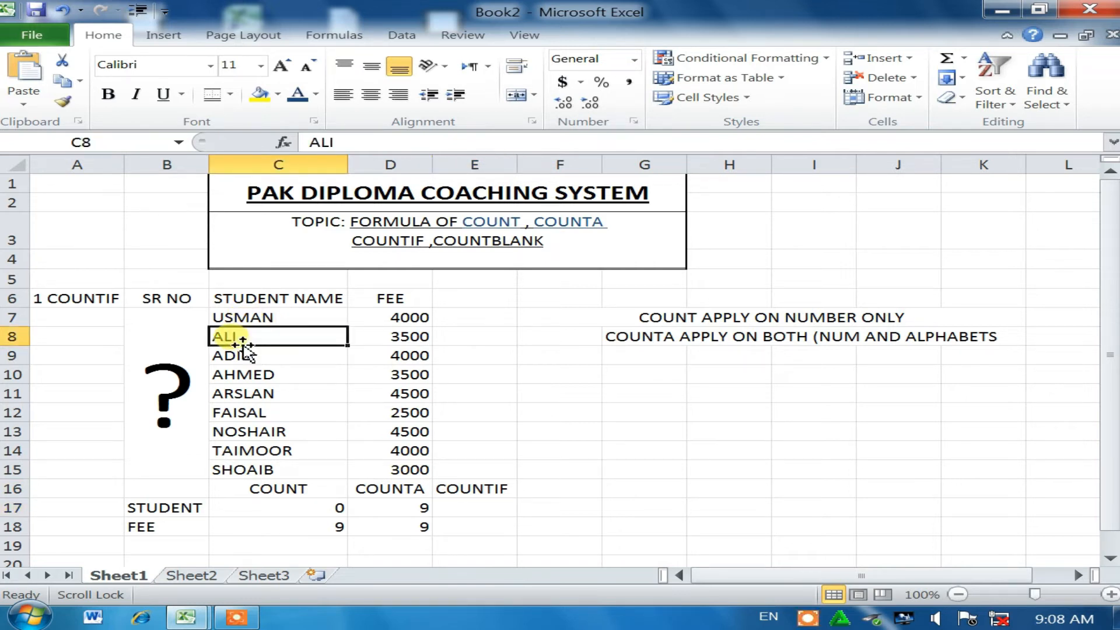
Step: Replace the names in C8, C10, C12 and C14 with USMAN, then start =COUNTIF( in E17
key(BackSpace)
text(USM)
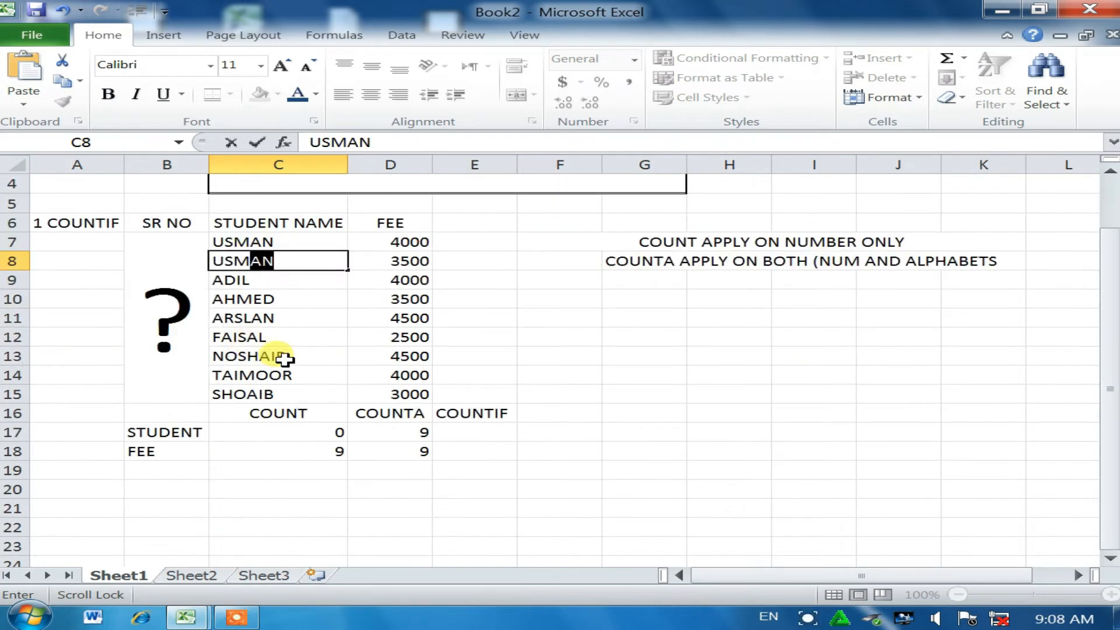
click(269, 378)
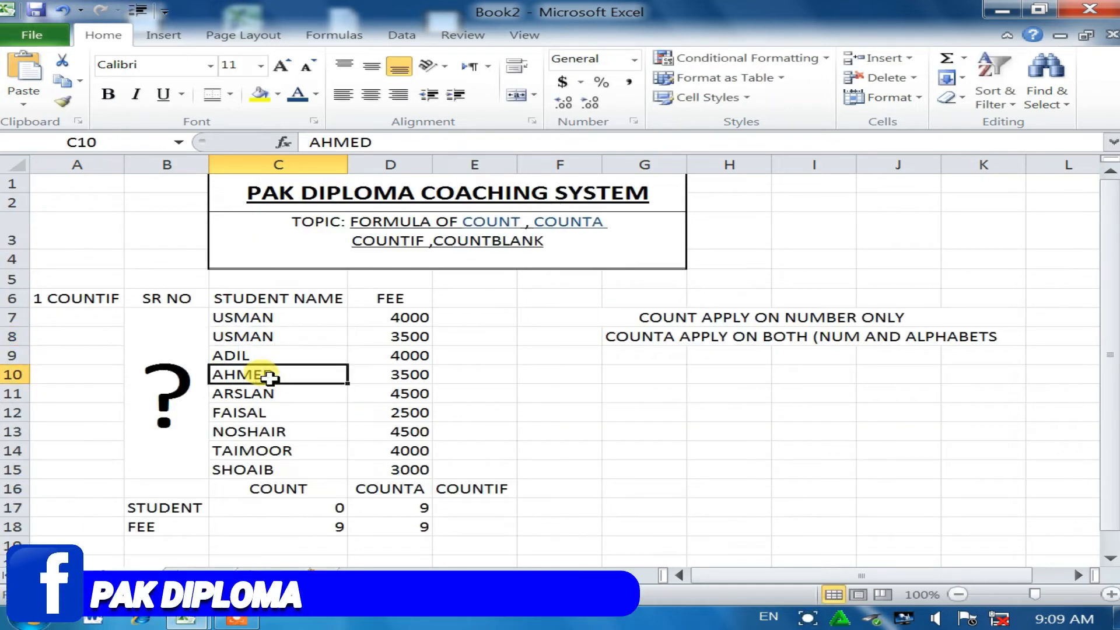
text(US)
click(275, 413)
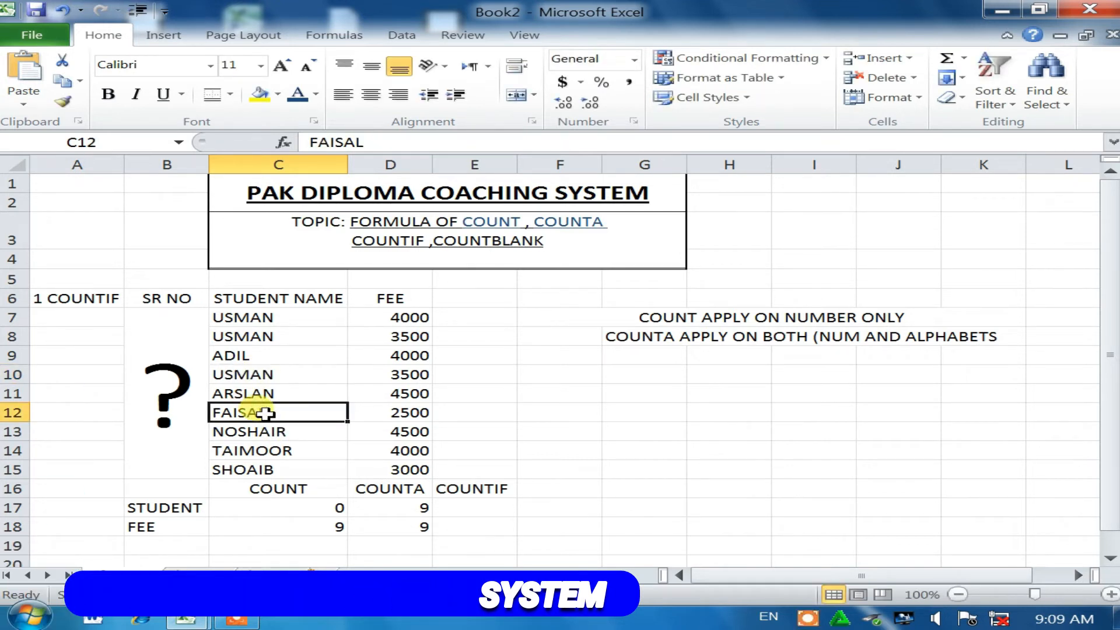
double_click(266, 414)
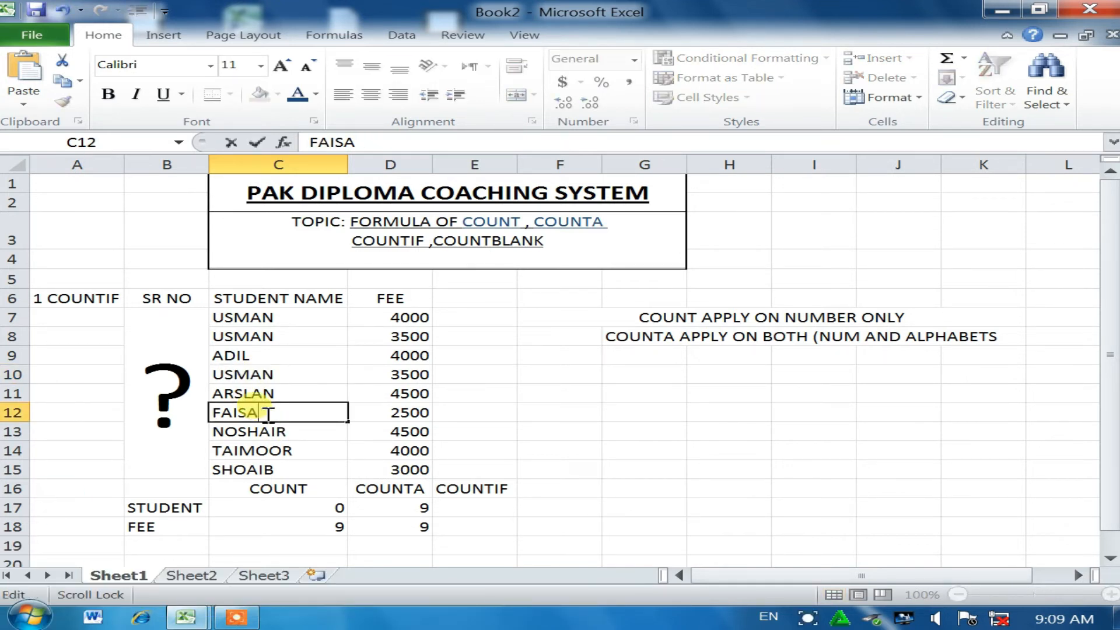
text(US)
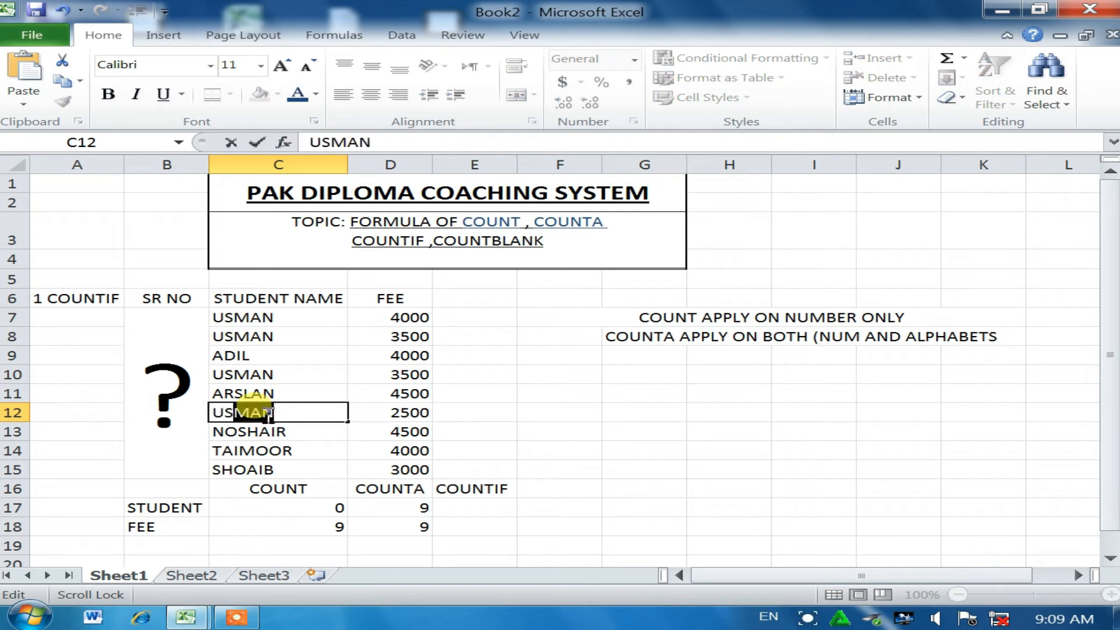
click(282, 459)
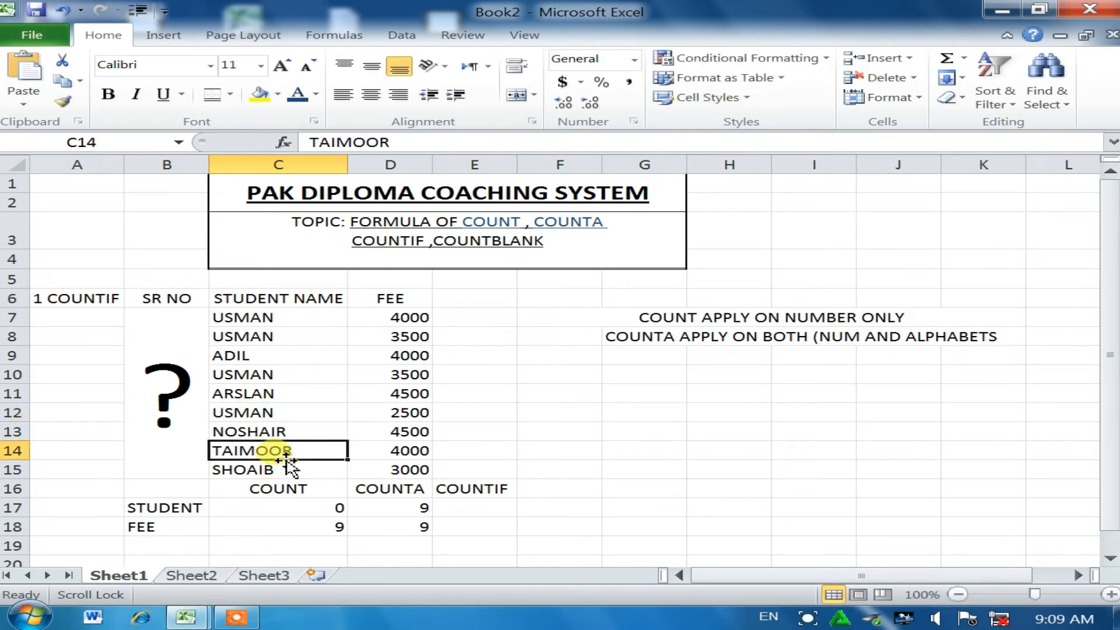
text(U)
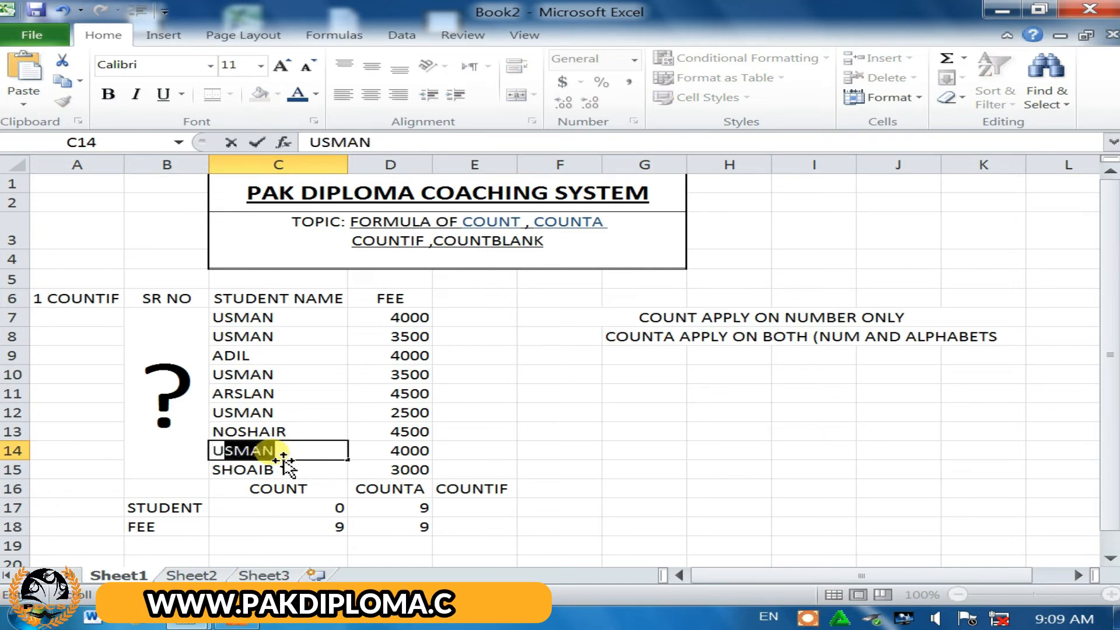
text(S)
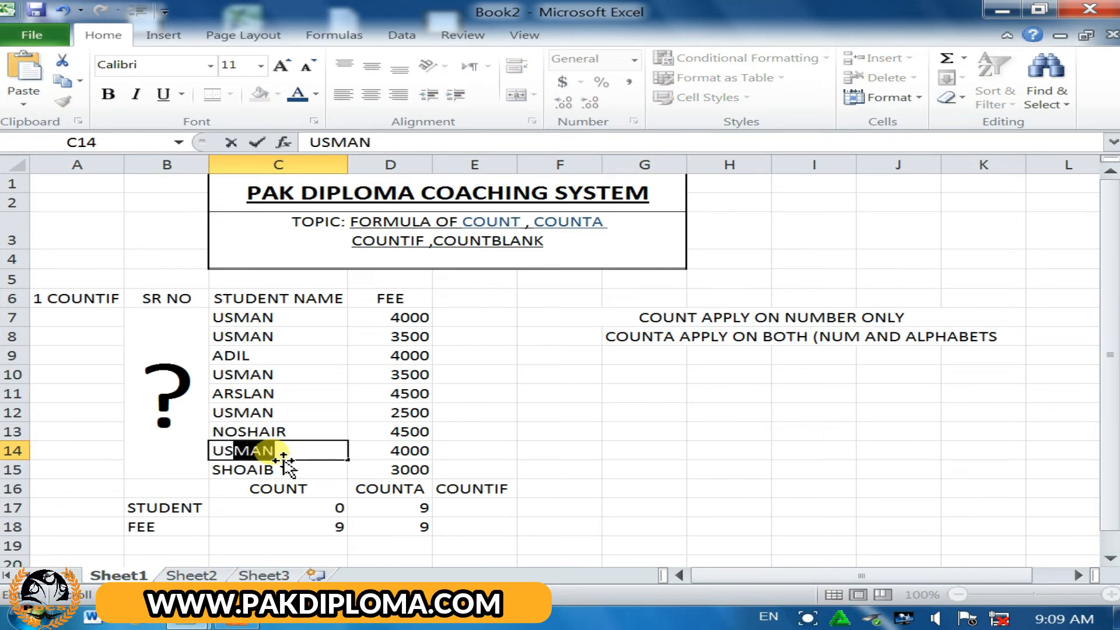
click(480, 507)
text(=)
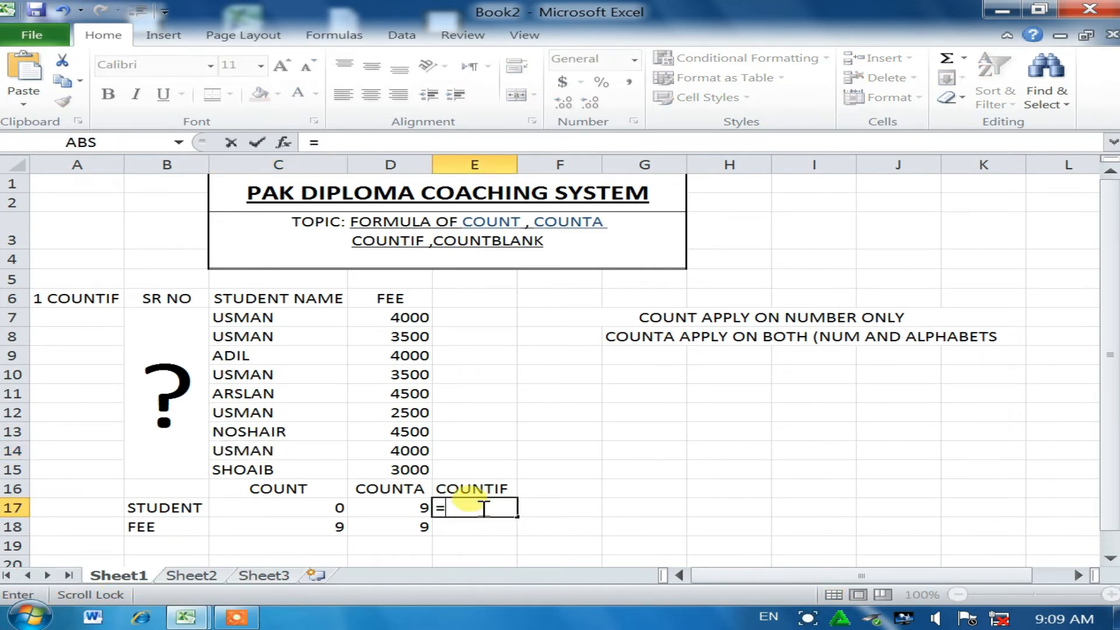
text(COUNT)
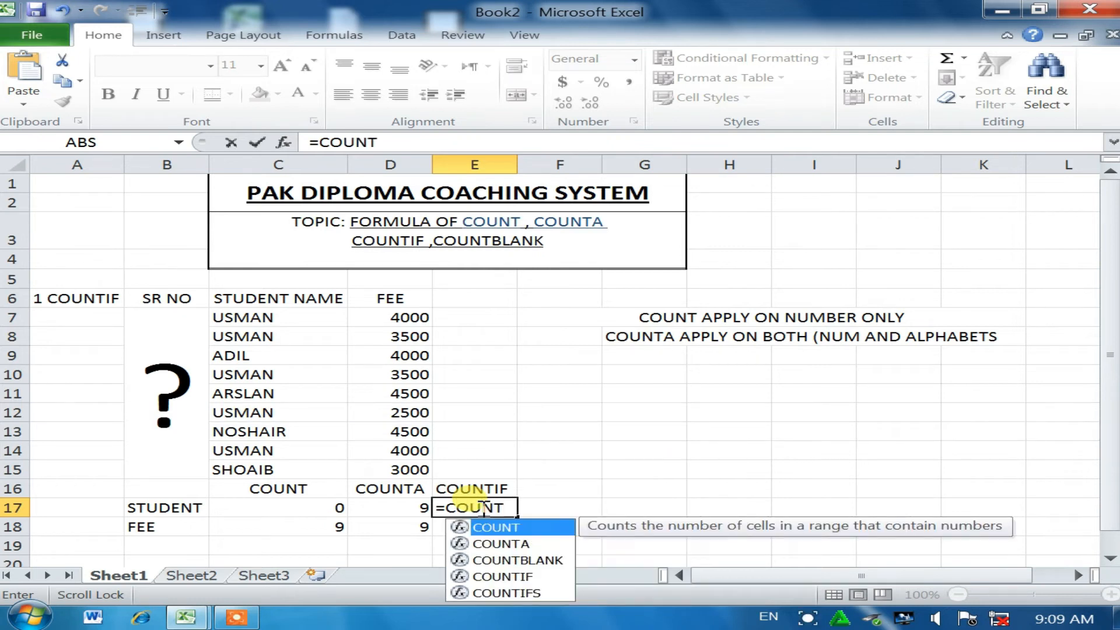
text(IF()
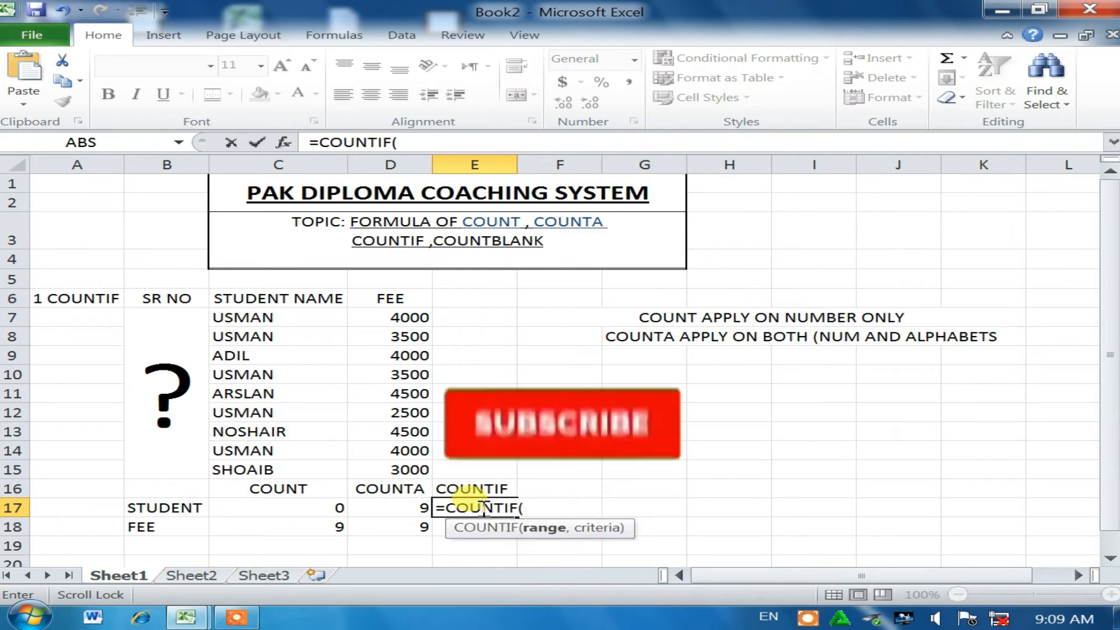
Step: Complete the E17 formula as =COUNTIF(C7:C15,E19)
drag(250, 317, 263, 468)
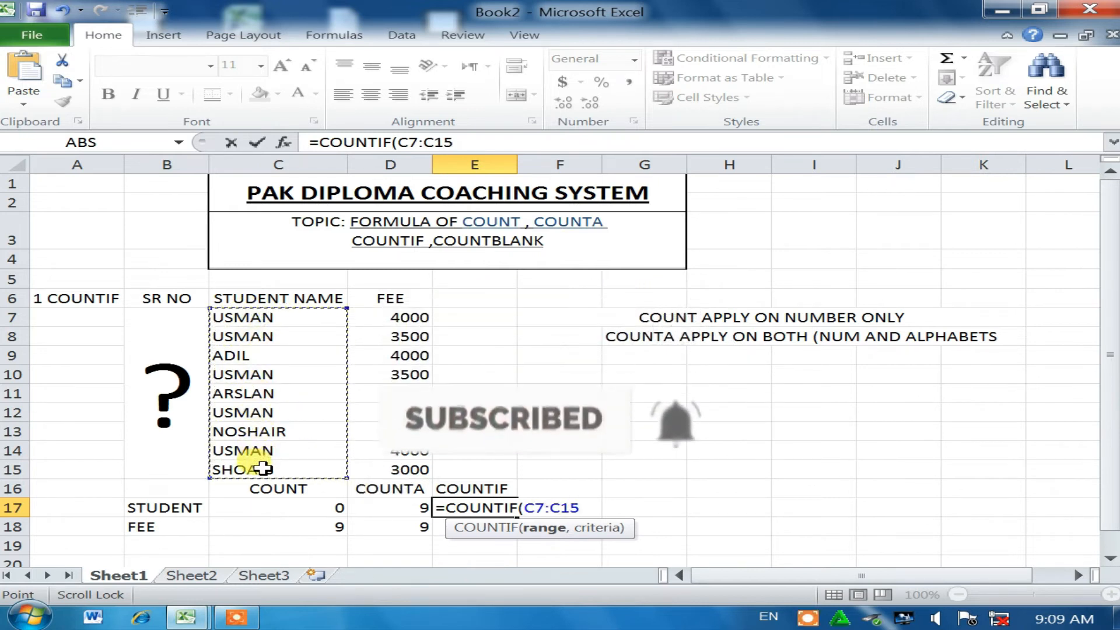
text(,)
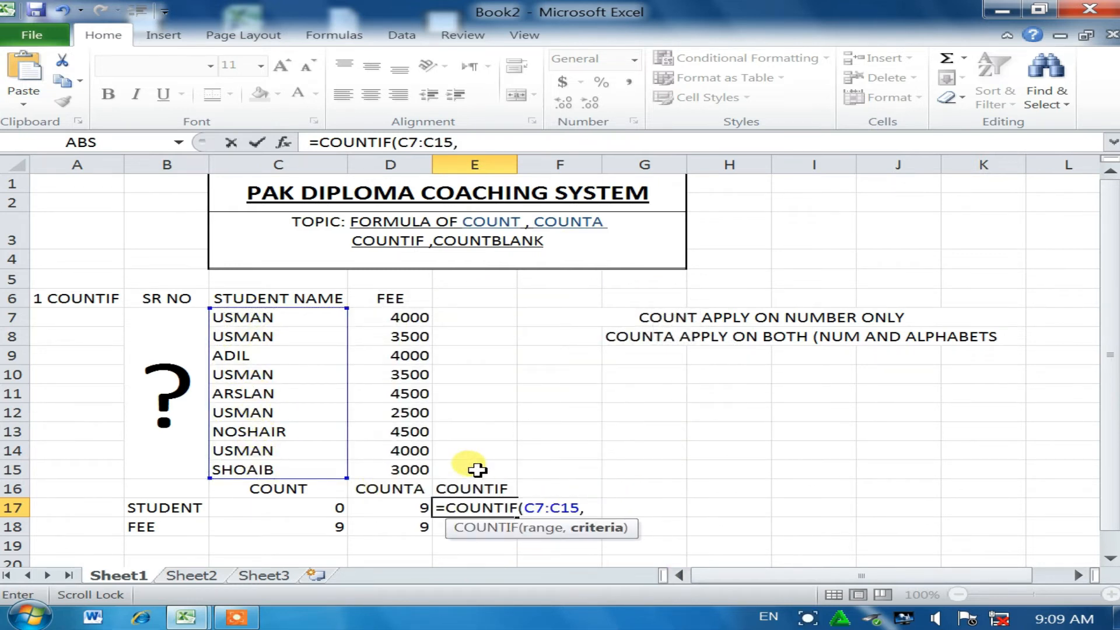
click(465, 548)
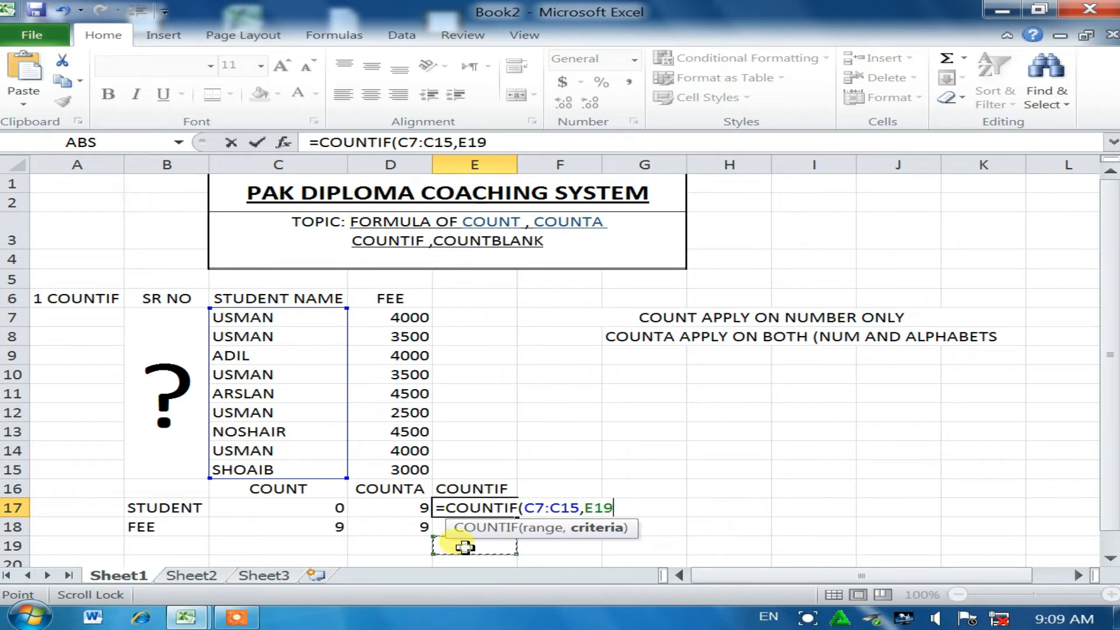
text())
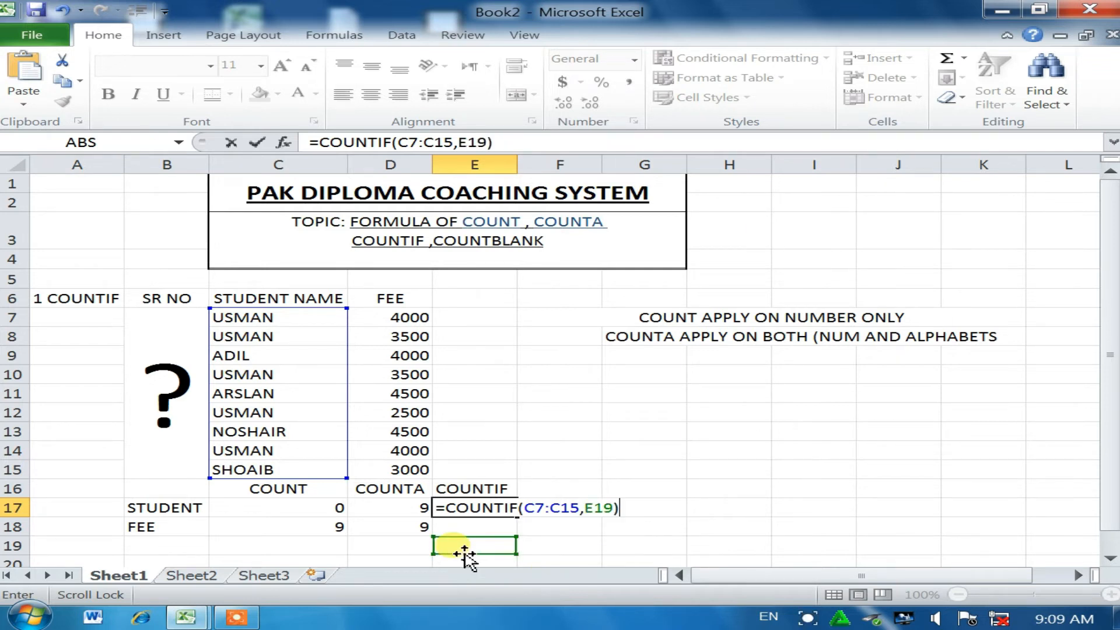
key(Return)
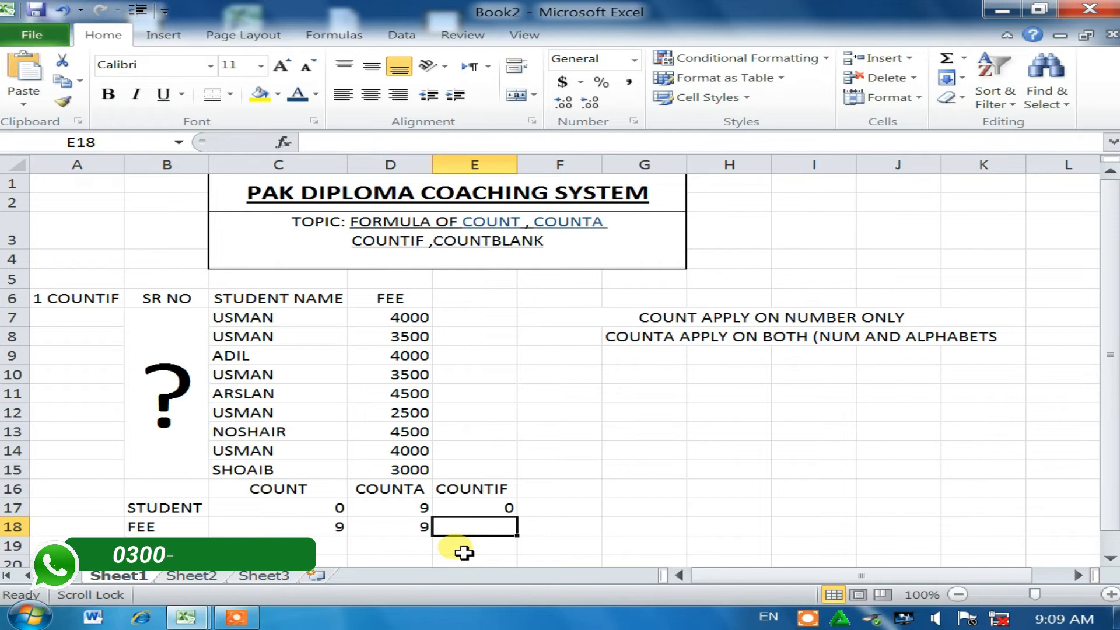
click(469, 539)
Step: Enter USMAN as the E19 criterion and retype the C13 name as ARSLAN
text(U)
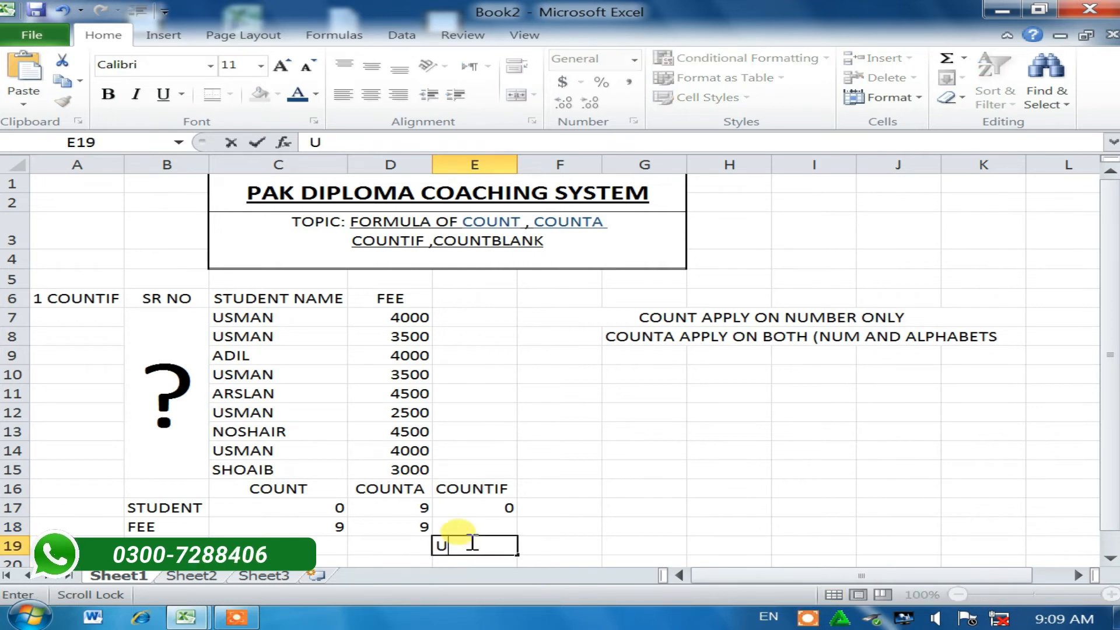
text(SMAN)
key(Return)
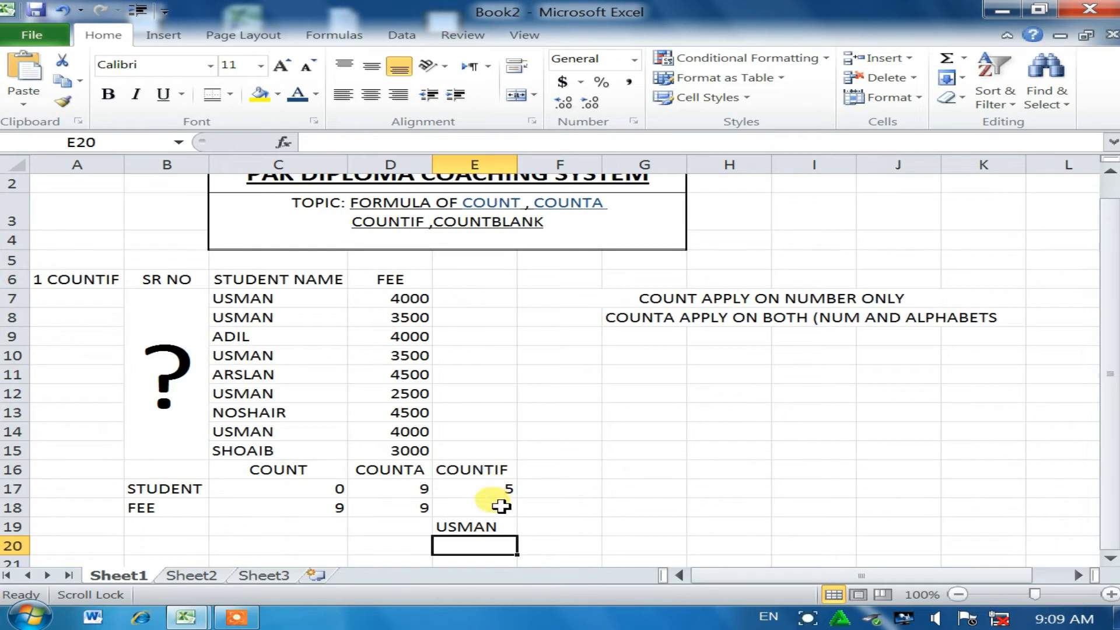
scroll(500, 542, up, 1)
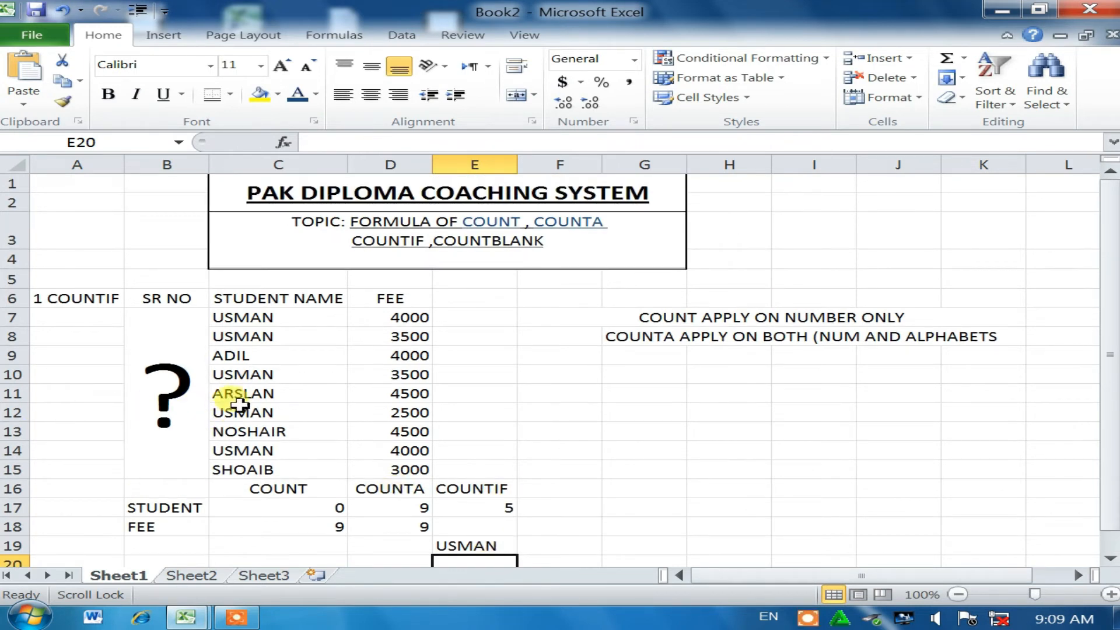
click(233, 431)
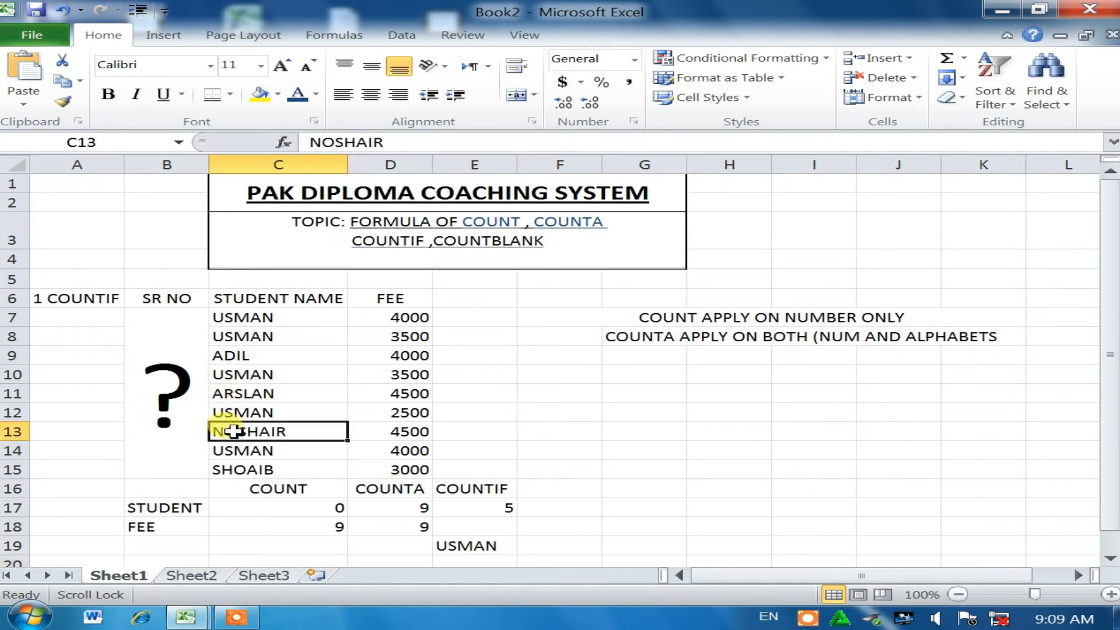
key(BackSpace)
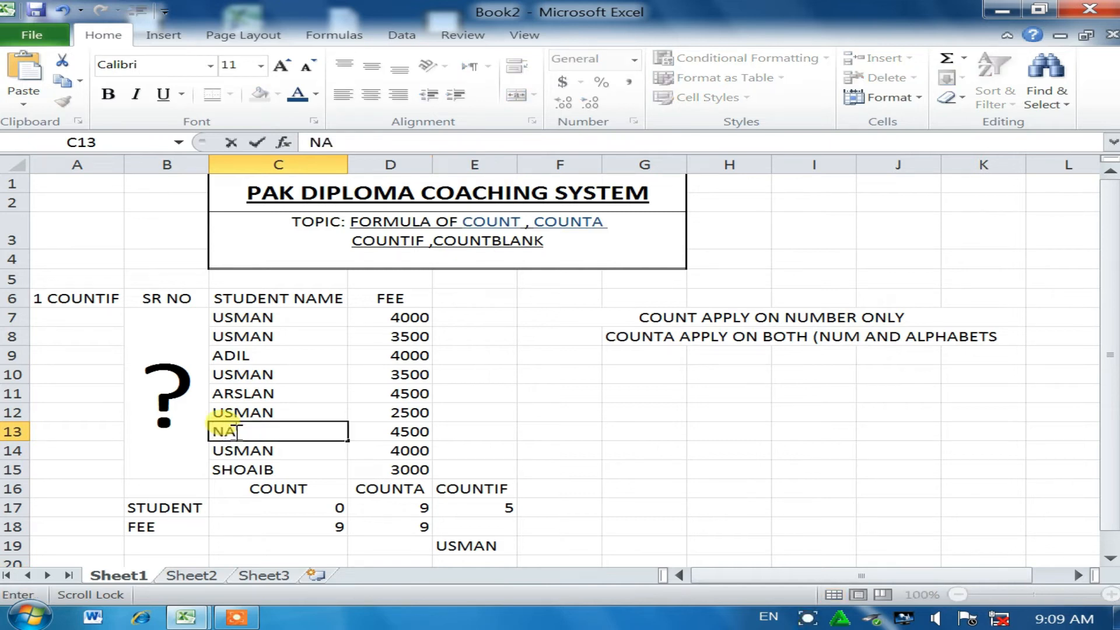
text(NASHAIR)
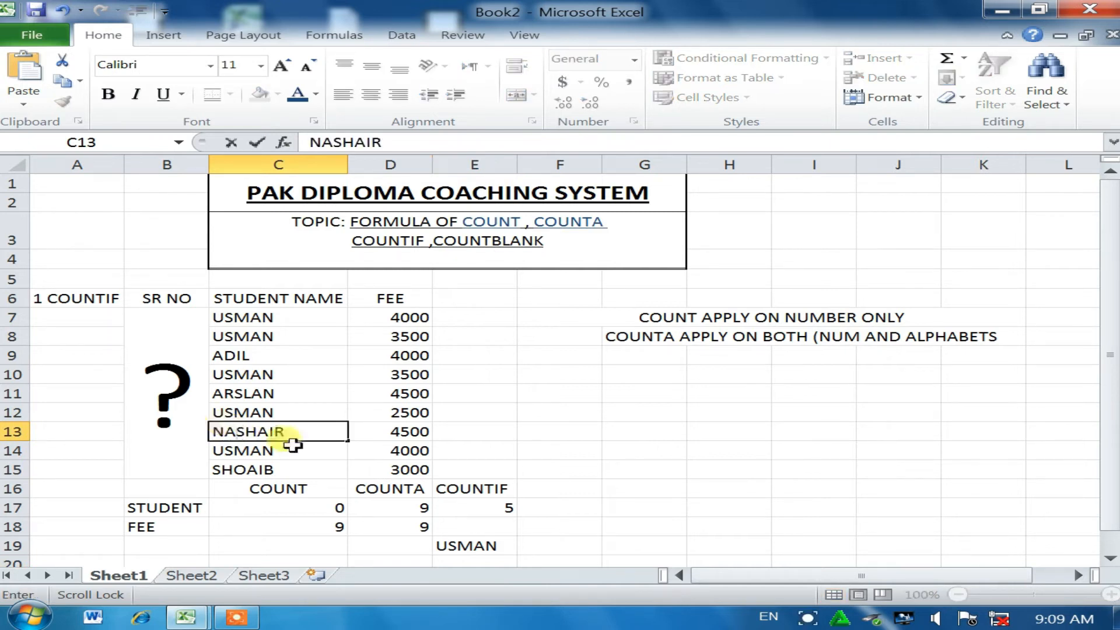
key(BackSpace)
key(BackSpace)
key(BackSpace)
key(BackSpace)
key(BackSpace)
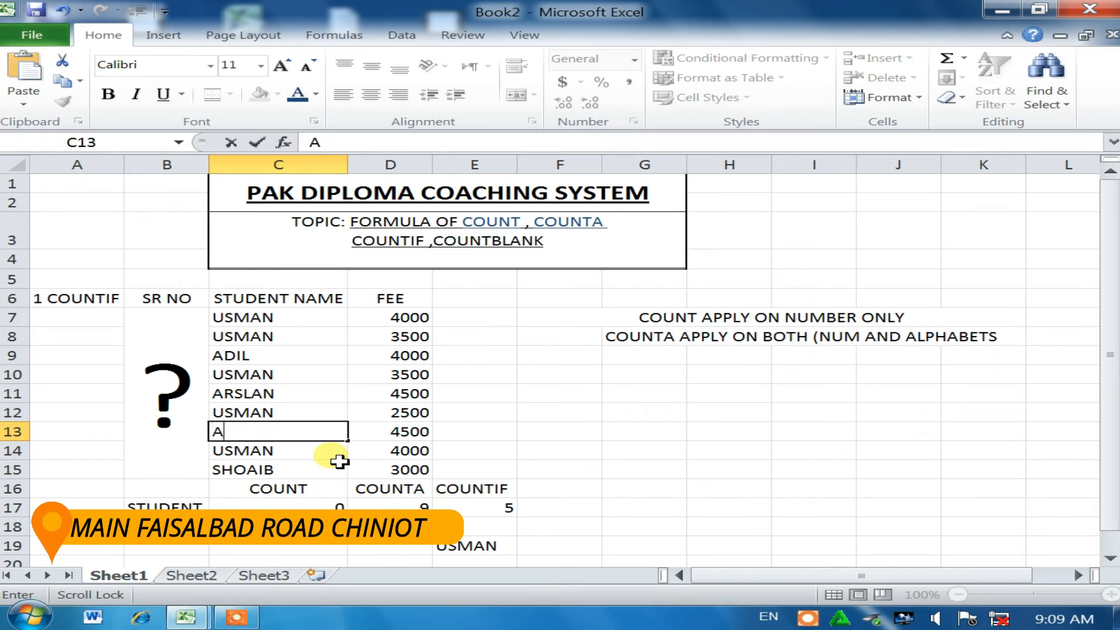
text(RSLAN)
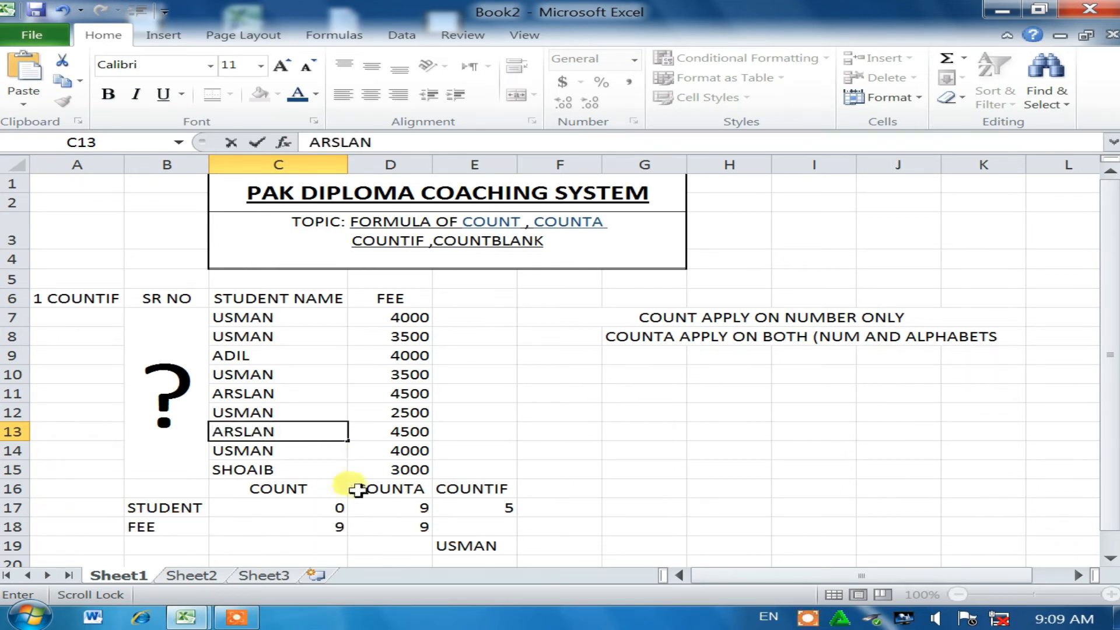
Step: Change the E19 criterion to ARSLAN so the COUNTIF returns 2
click(486, 546)
key(BackSpace)
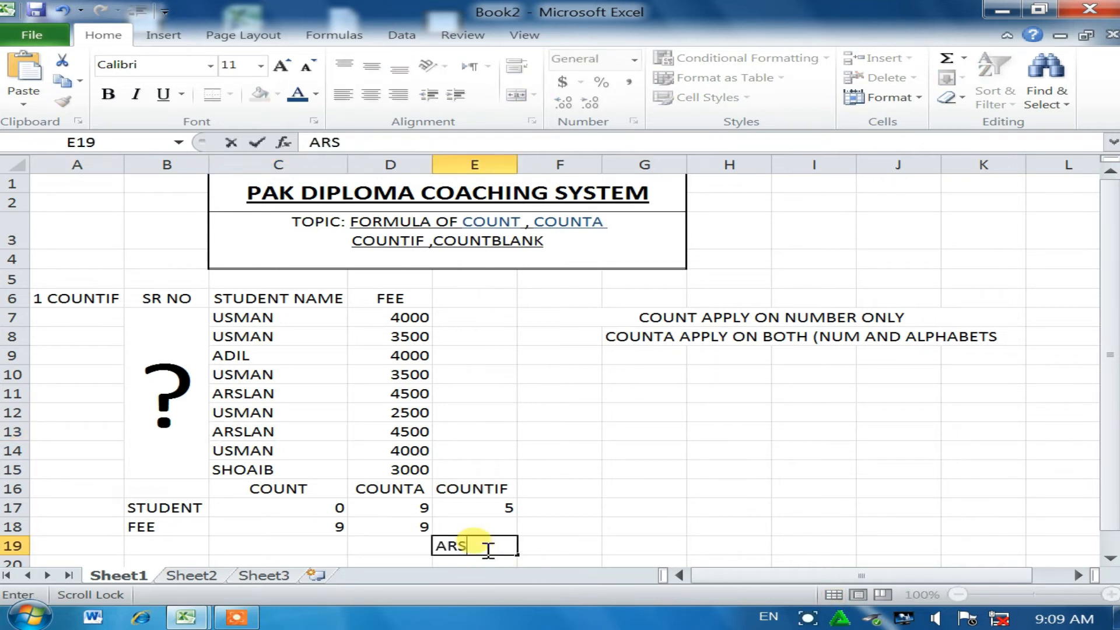
key(Return)
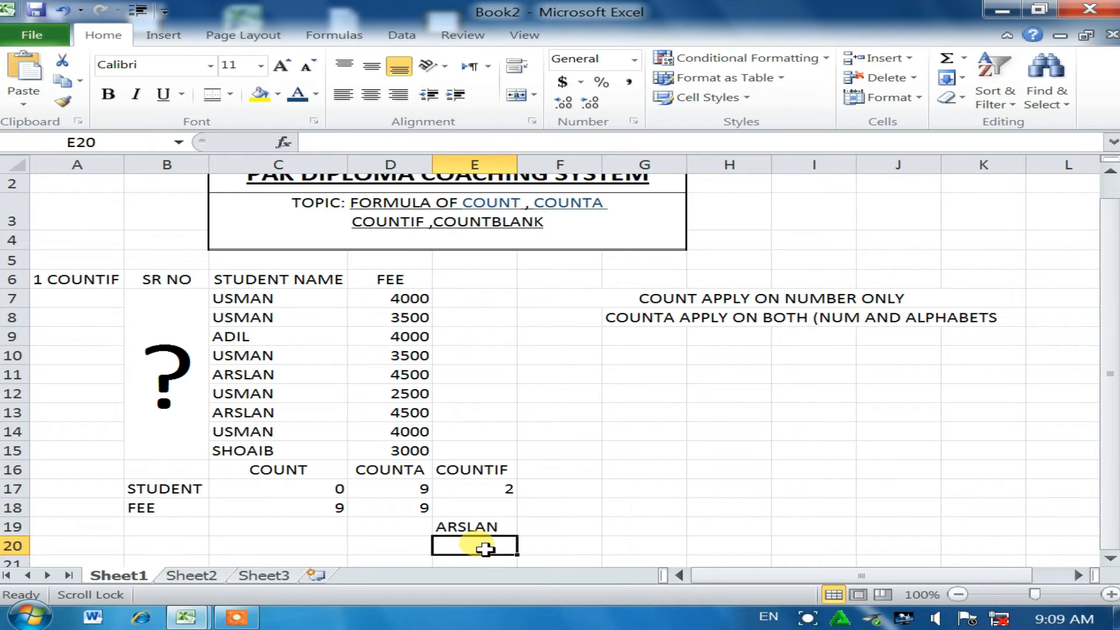
Step: Colour the word COUNTIF in the C3 topic line blue
scroll(496, 482, down, 1)
scroll(520, 418, up, 2)
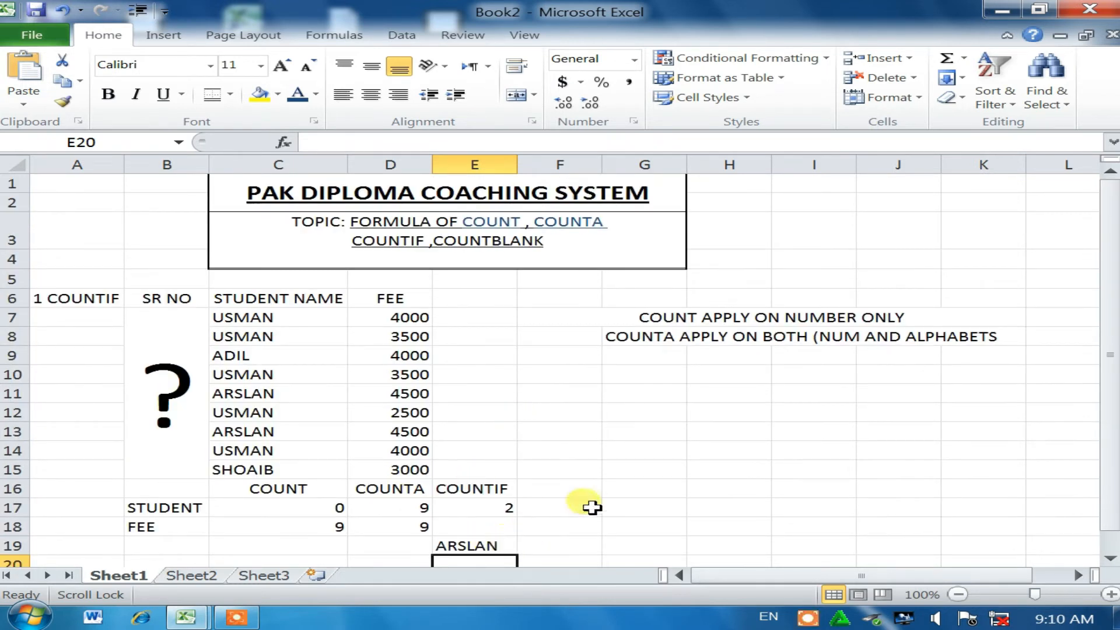
click(366, 240)
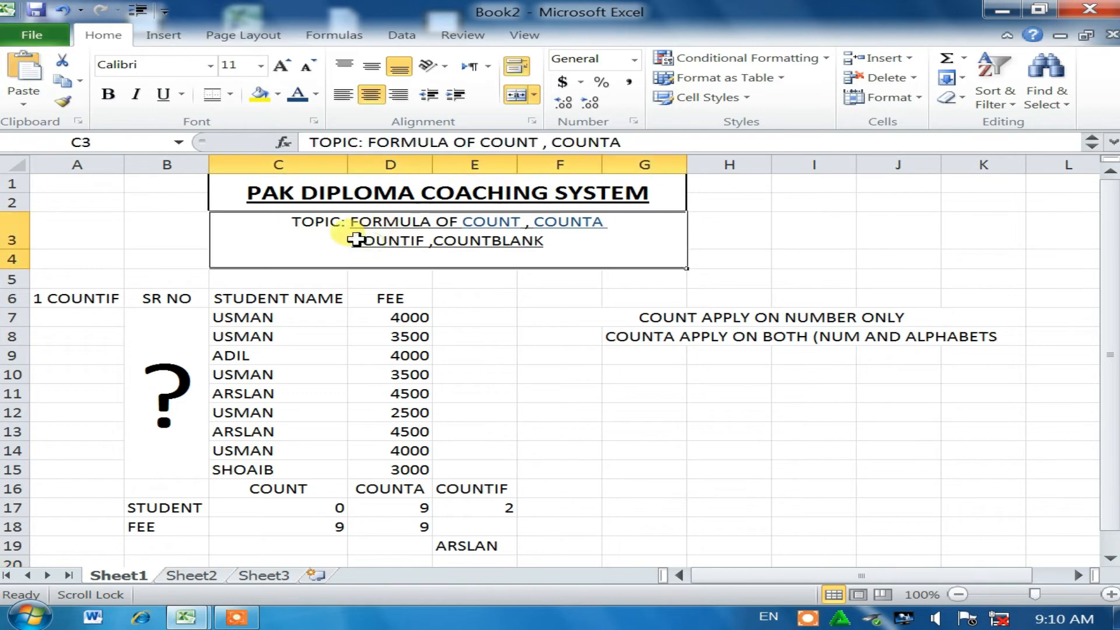
double_click(356, 239)
drag(352, 241, 421, 238)
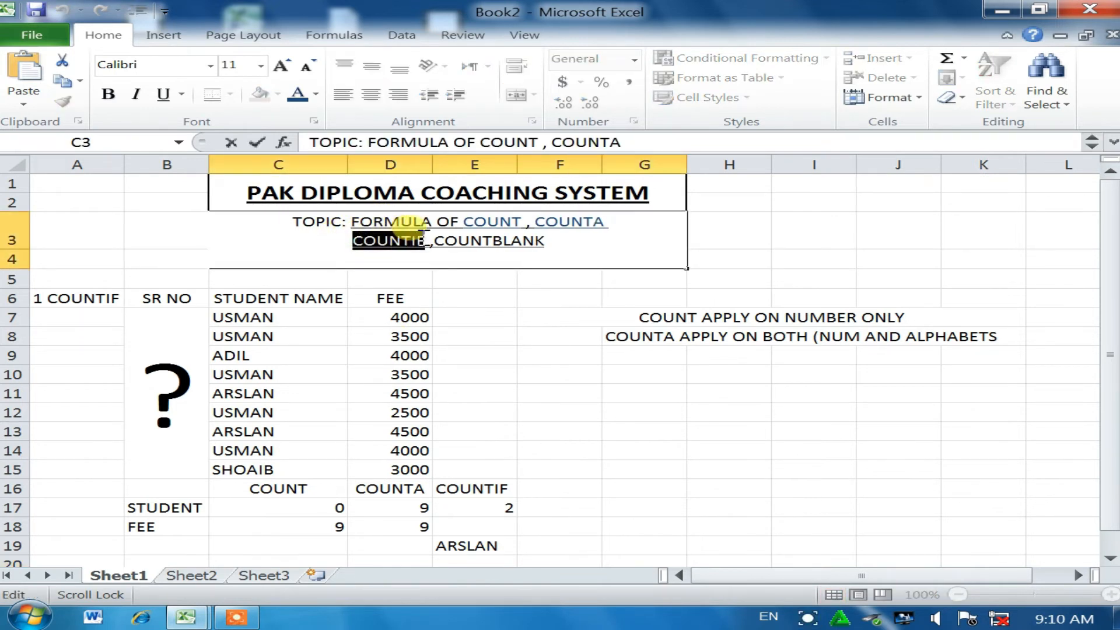
click(298, 93)
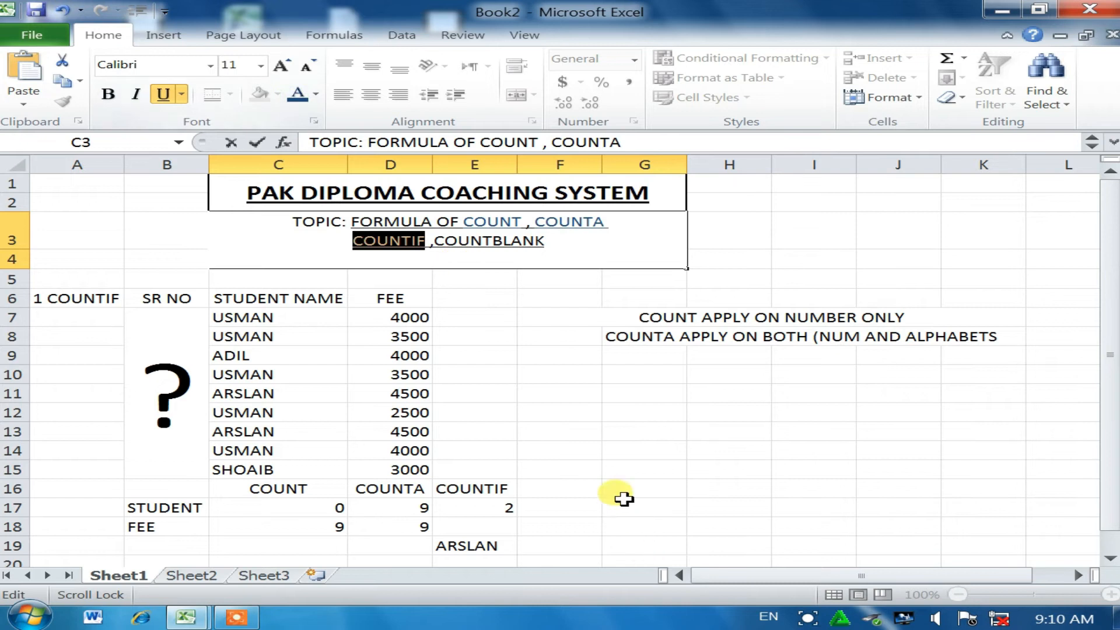
click(590, 472)
click(405, 337)
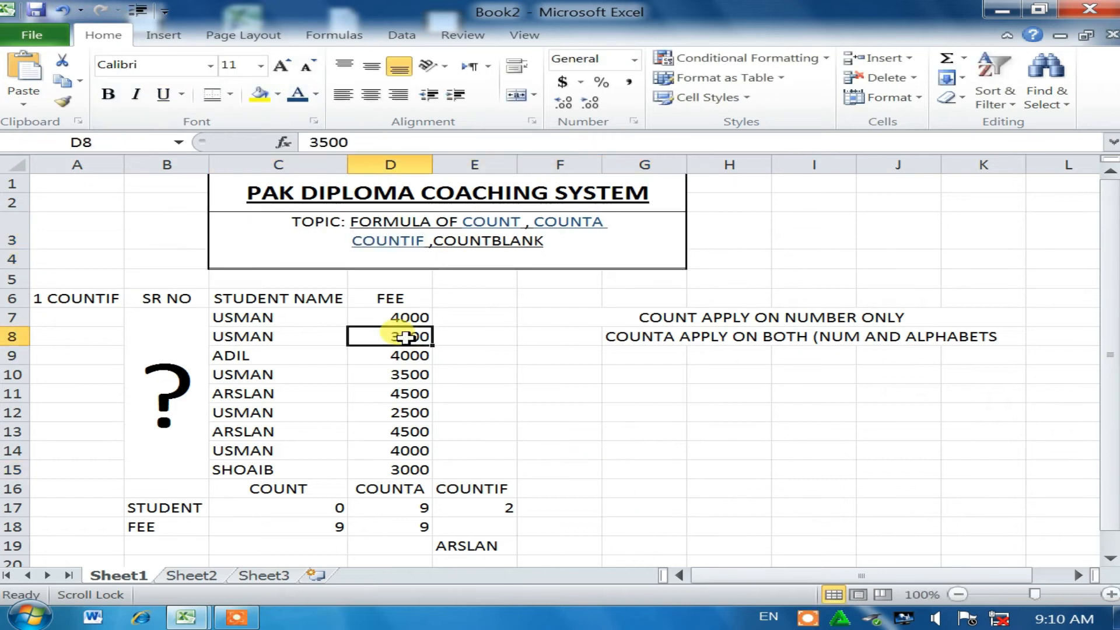
Step: Clear the fees in D10, D12 and D14, then begin a COUNTBLANK heading in F16
click(408, 374)
key(Delete)
click(409, 413)
key(Delete)
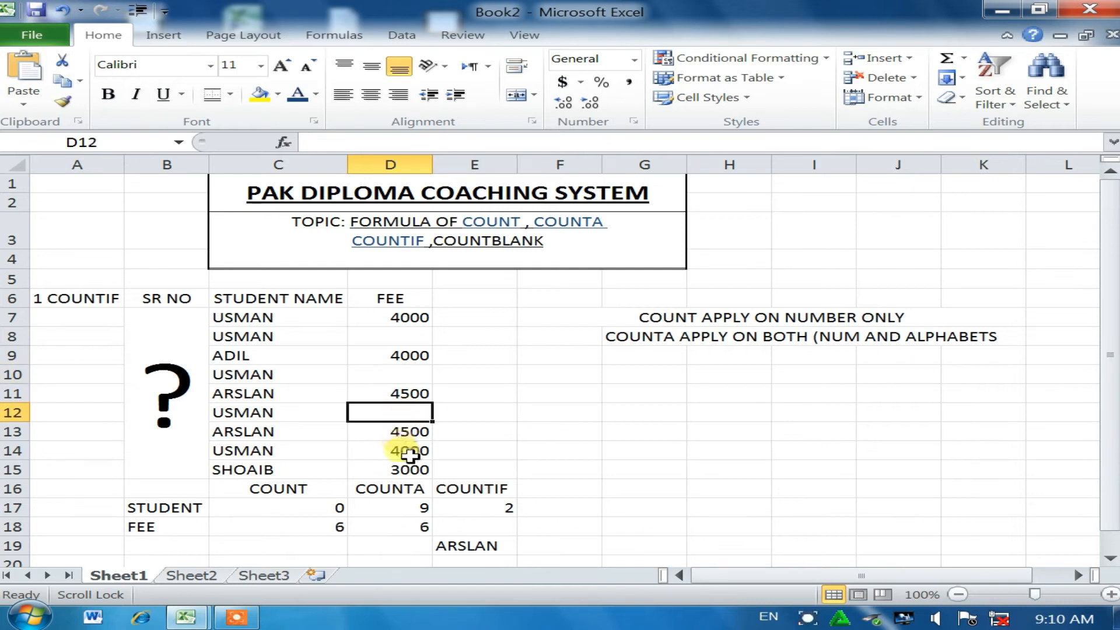
click(403, 451)
key(Delete)
click(563, 494)
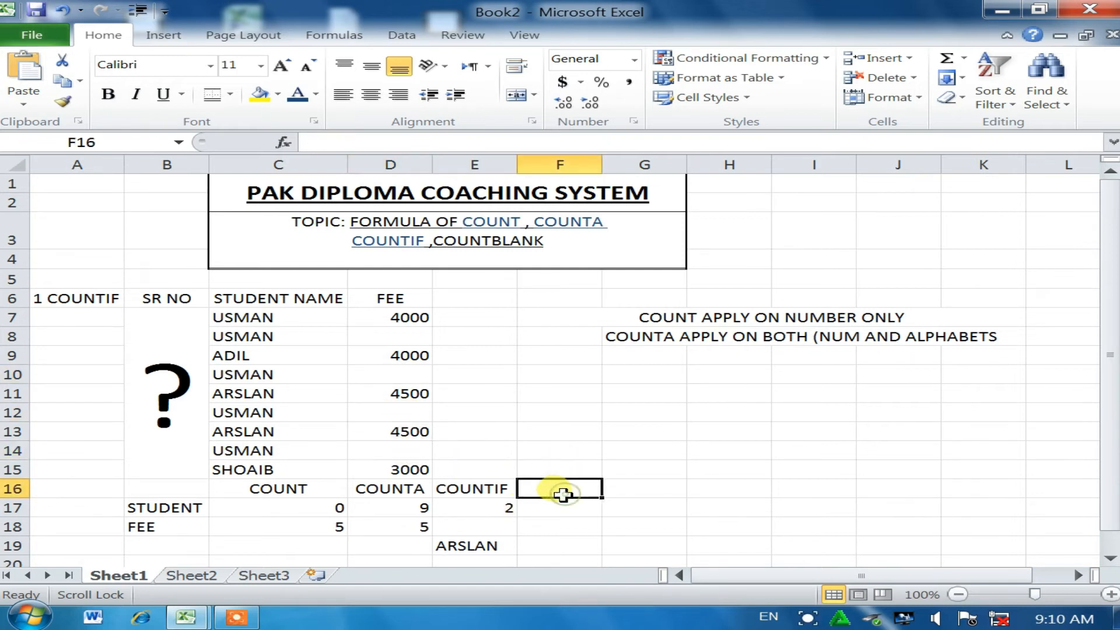
text(COUNT)
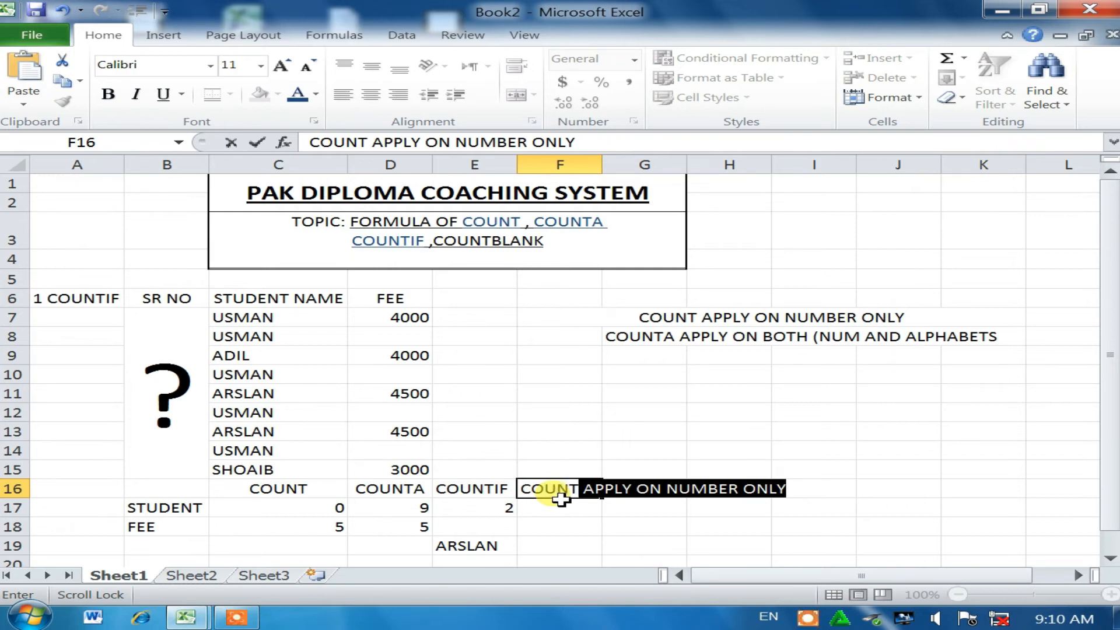
text(BLANK)
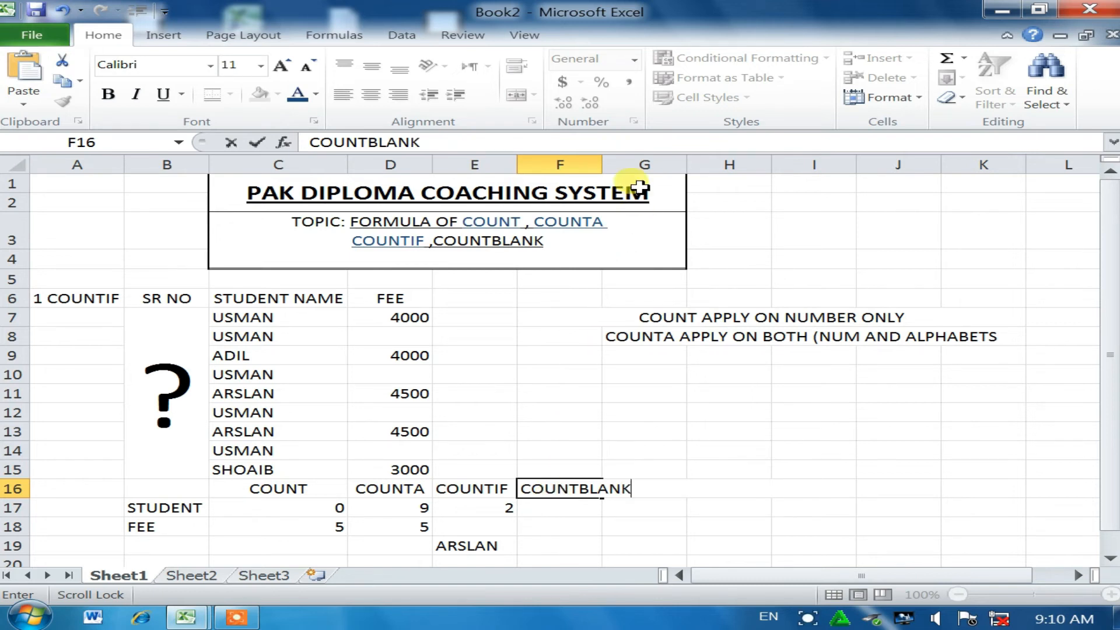
Step: Confirm the COUNTBLANK heading in F16 and widen column F to fit it
click(576, 178)
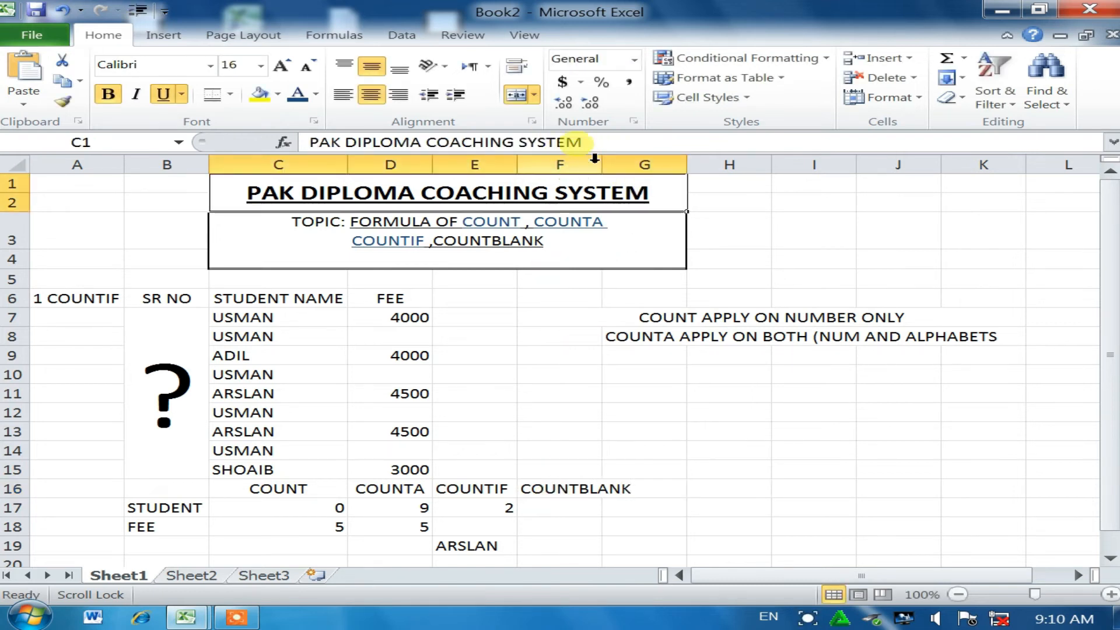
click(590, 165)
drag(601, 167, 630, 166)
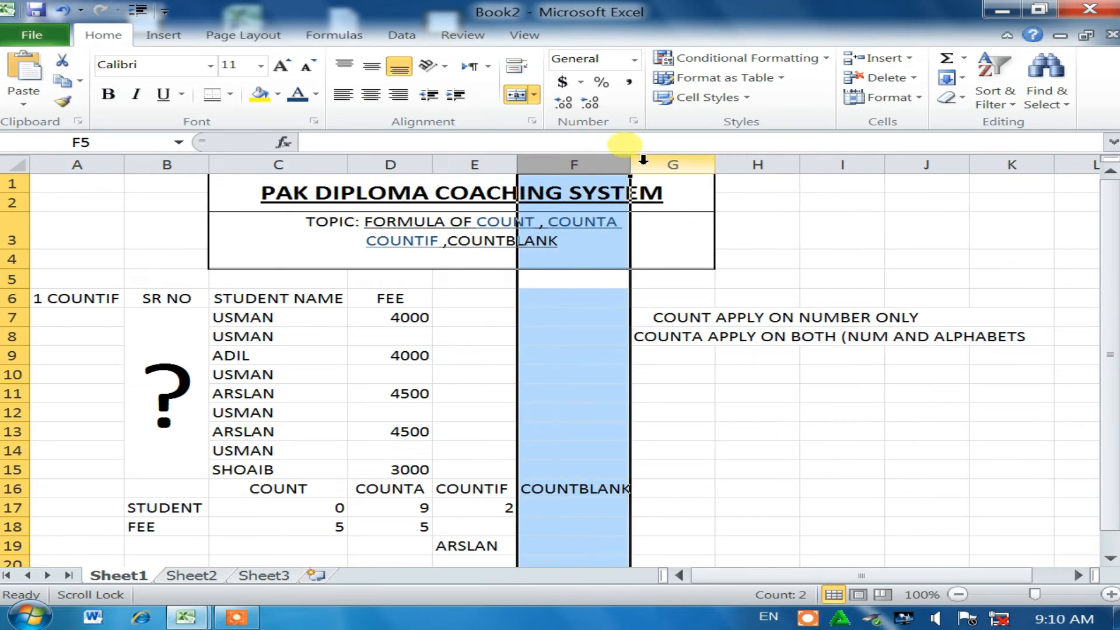
drag(625, 167, 636, 167)
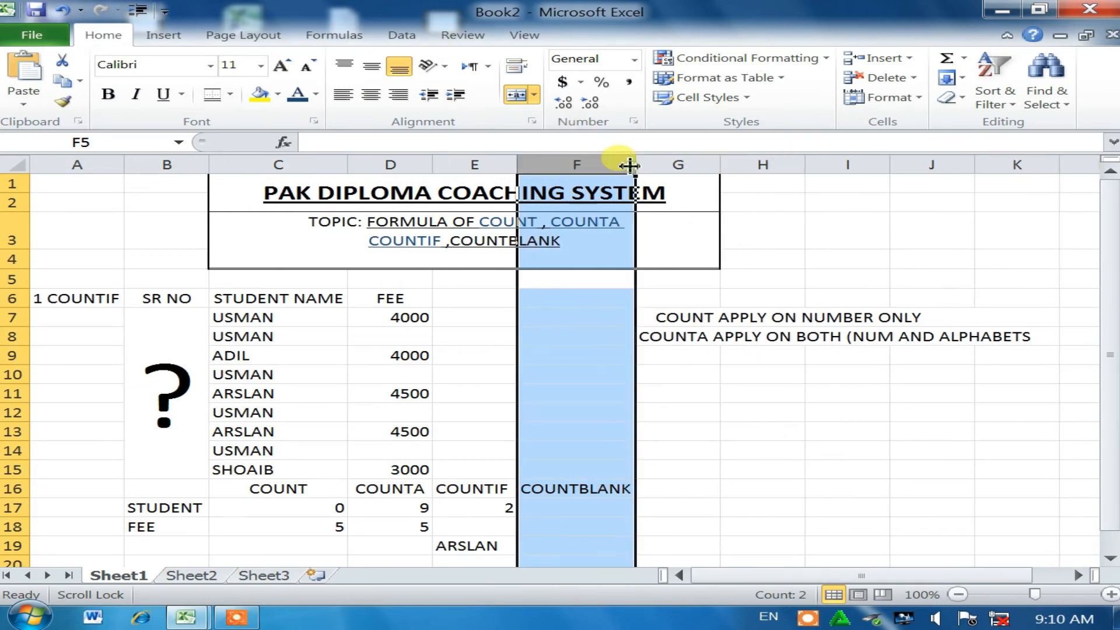
click(699, 485)
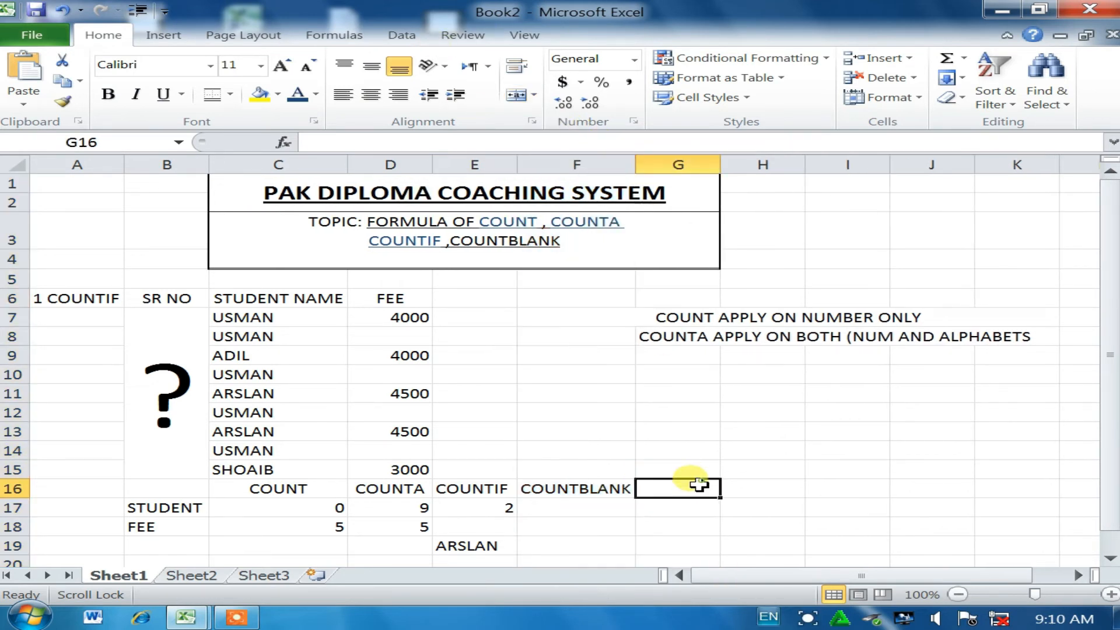
Step: Relabel A6 as 1 COUNTBLANK and autofit column A to the new label
click(104, 298)
double_click(102, 300)
click(119, 299)
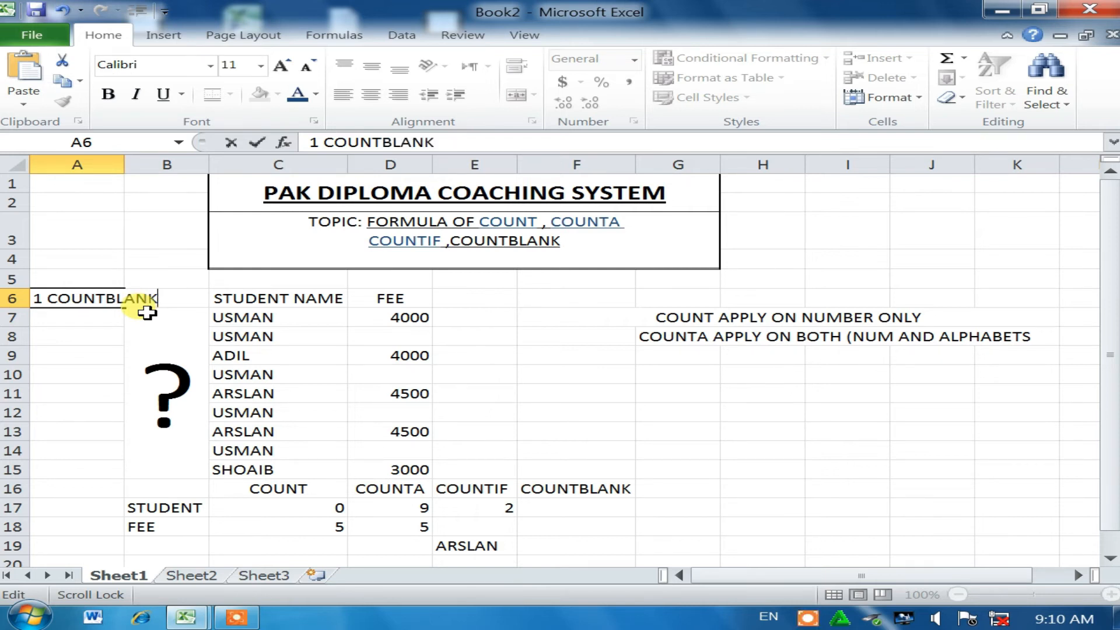
key(Return)
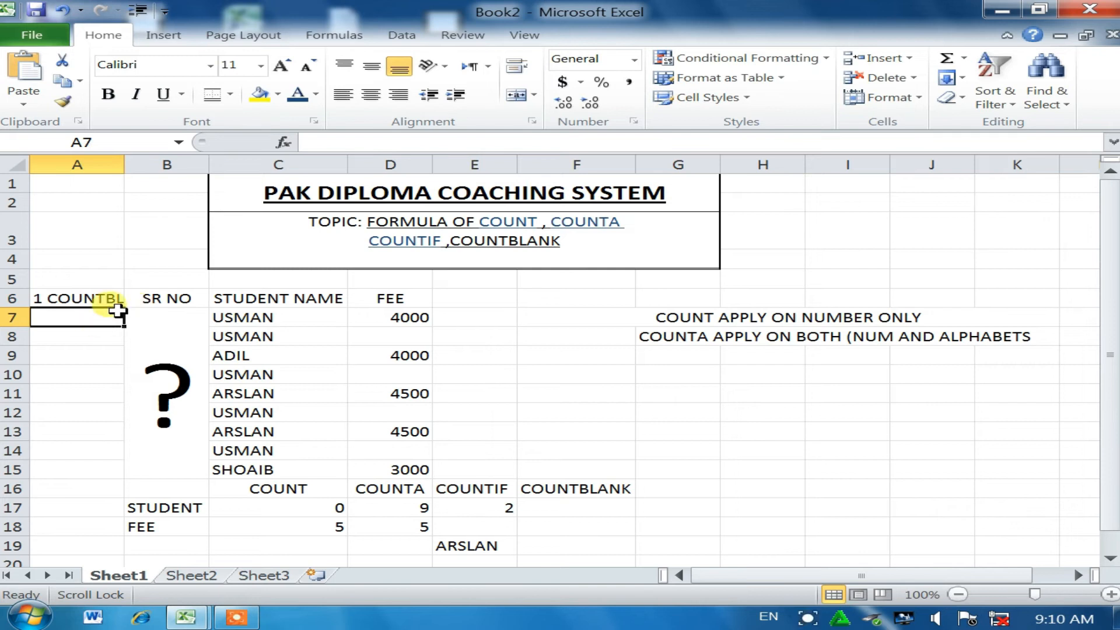
click(99, 300)
double_click(96, 298)
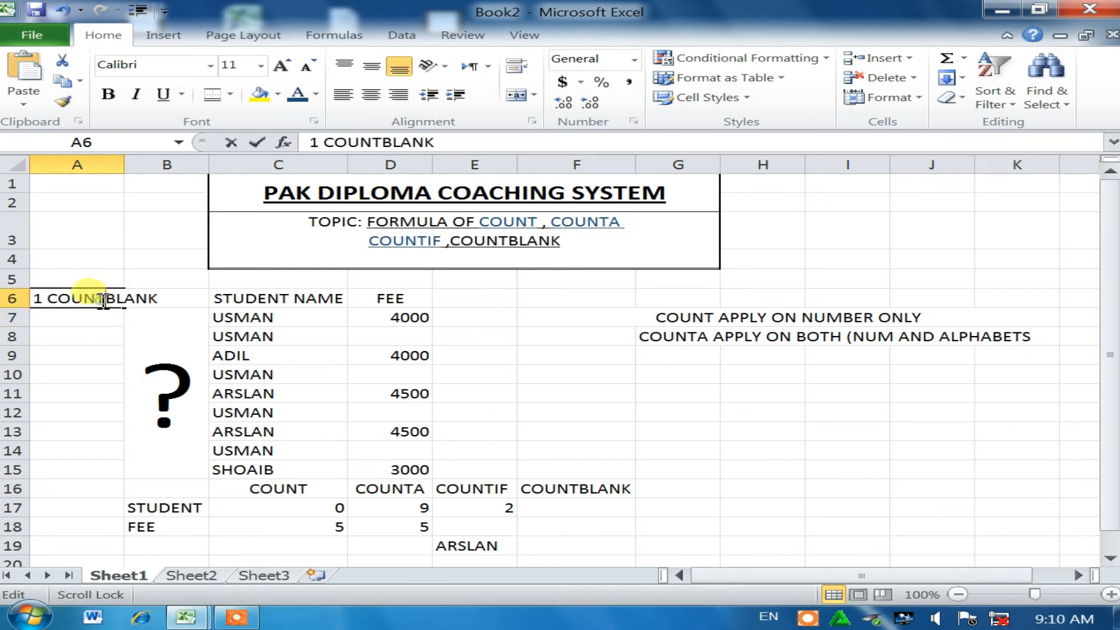
click(118, 164)
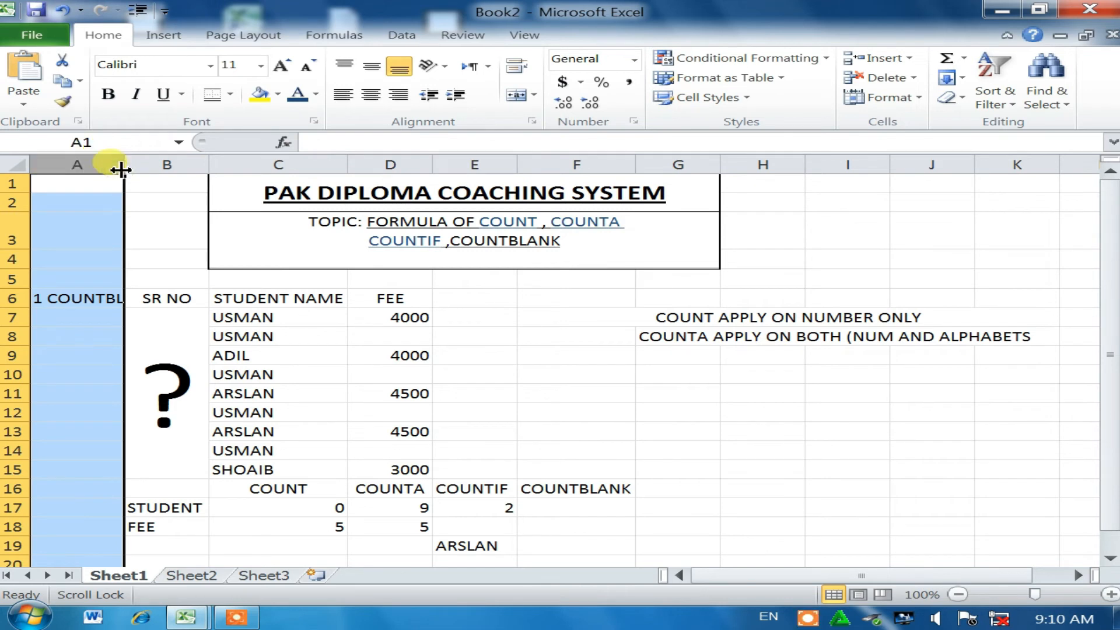
double_click(118, 166)
click(639, 508)
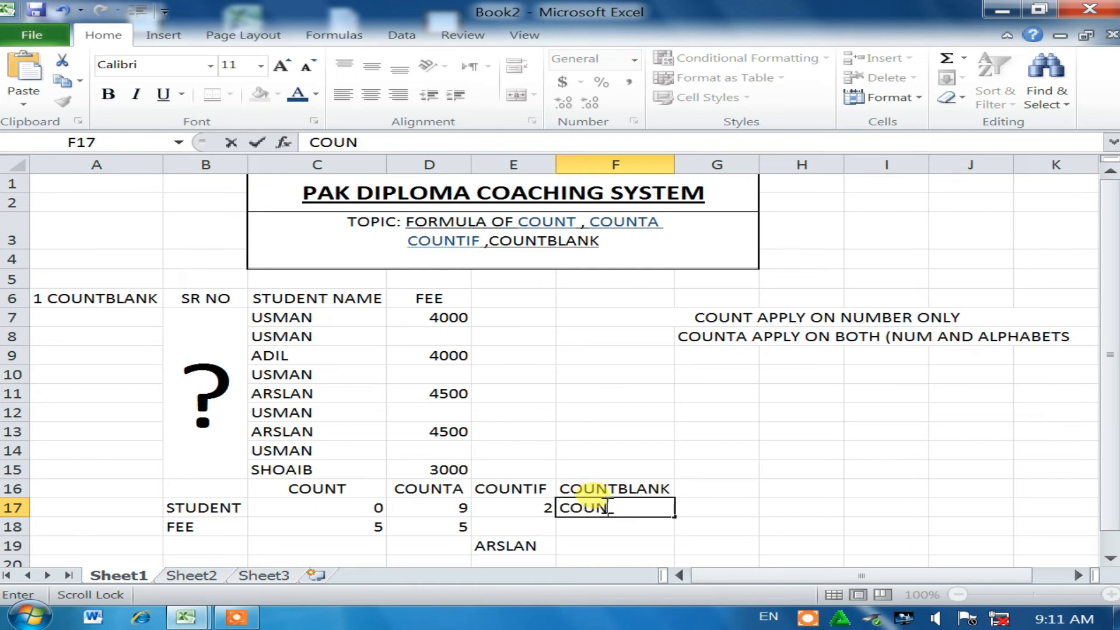
Step: Enter =COUNTBLANK(D7:D15) in F17 (result 4) and merge H1:K4 into one block
text(=)
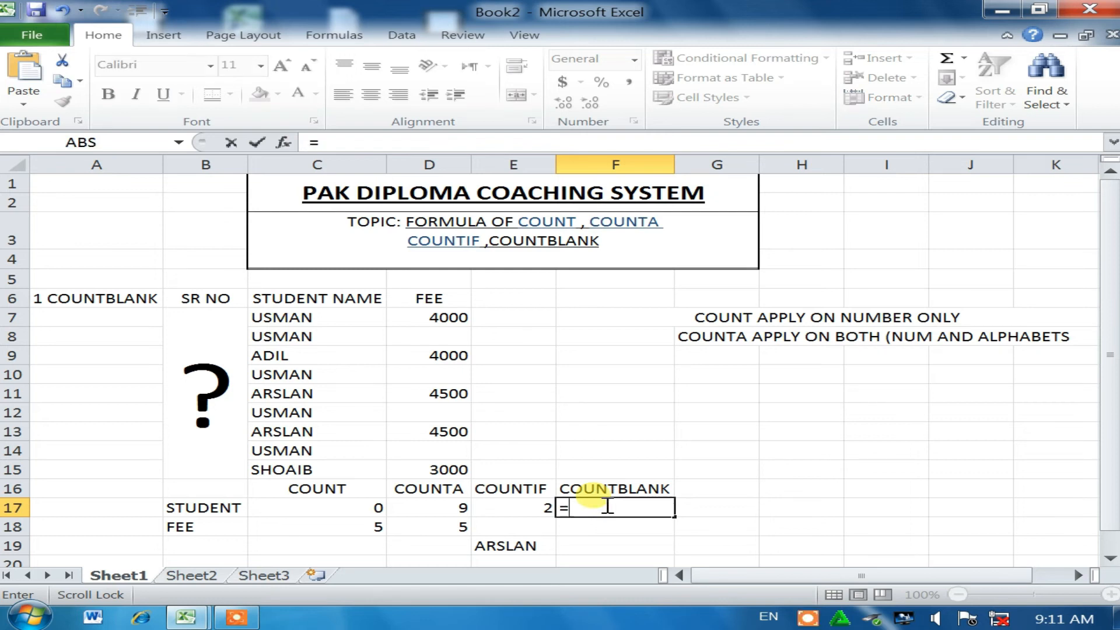
text(COUNTBLANK)
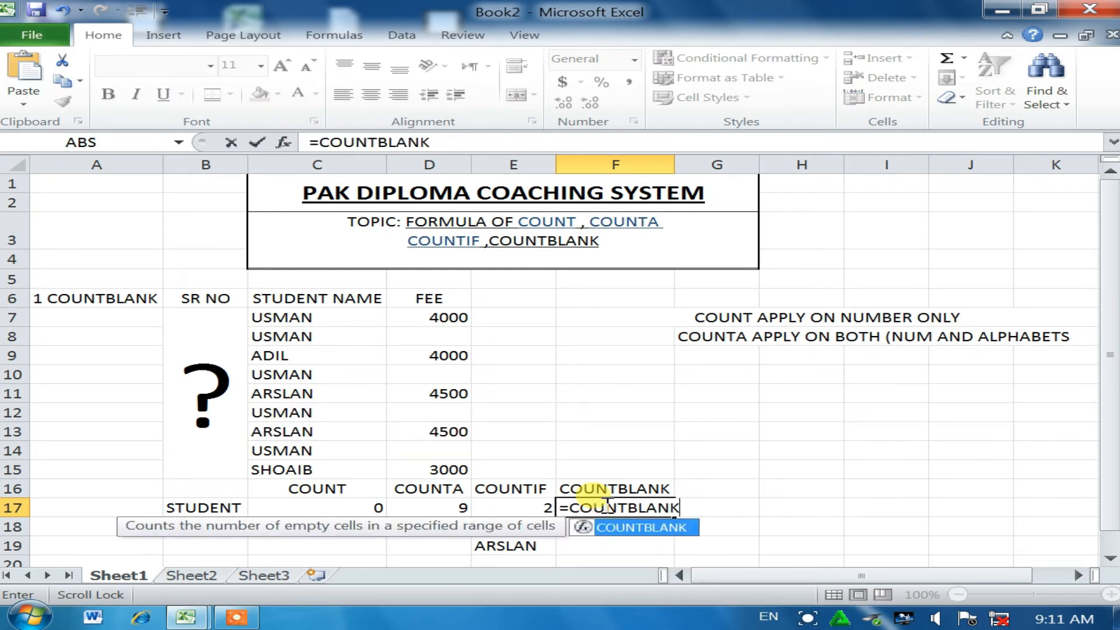
text(()
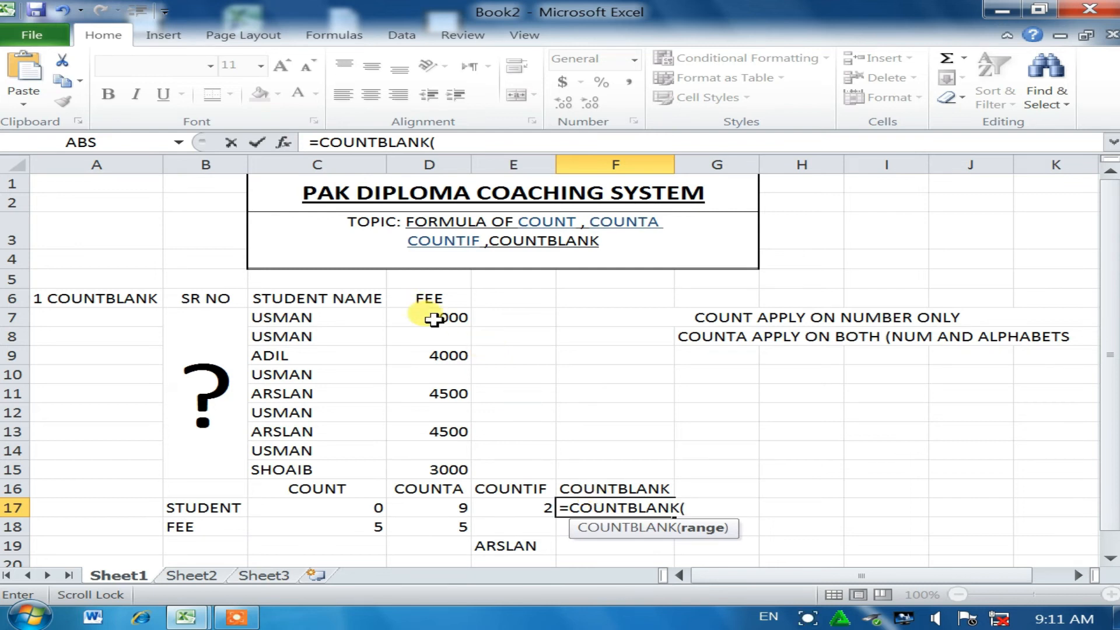
drag(420, 316, 430, 470)
key(Return)
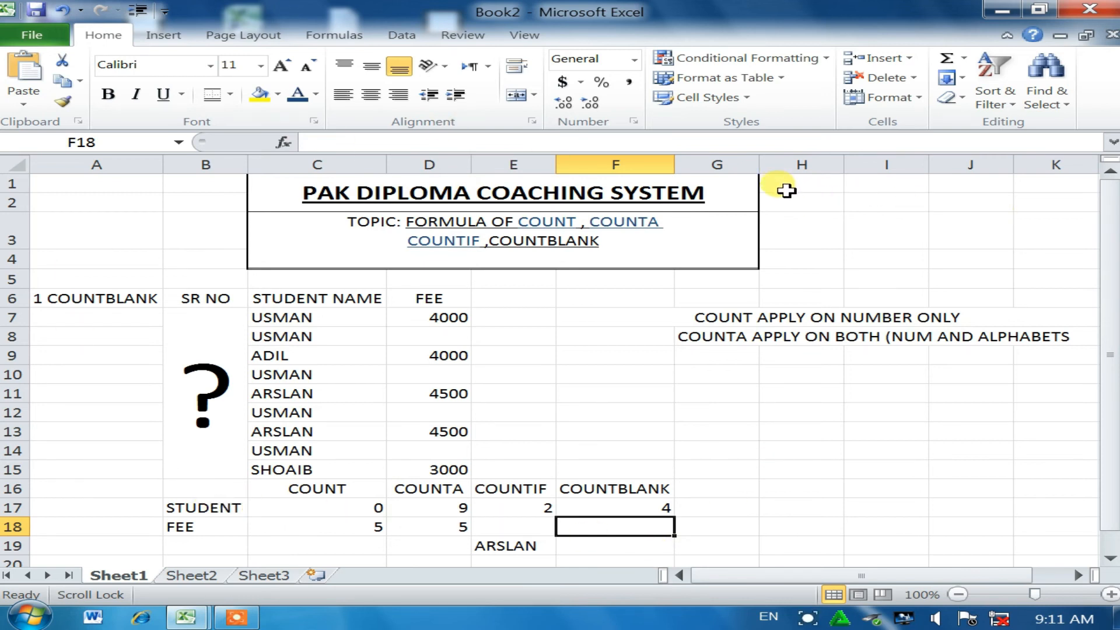
drag(776, 187, 1032, 257)
click(514, 96)
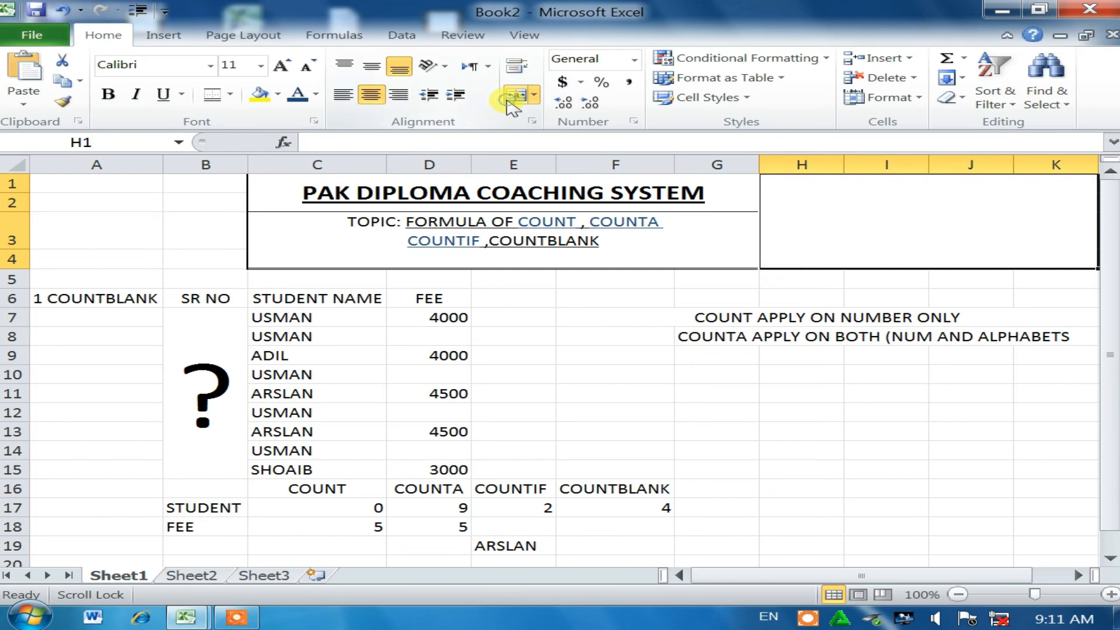
Step: Type THANKS YOU FOR WATCHING into the merged H1:K4 block
double_click(897, 205)
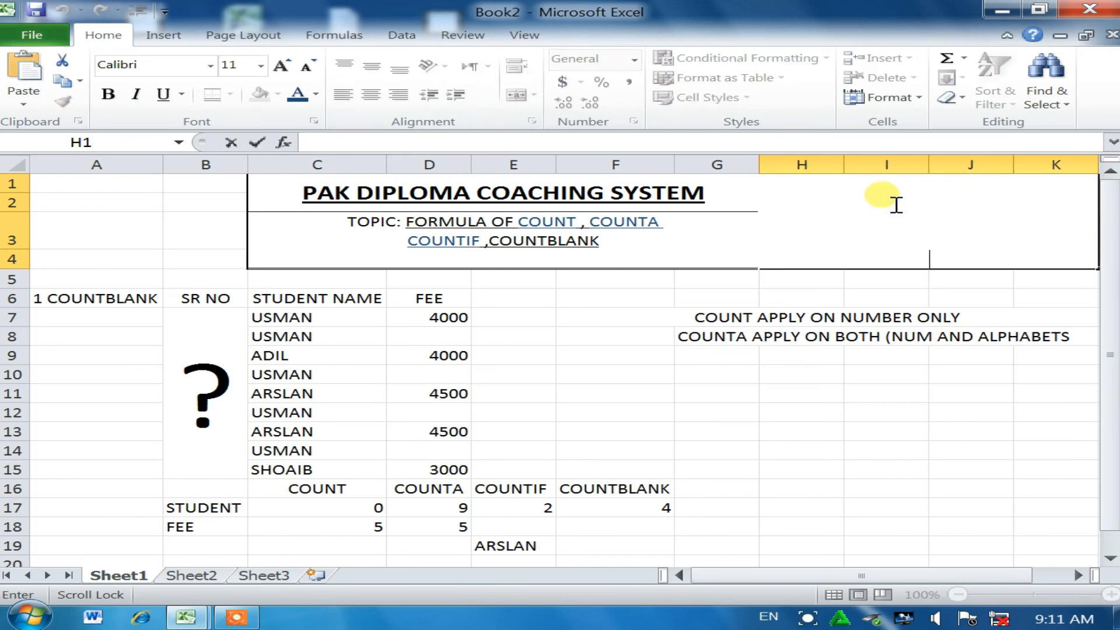
text(THANKS YOU FO)
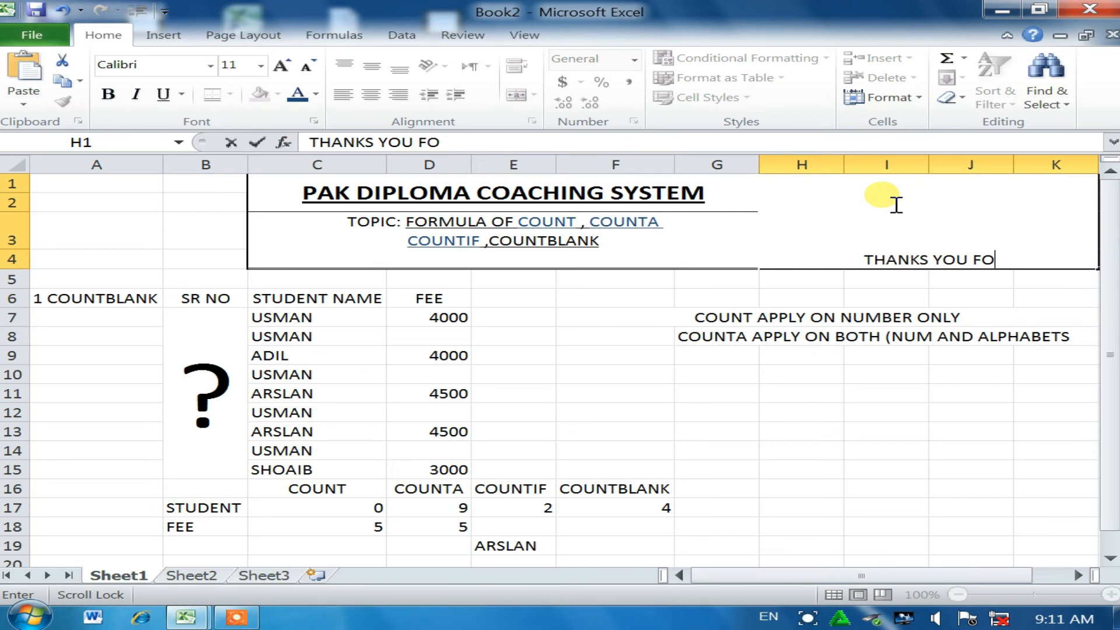
text(R WATCHING)
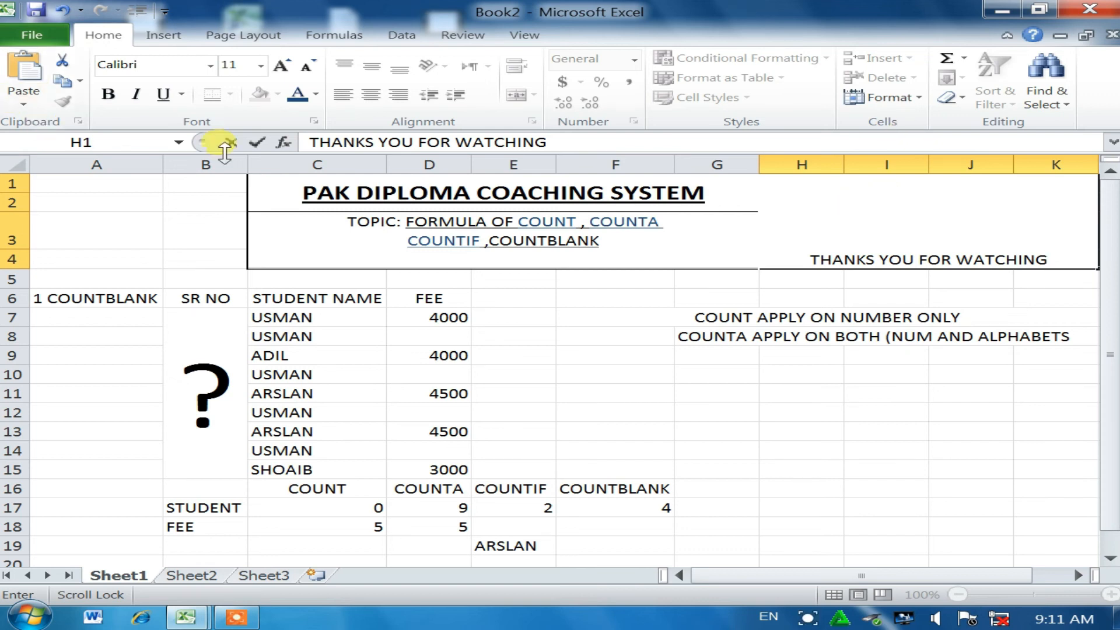
click(183, 40)
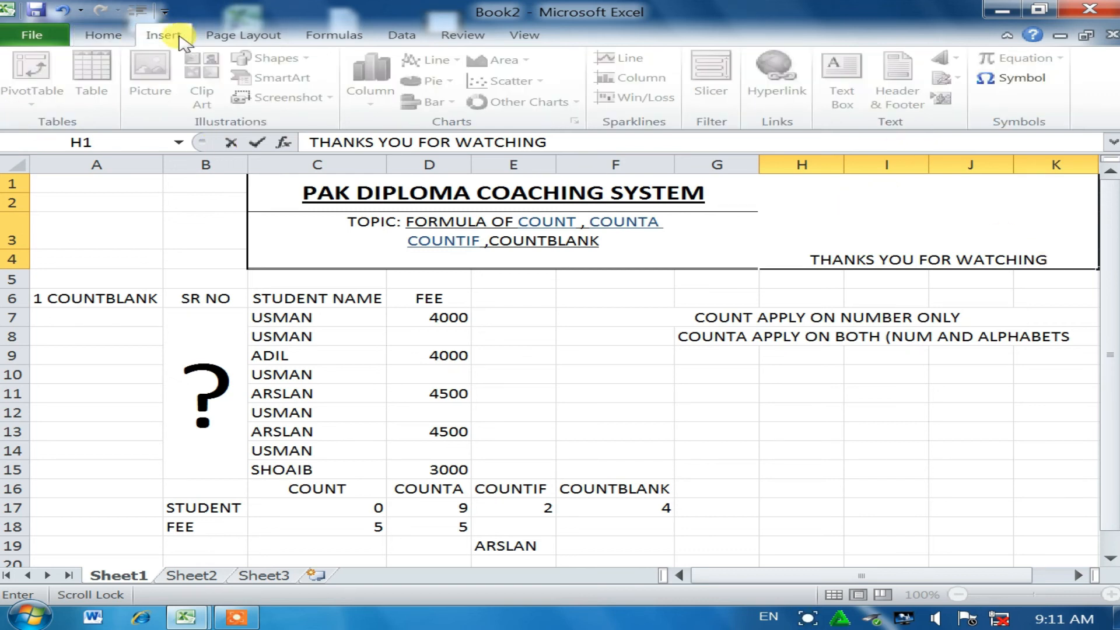
Step: Insert a small Smiley Face shape at the end of the note near K4
click(1070, 541)
click(982, 243)
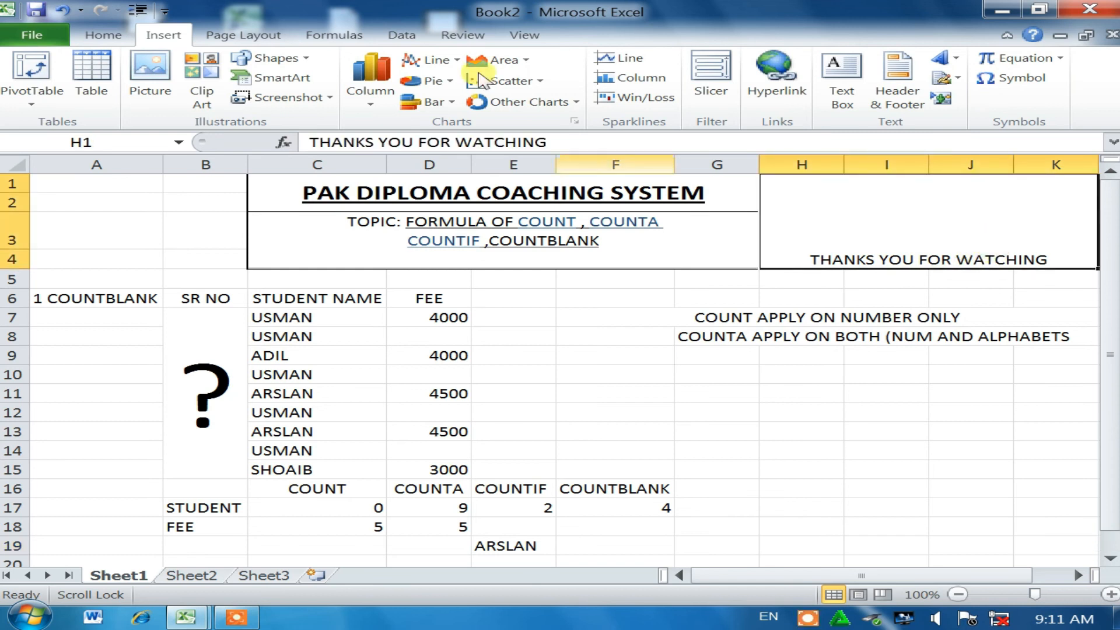
click(299, 61)
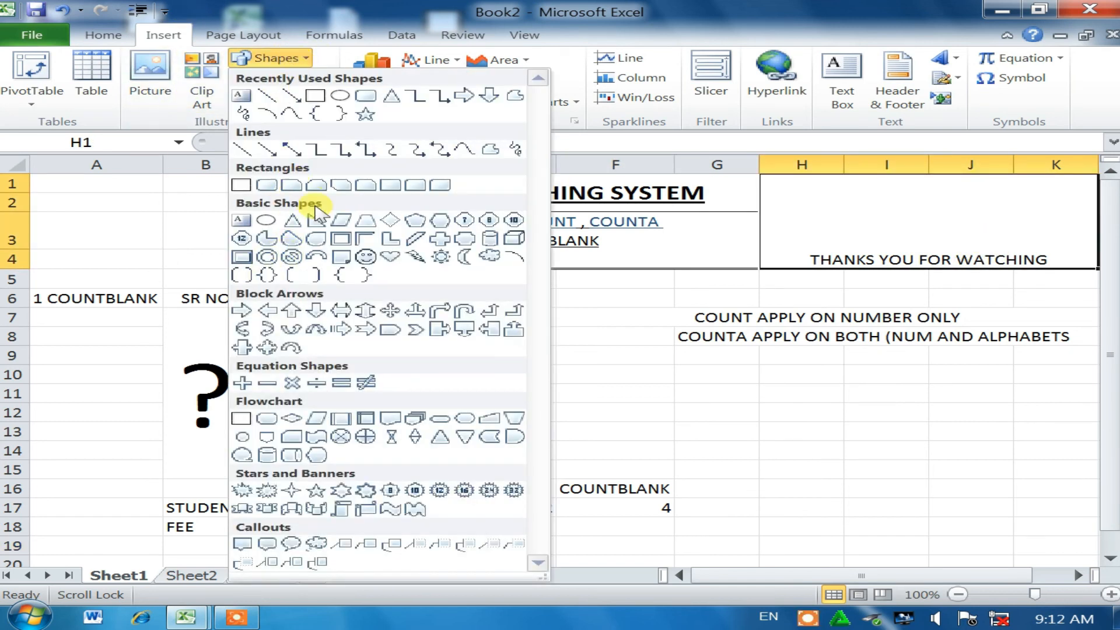
click(366, 256)
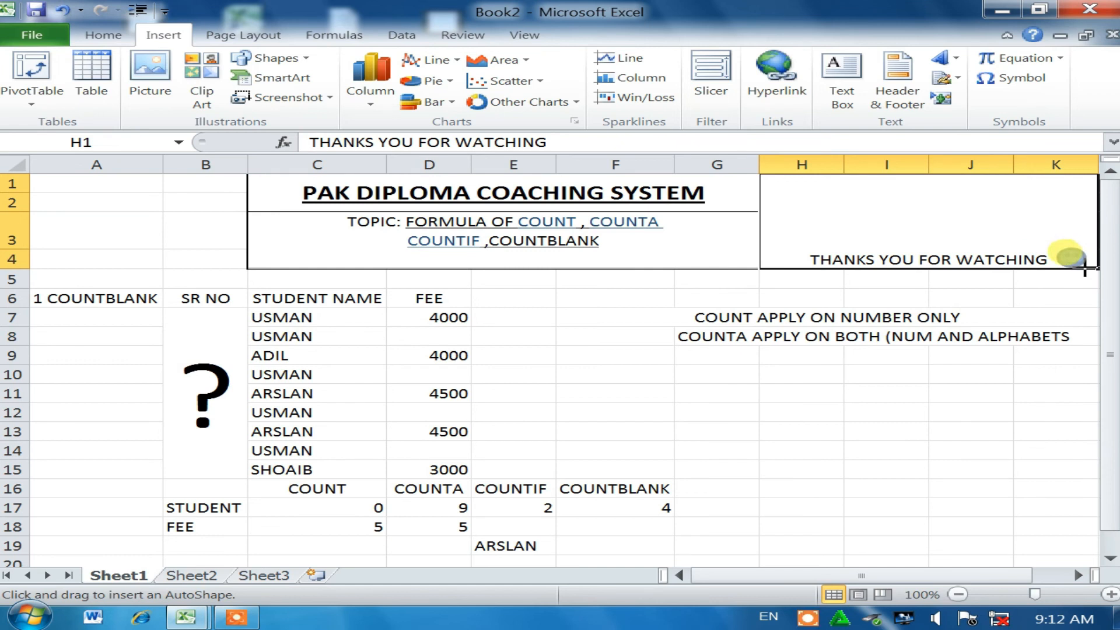
drag(1085, 269, 1086, 270)
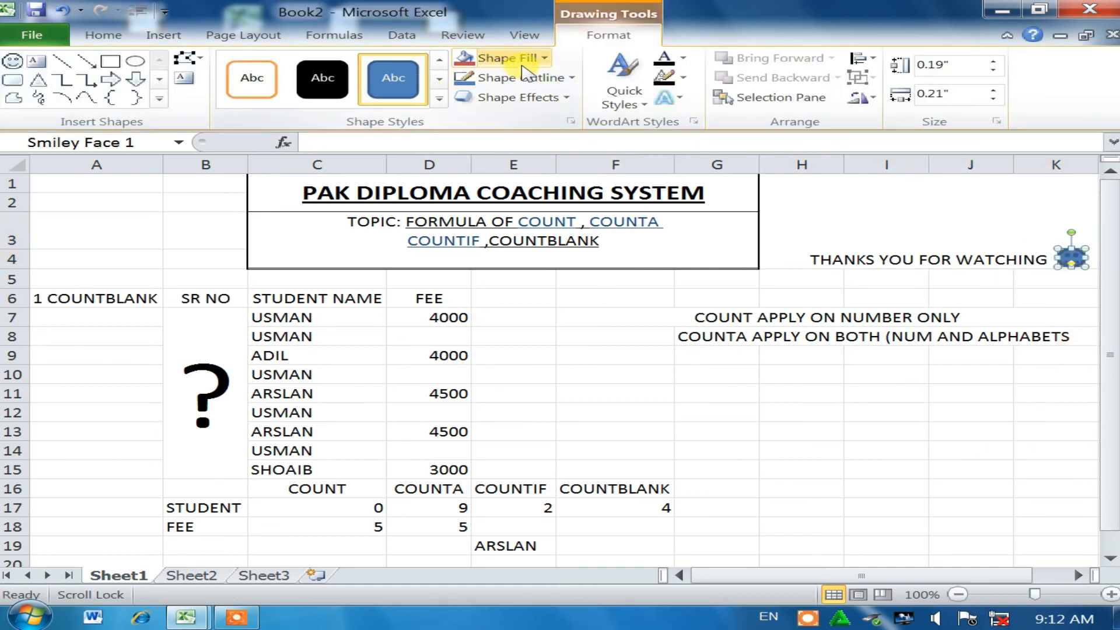
Step: Give the smiley a yellow fill and a dark red outline
click(546, 59)
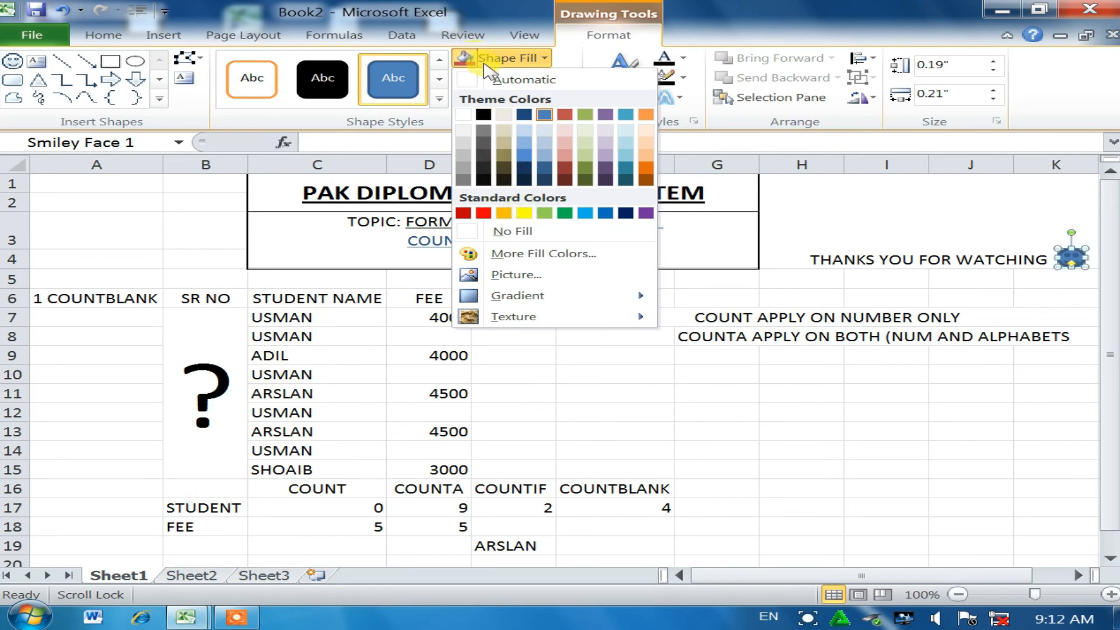
click(524, 212)
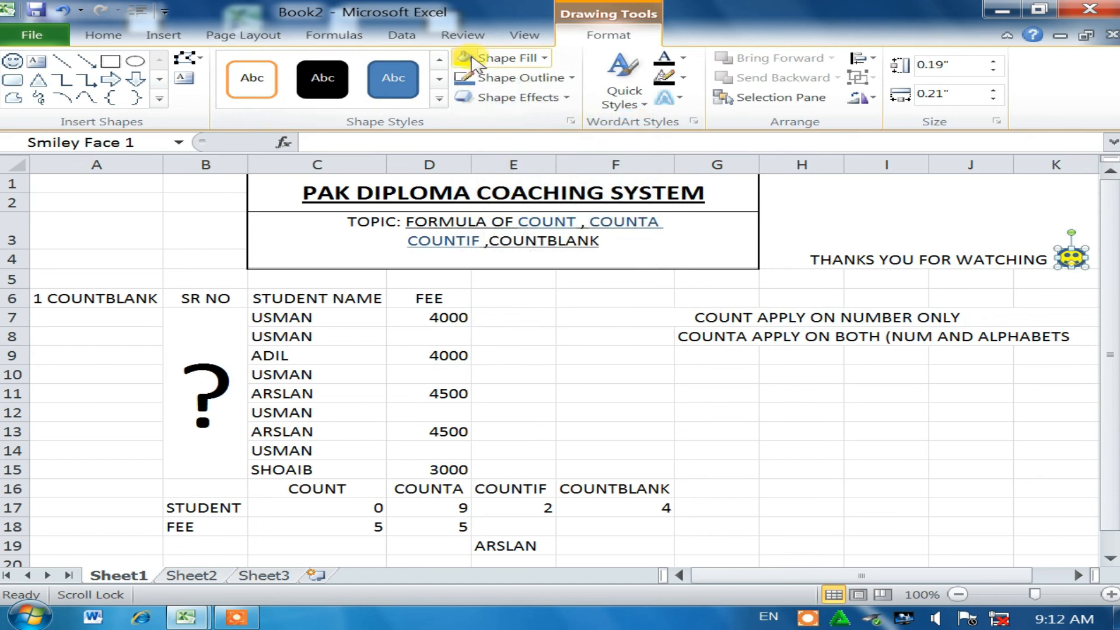
click(532, 76)
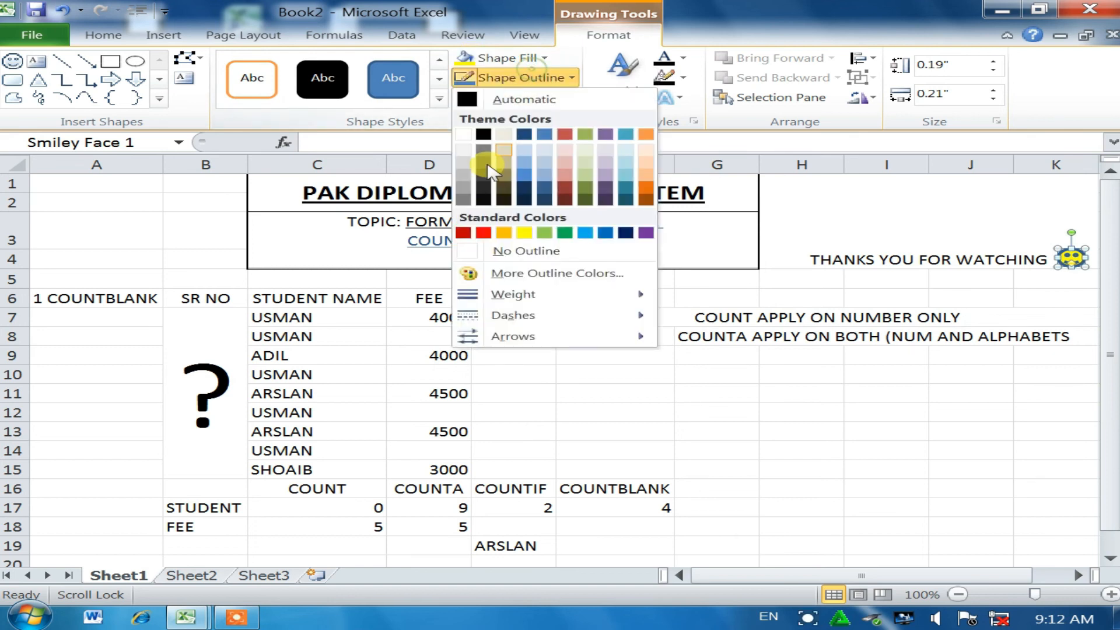
click(522, 233)
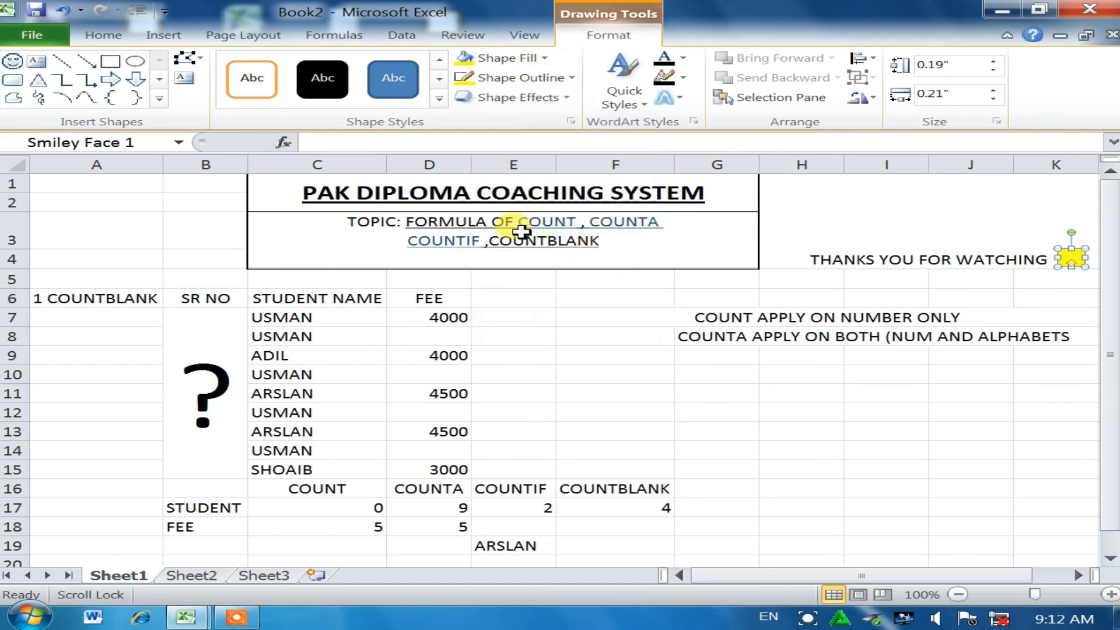
click(525, 77)
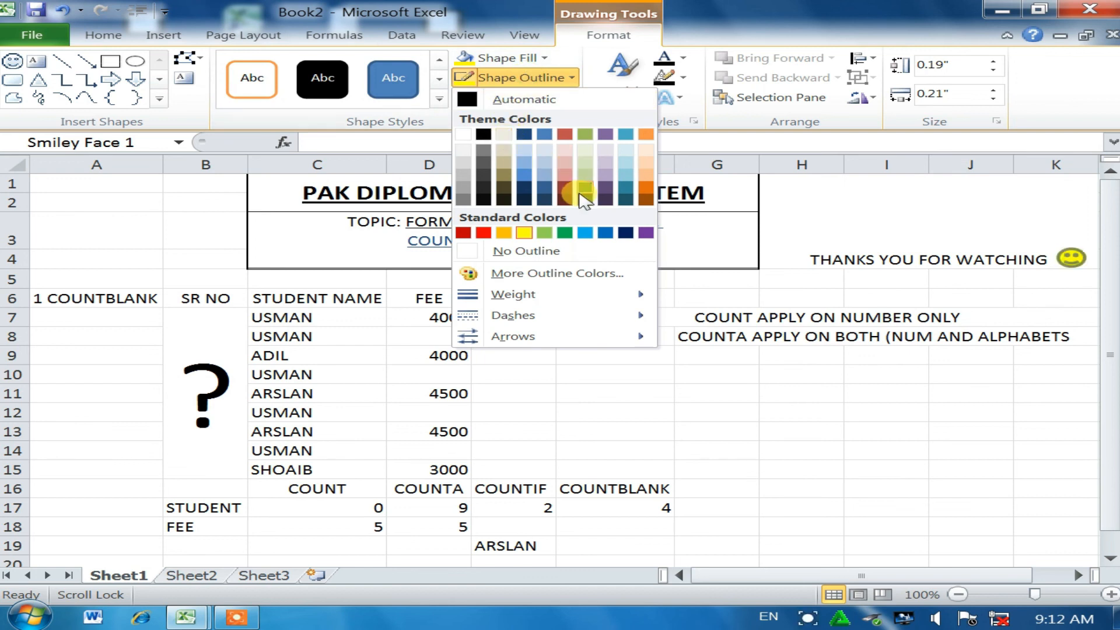
click(565, 189)
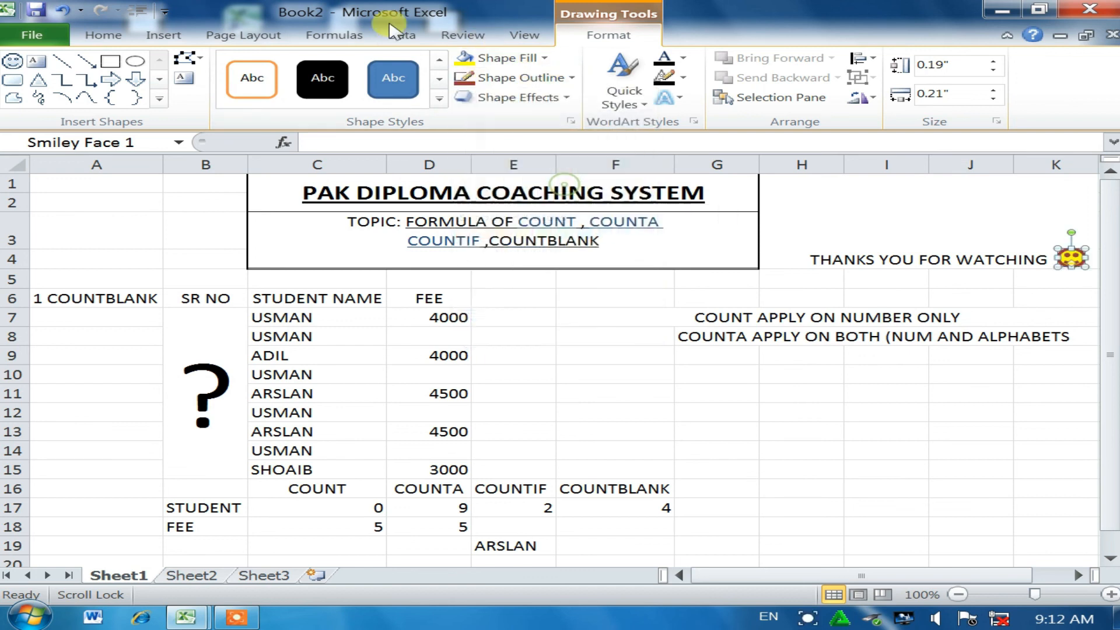
click(933, 379)
double_click(798, 255)
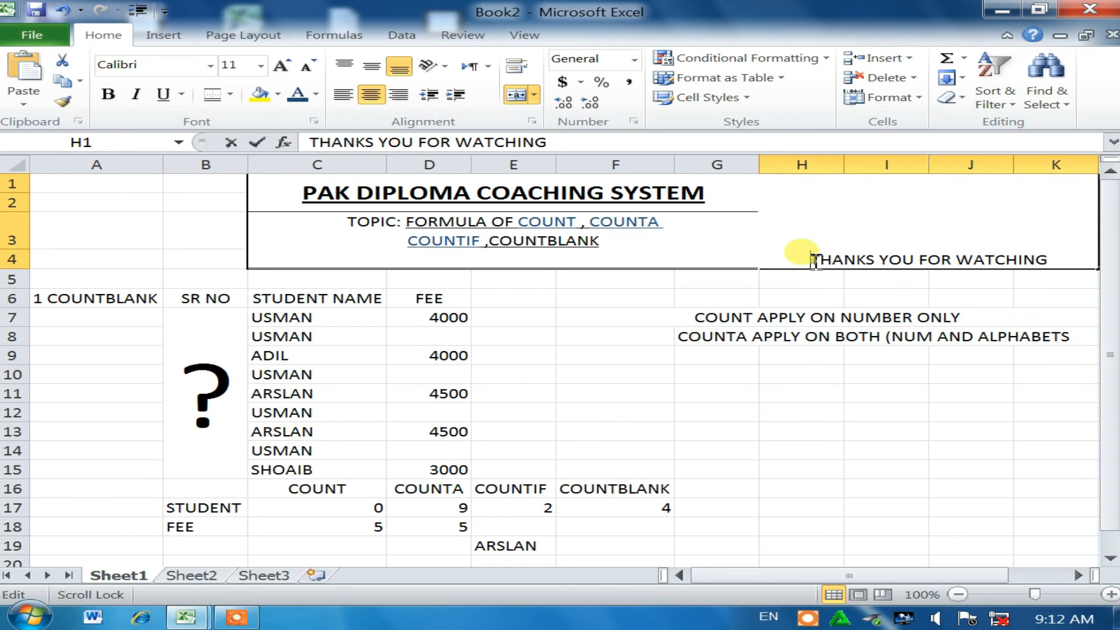
drag(788, 252, 1058, 263)
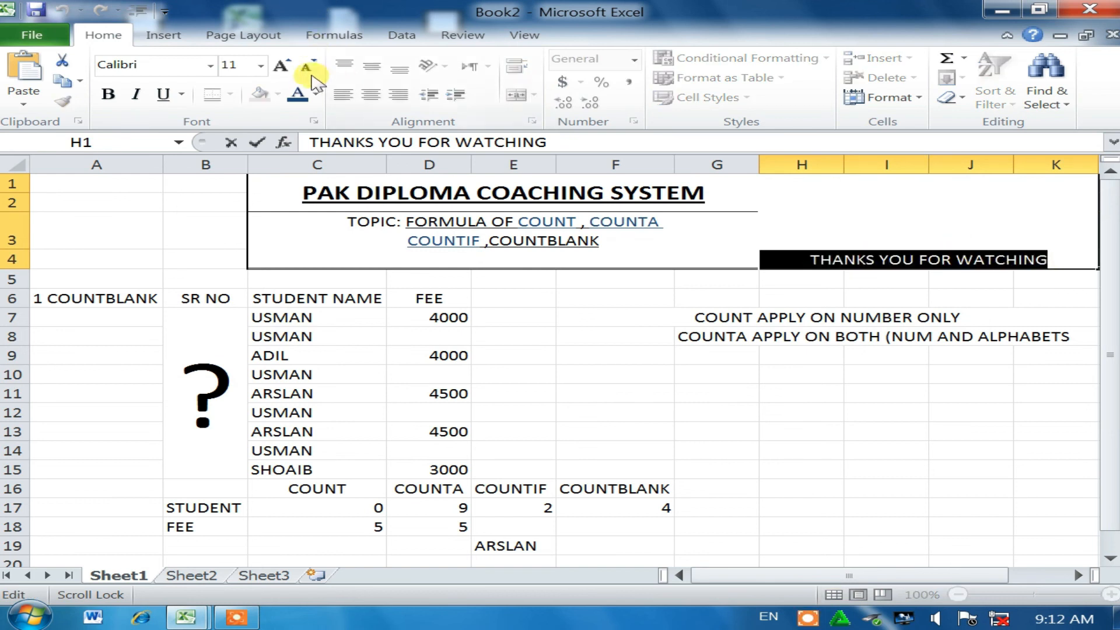
click(280, 66)
click(281, 66)
click(281, 66)
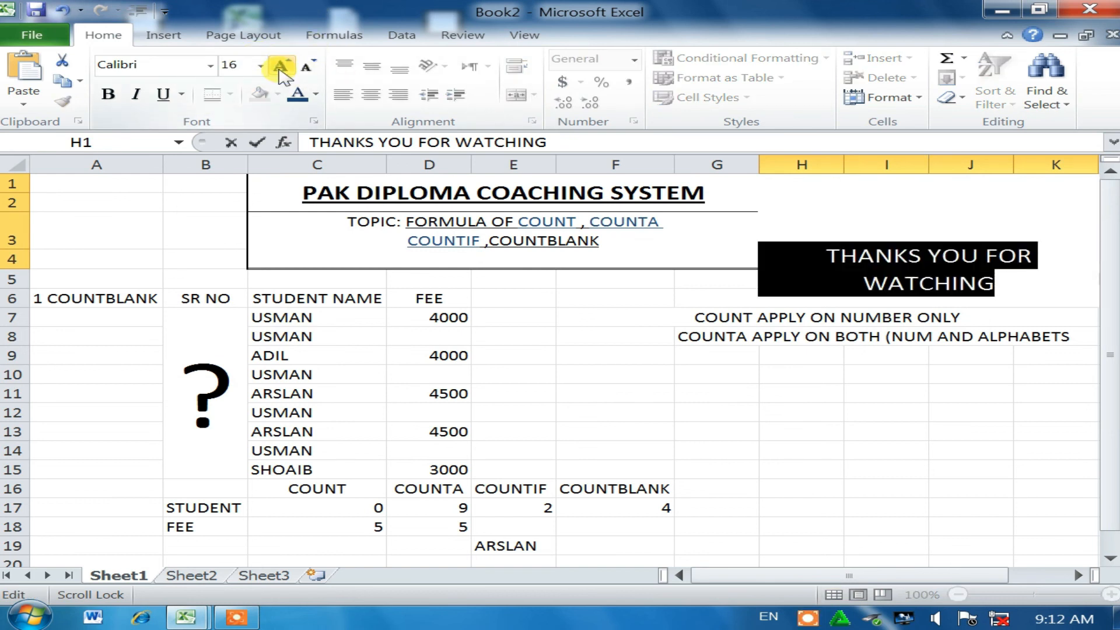
click(798, 505)
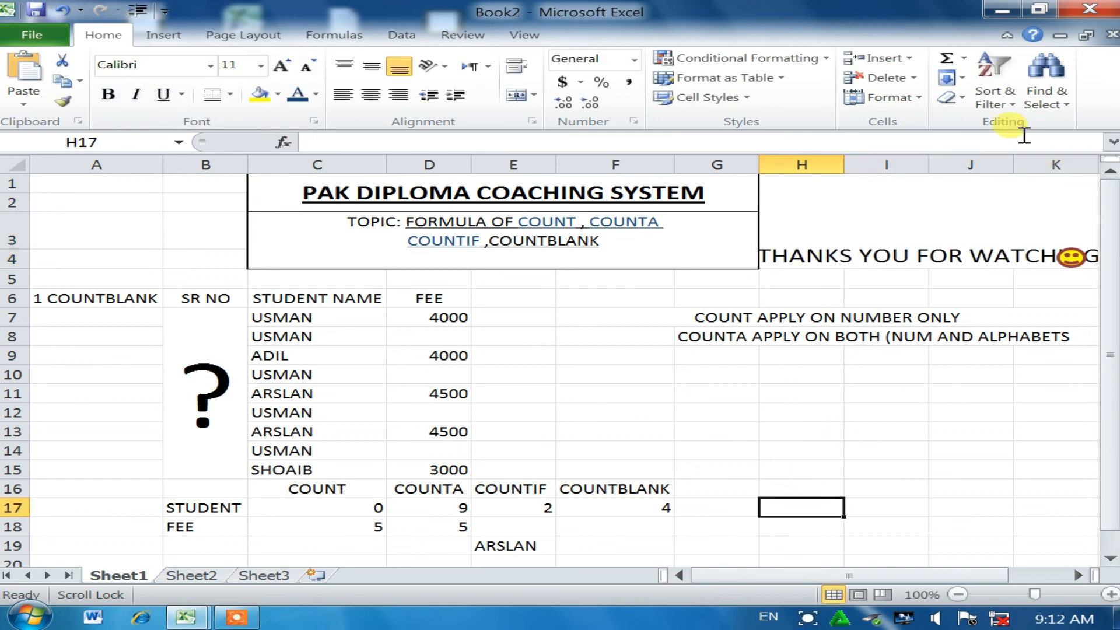
click(896, 241)
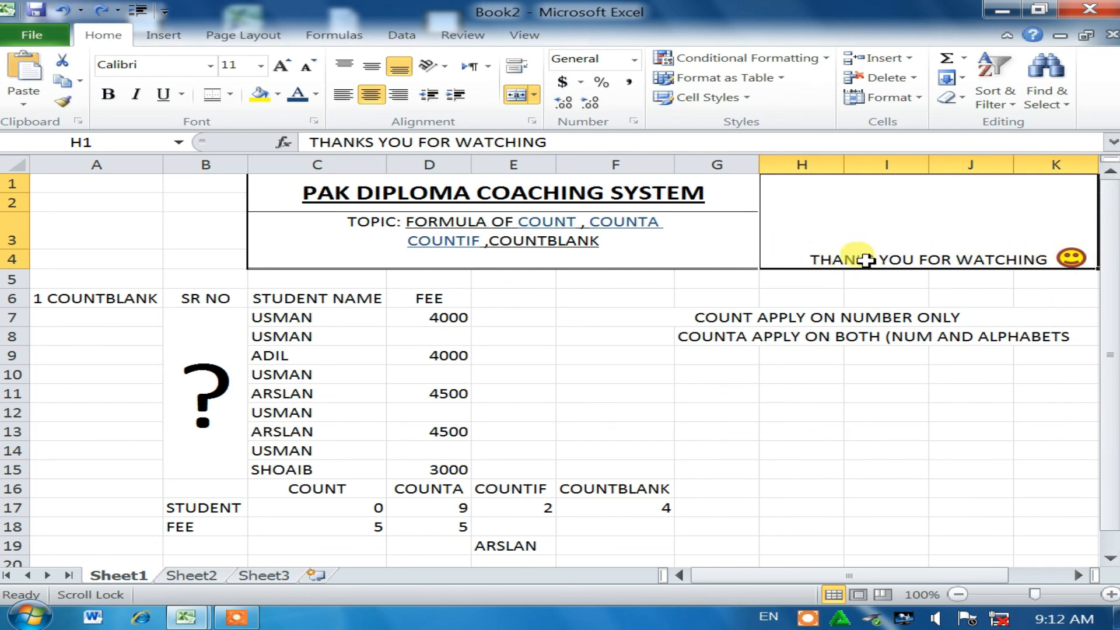
double_click(801, 257)
drag(805, 259, 888, 202)
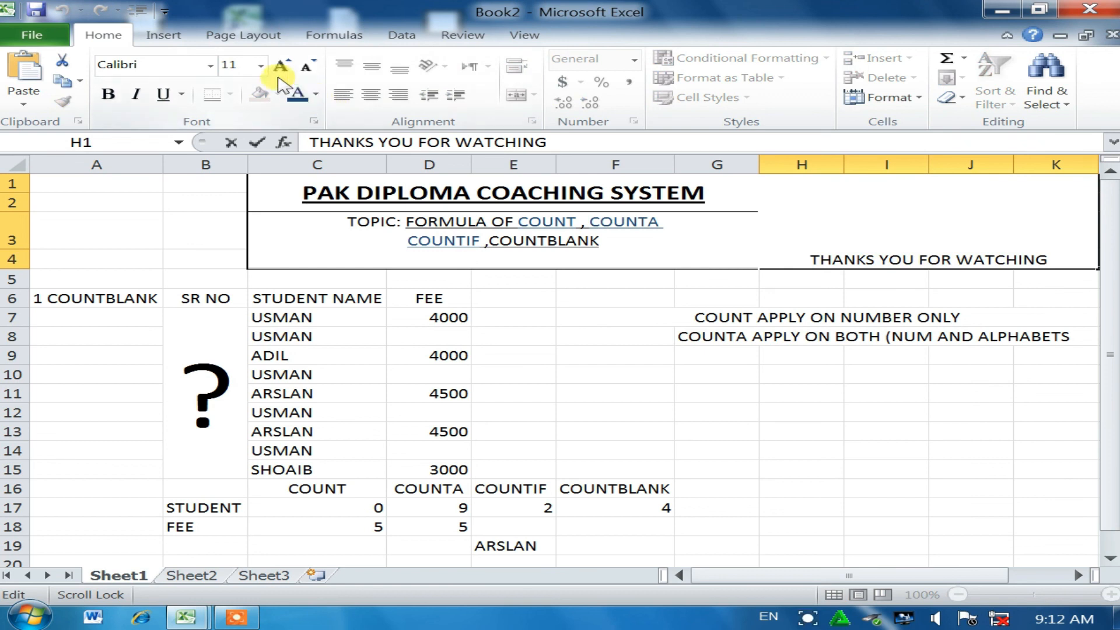
click(315, 94)
click(345, 250)
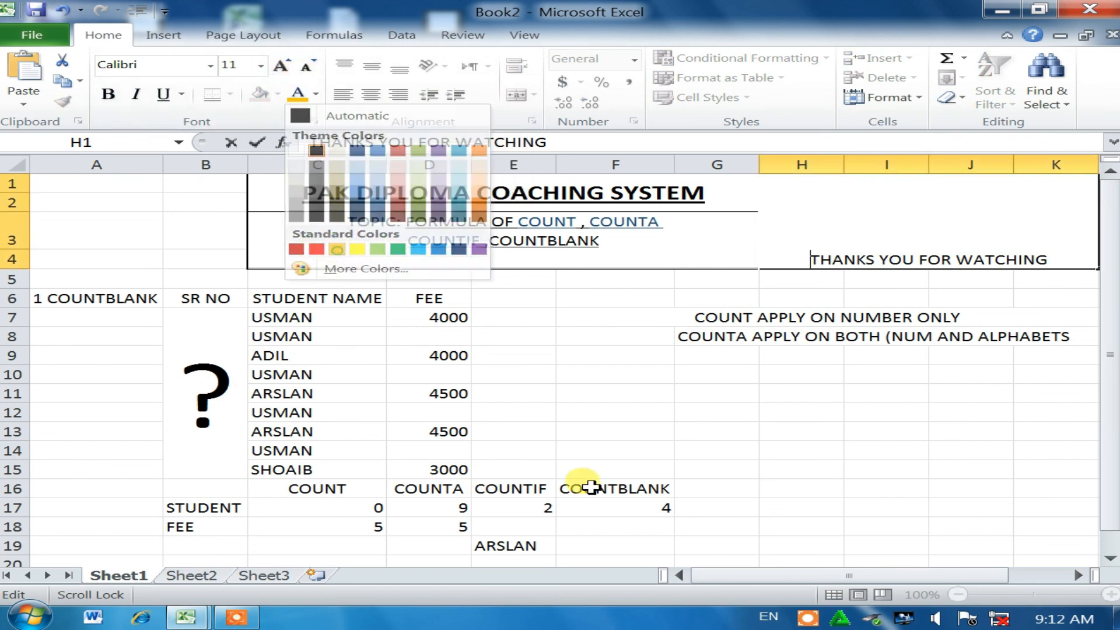
click(902, 408)
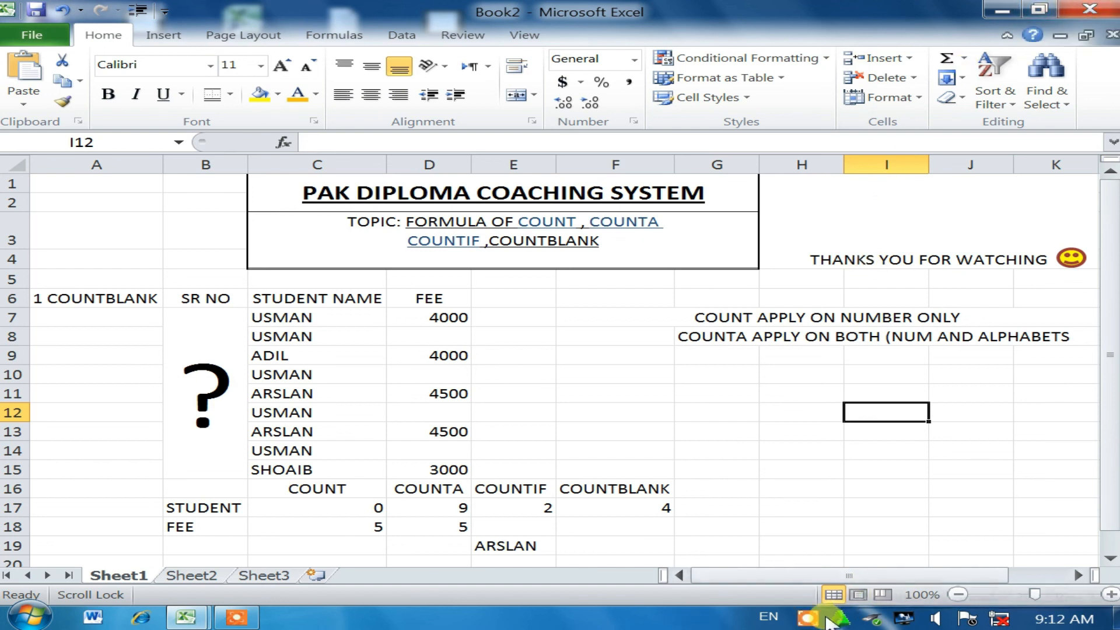
click(808, 618)
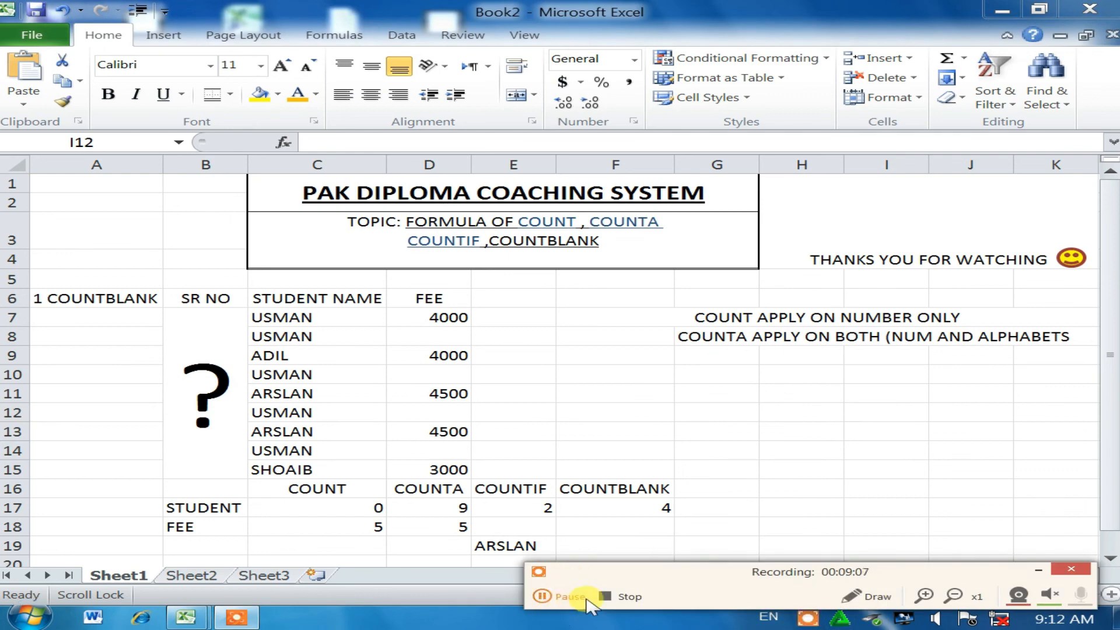